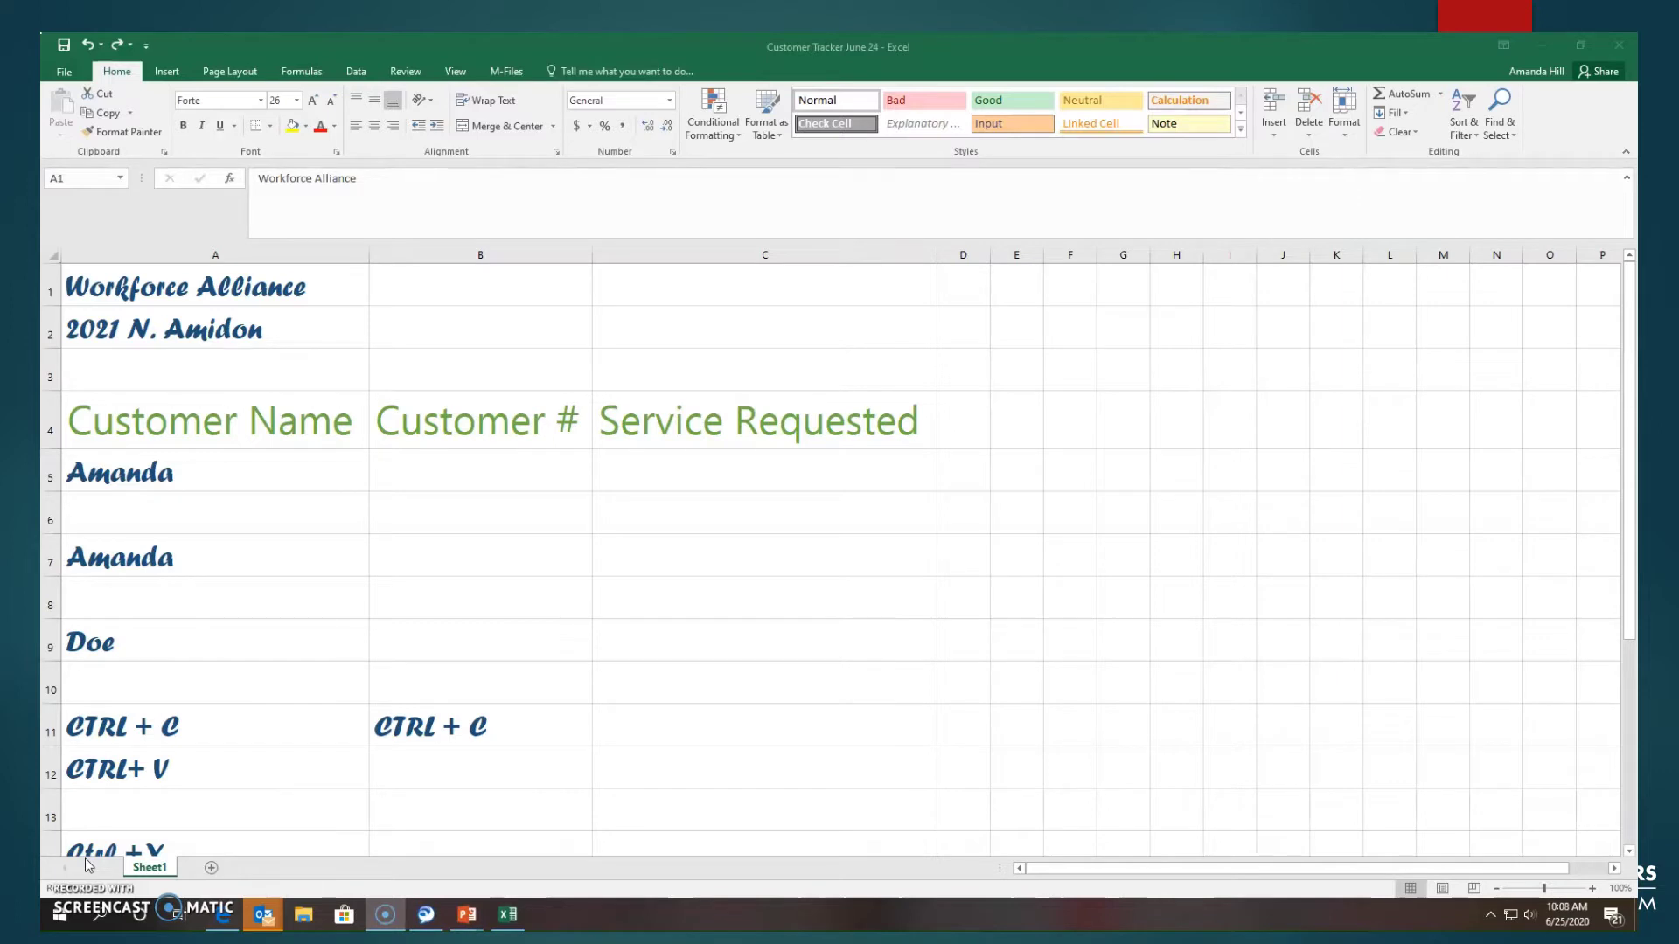
- Merge and center the Workforce Alliance title across A1:C1 and the address line across A2:C2
left_click(126, 290)
left_click(126, 289)
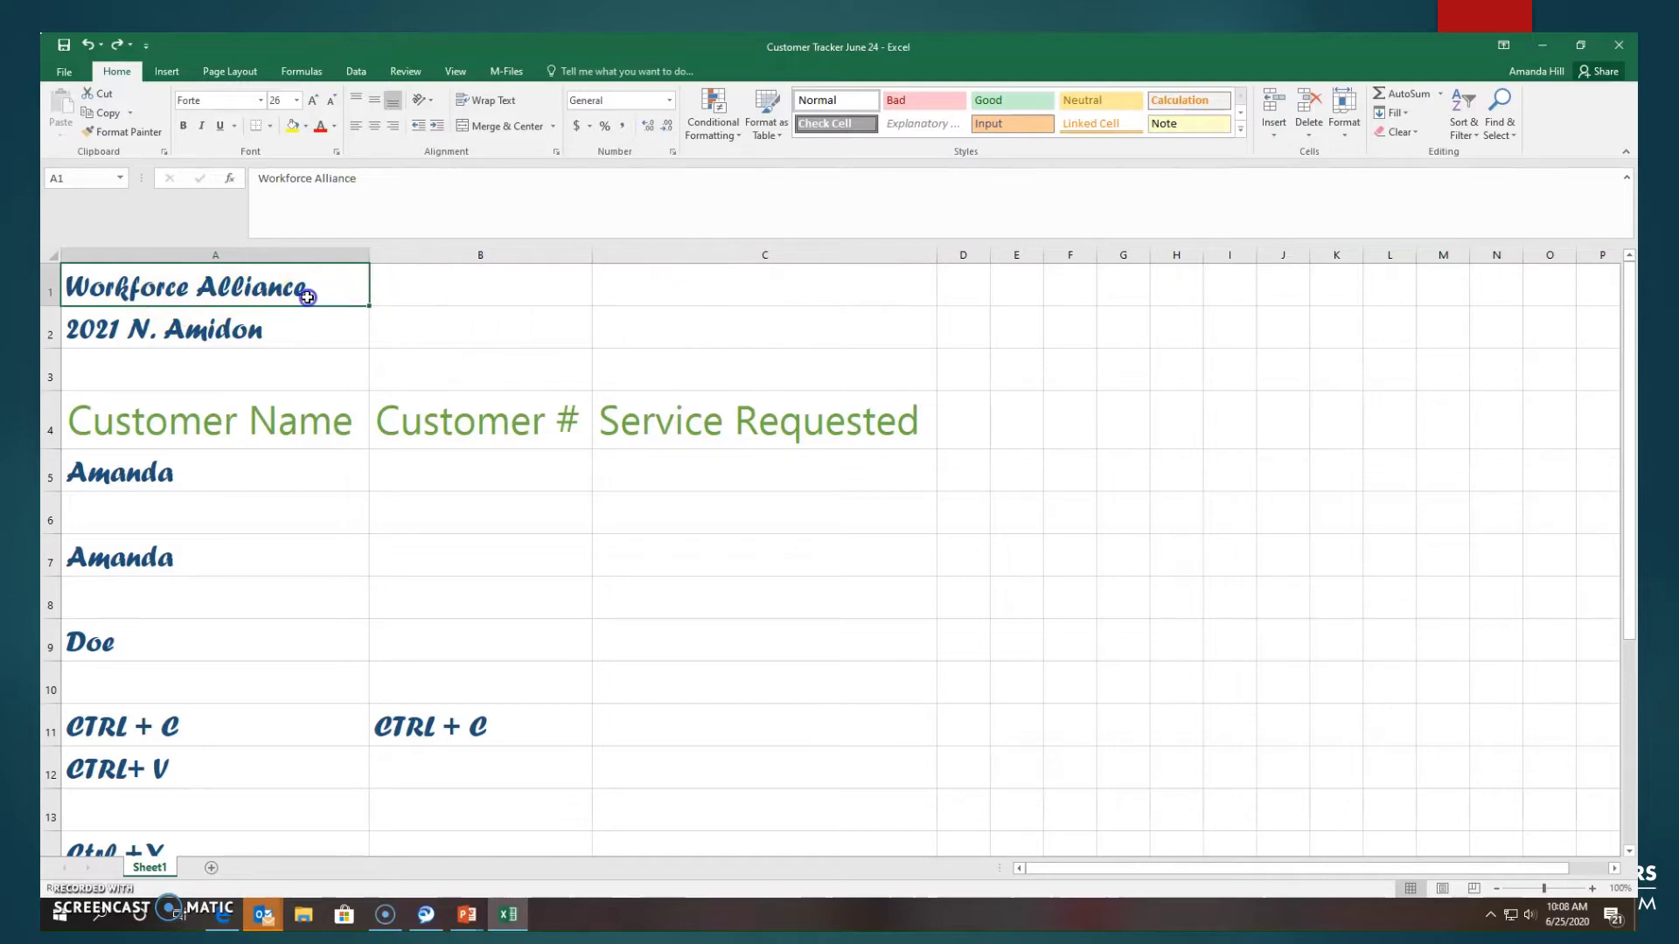
left_click_drag(307, 297, 775, 283)
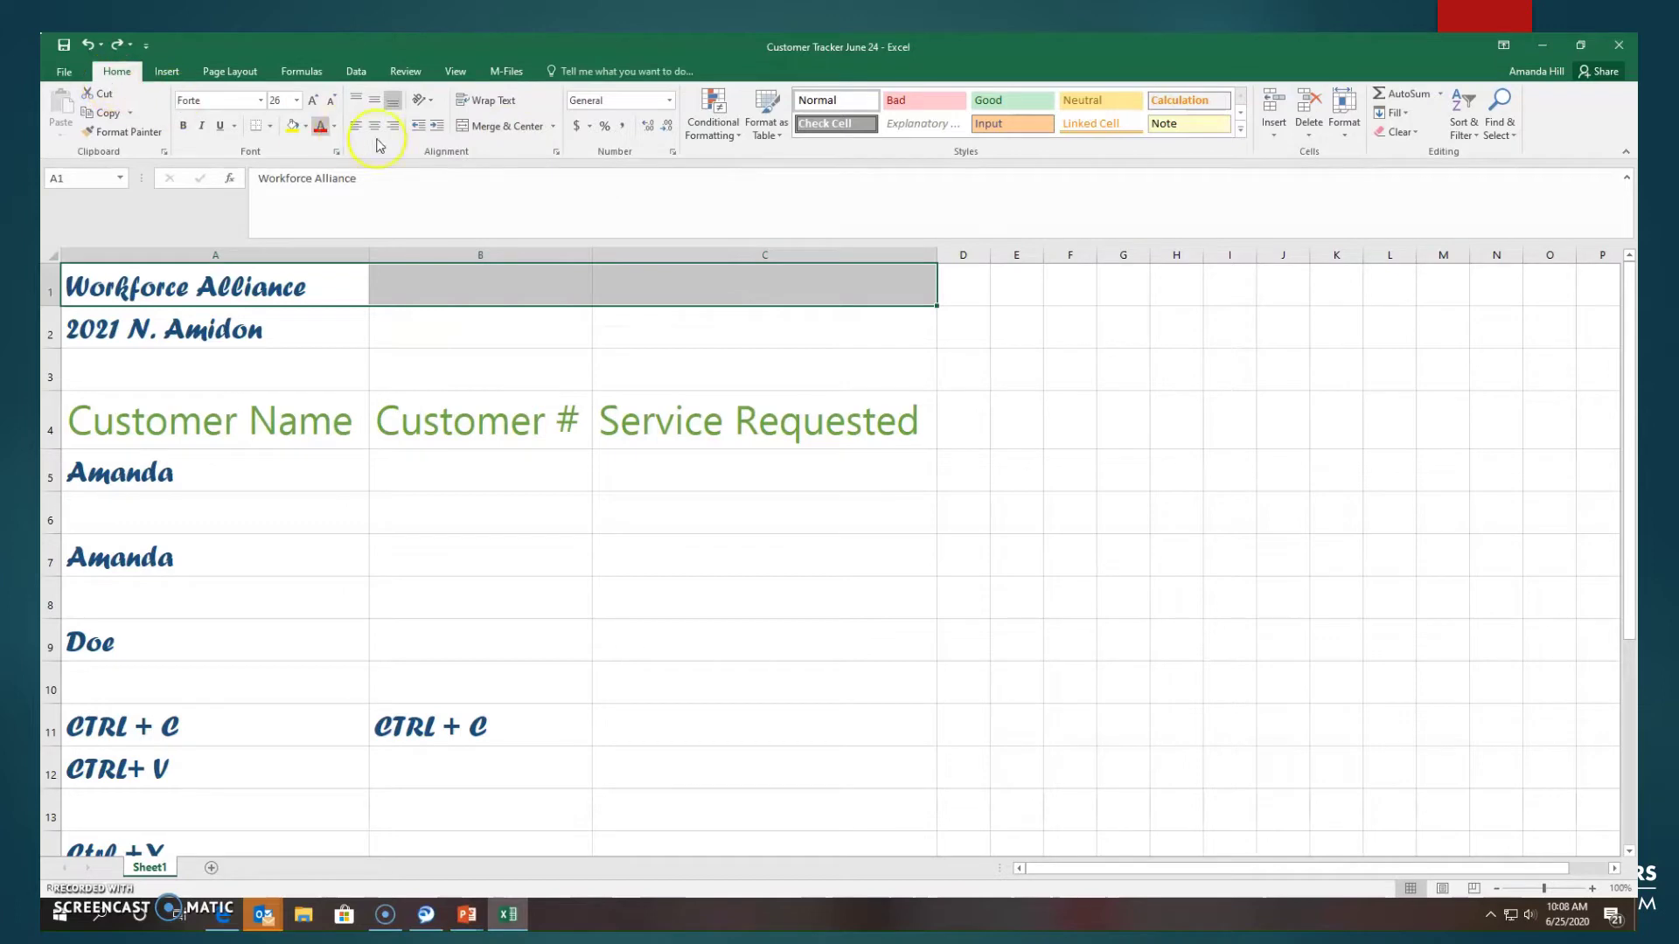
left_click(518, 128)
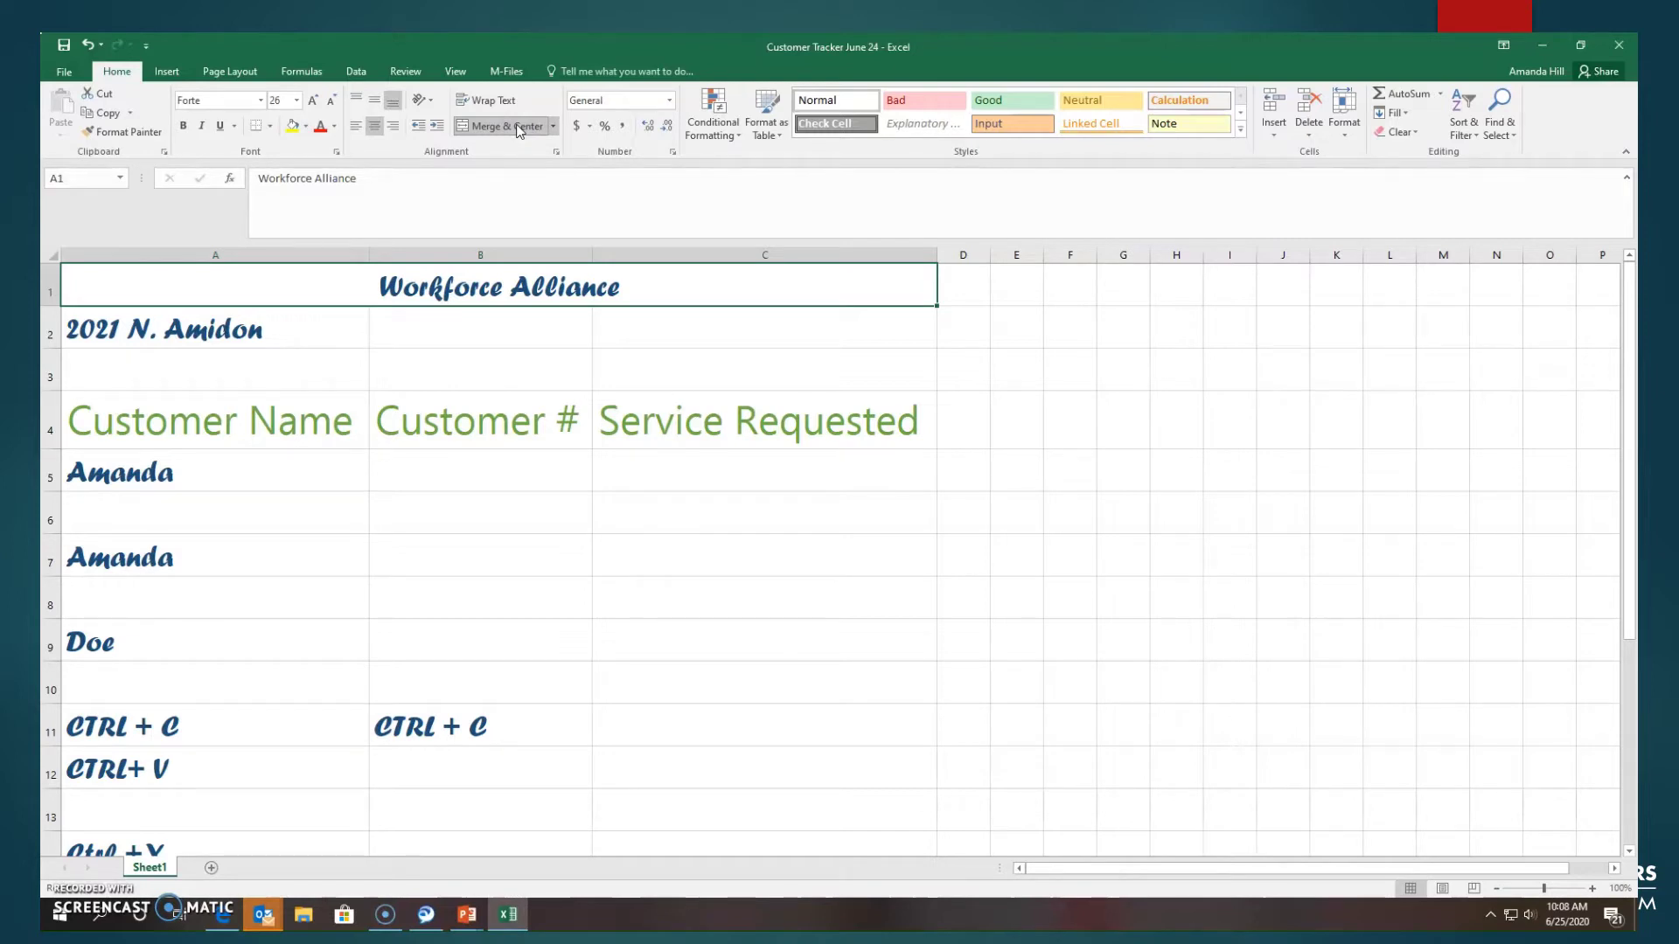
left_click(205, 336)
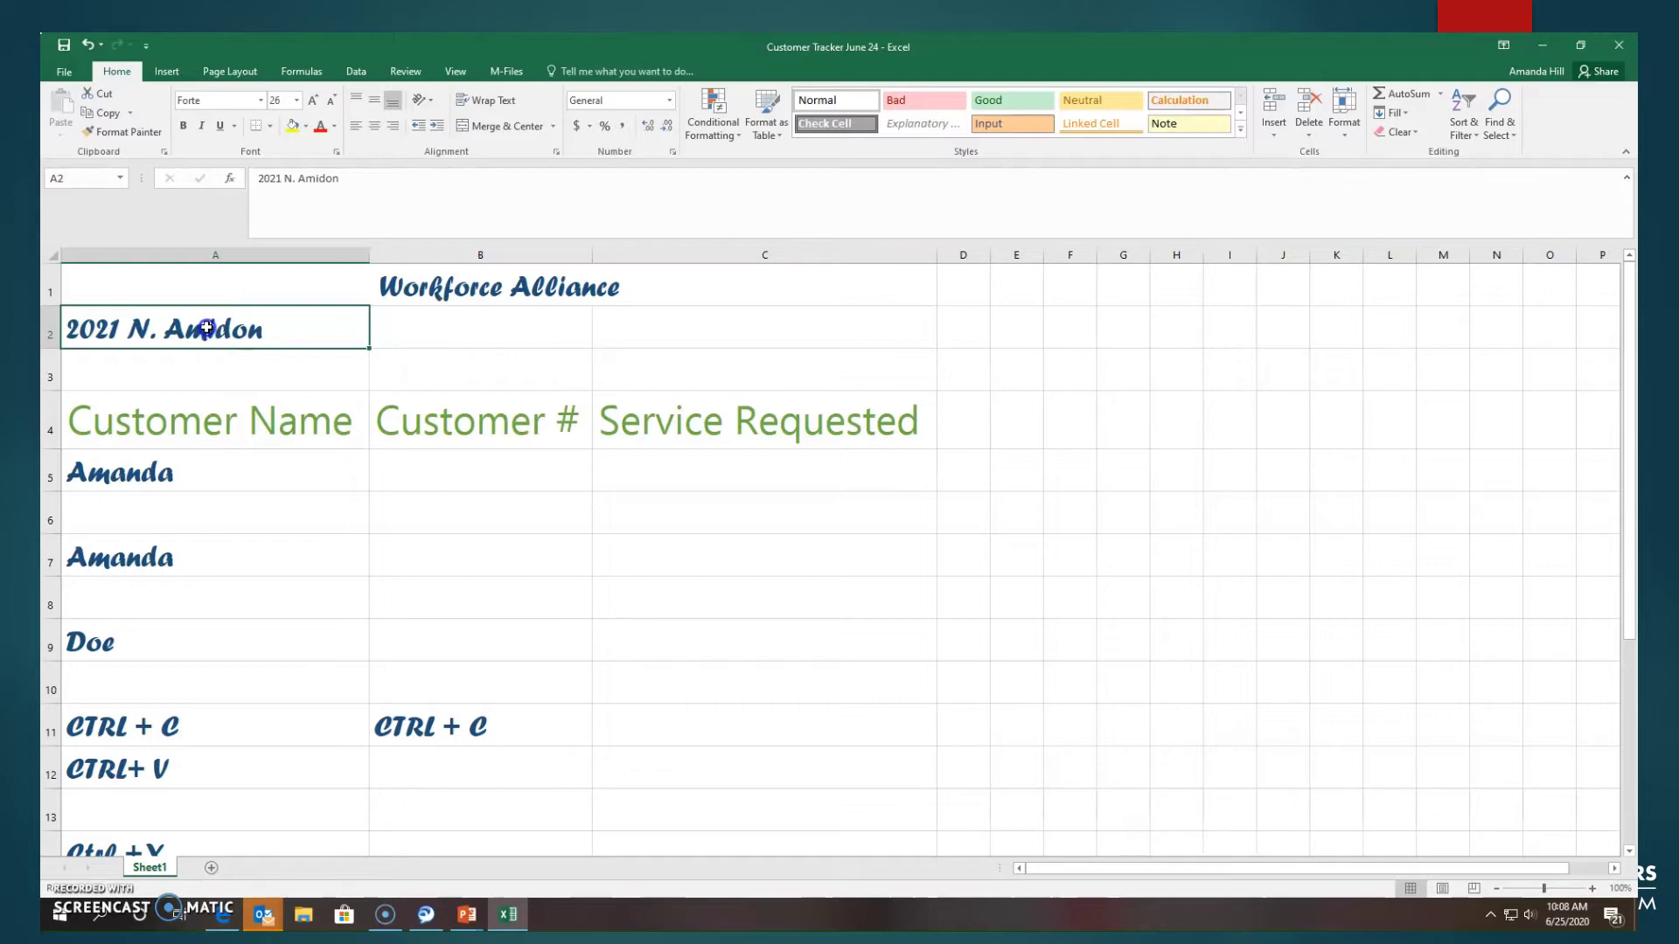
left_click_drag(206, 328, 801, 346)
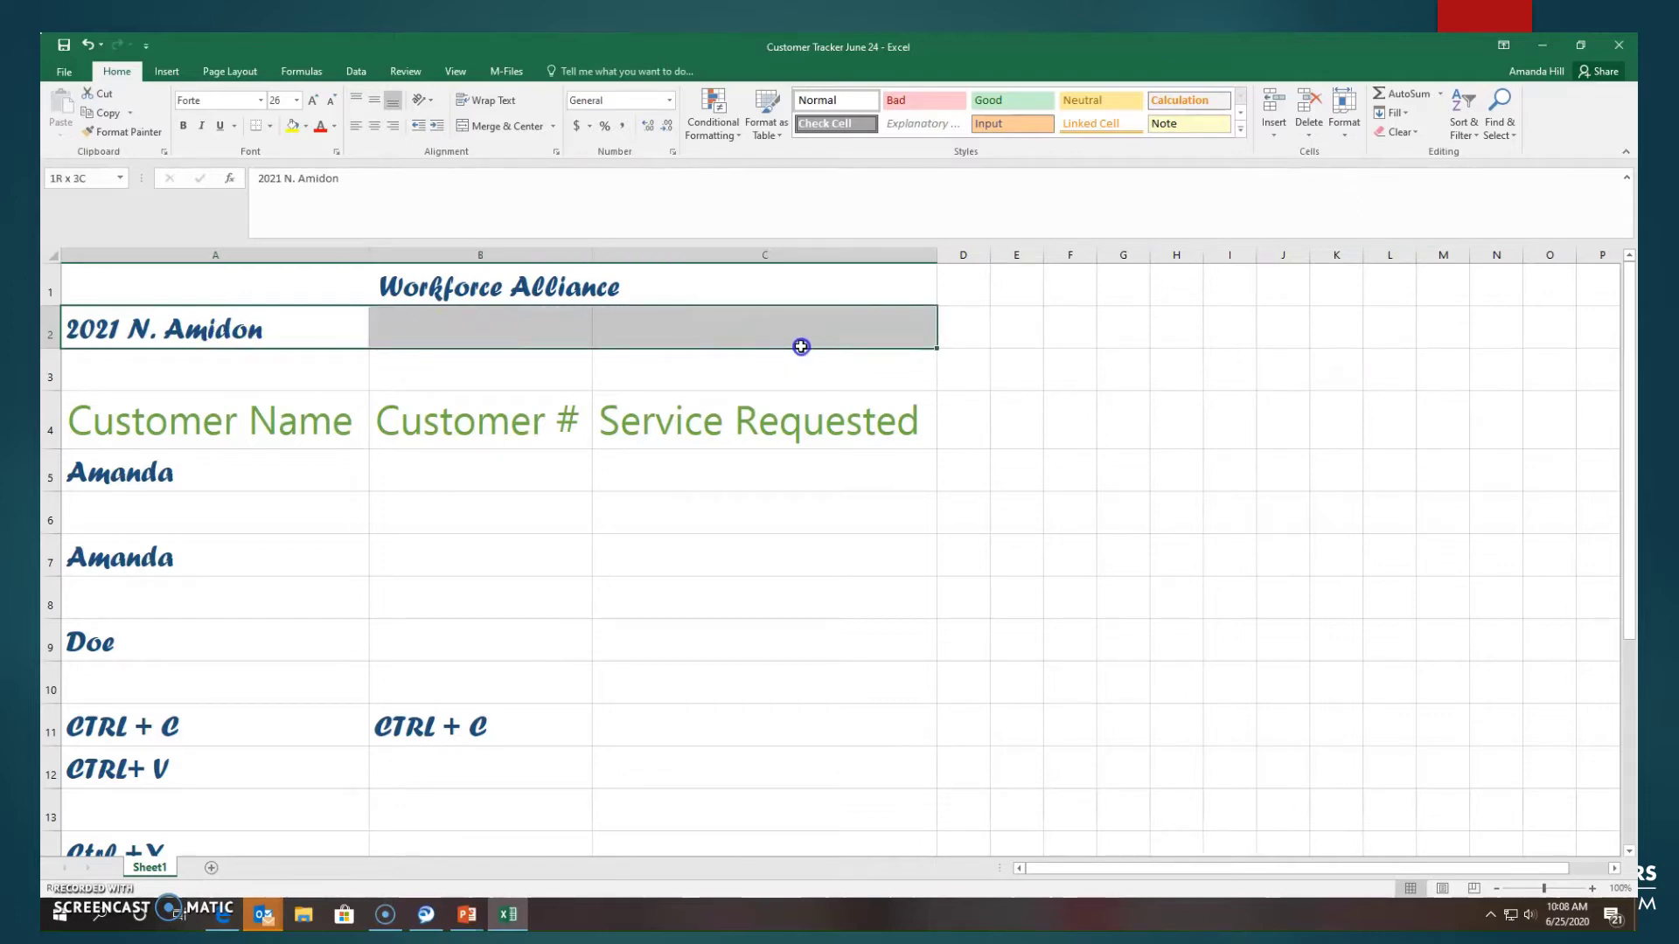
left_click(513, 128)
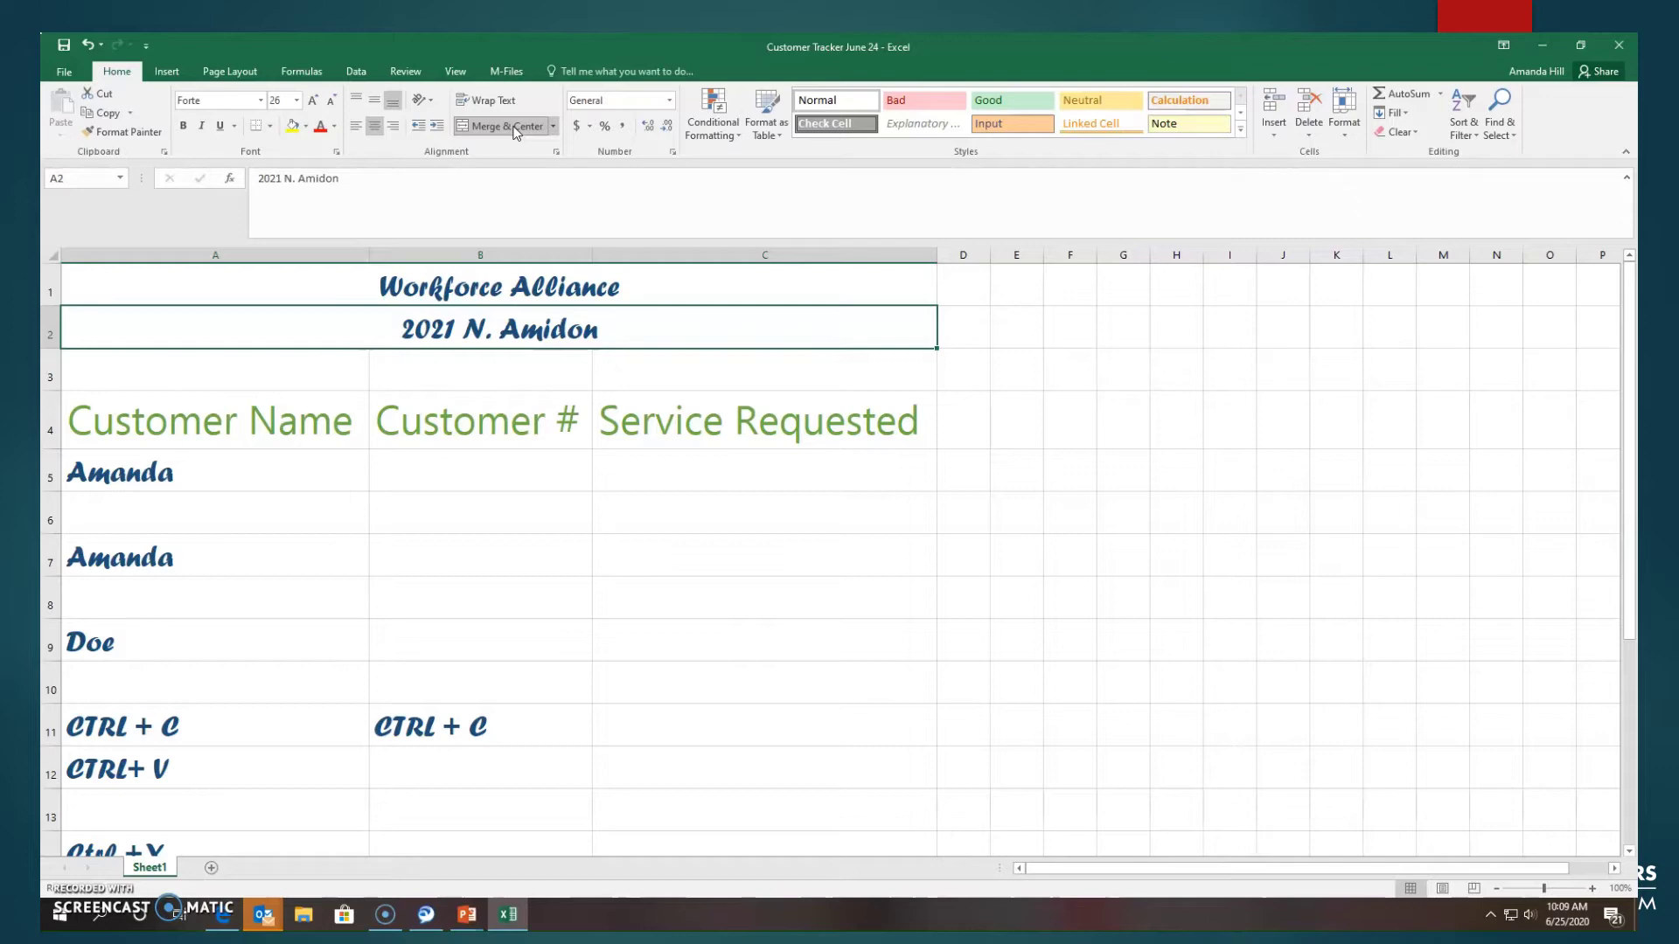
- Replace the Service Requested heading in C4 with "Have they visited the center before?"
left_click(258, 433)
left_click(426, 424)
left_click(670, 422)
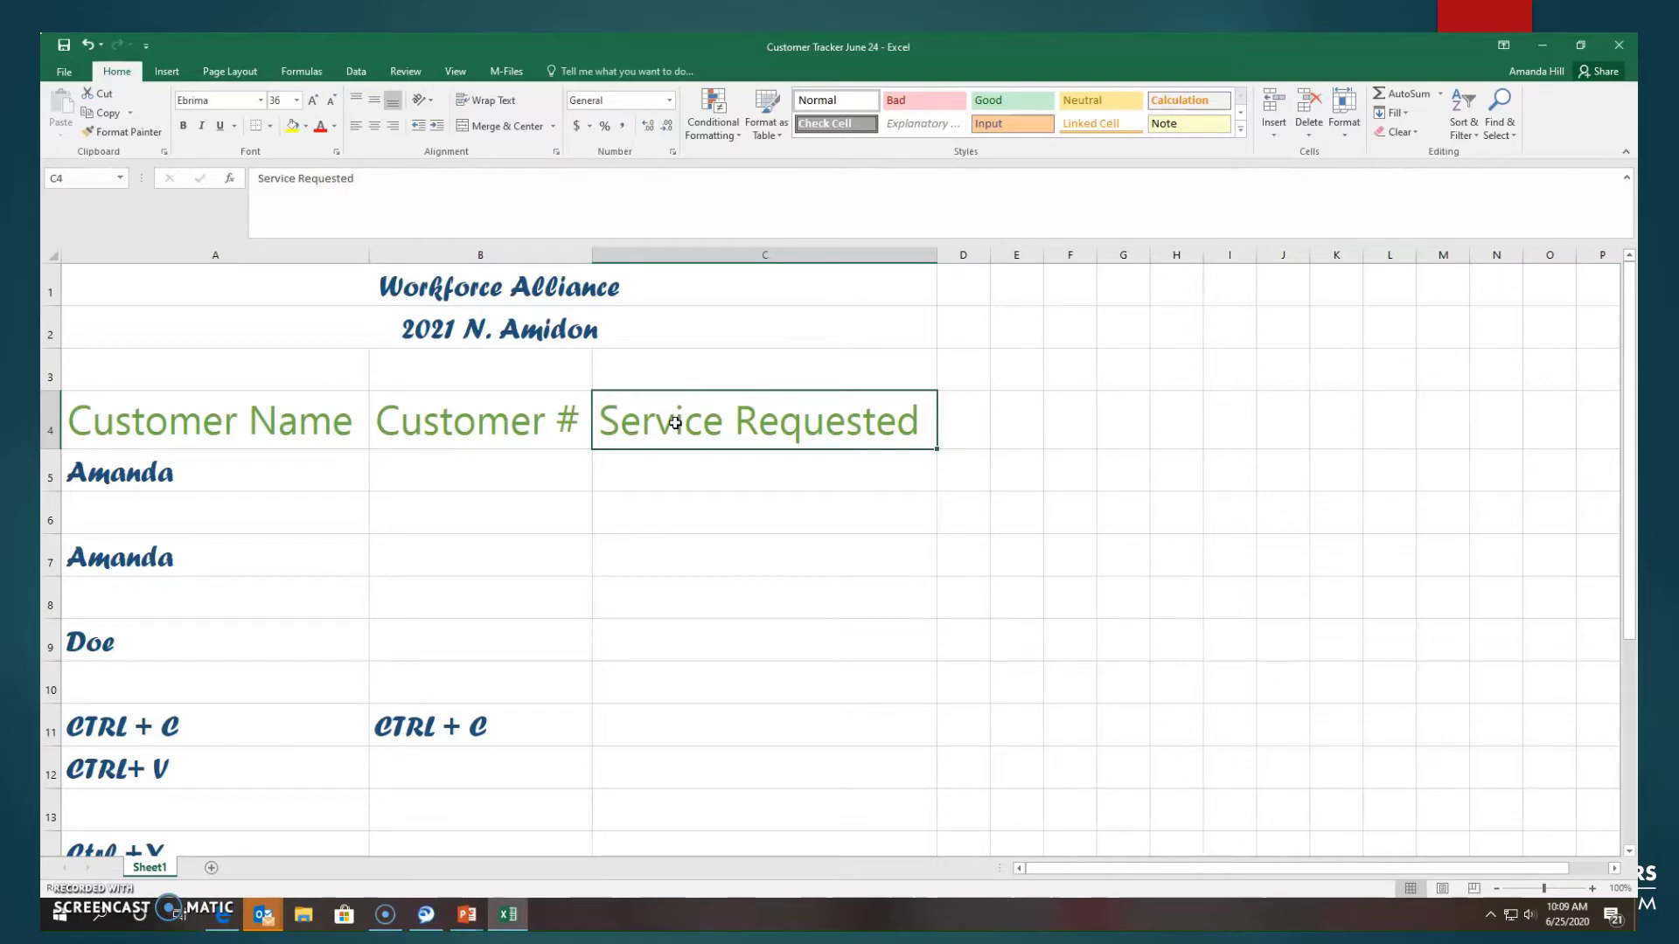
key("BackSpace")
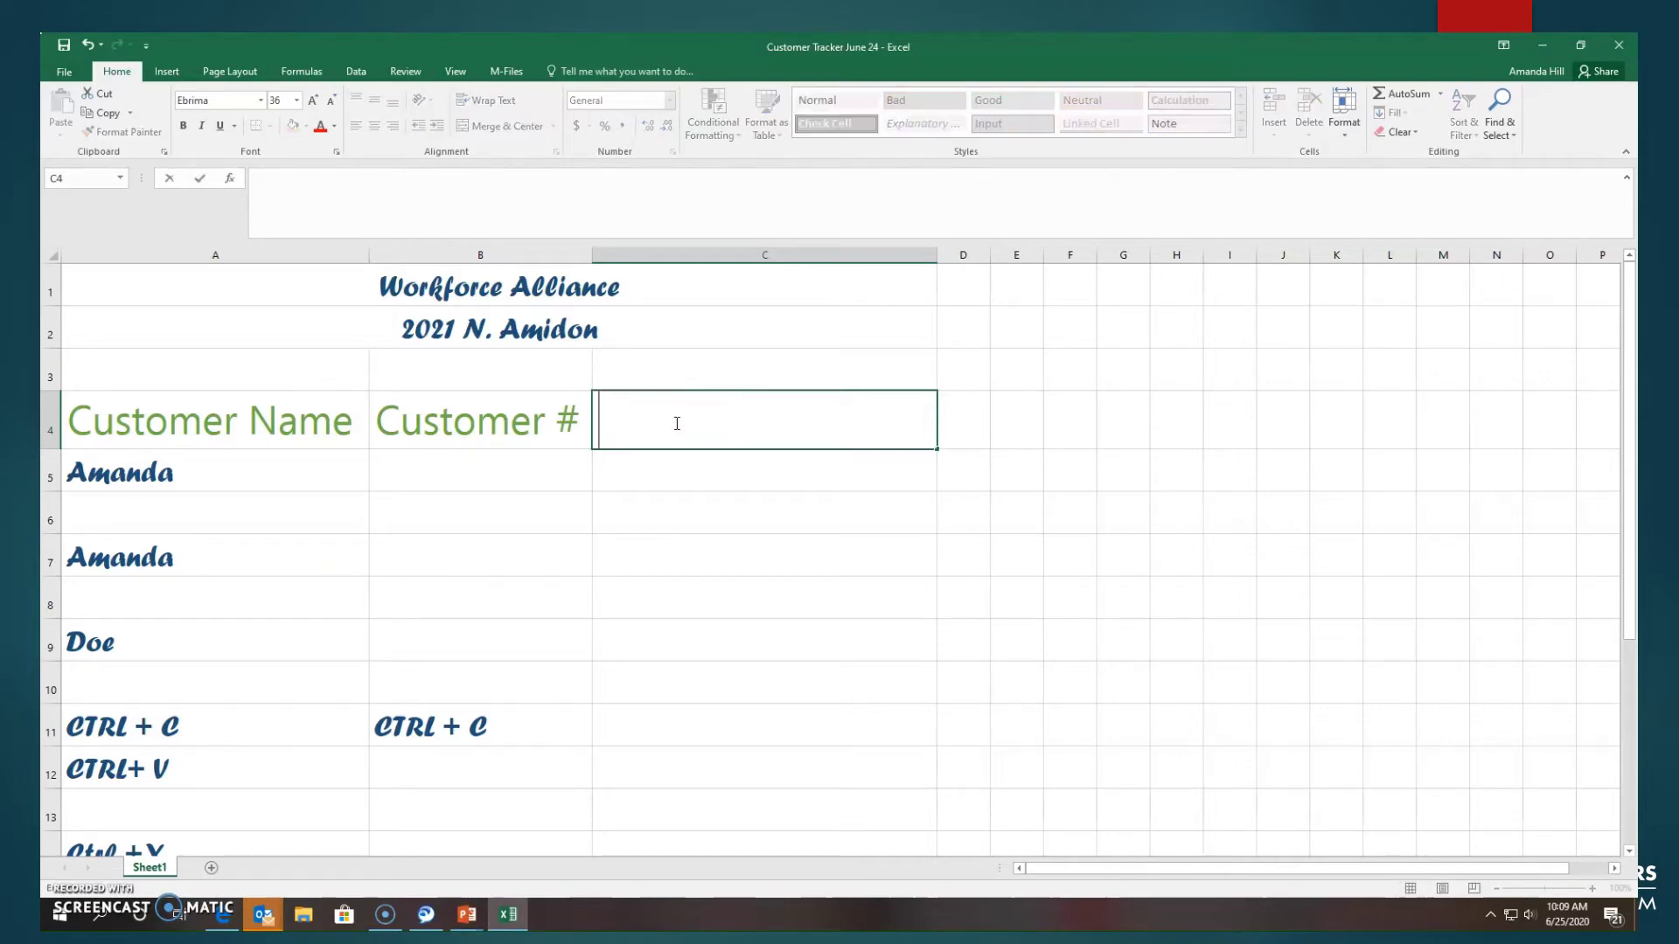
type("Have they vist")
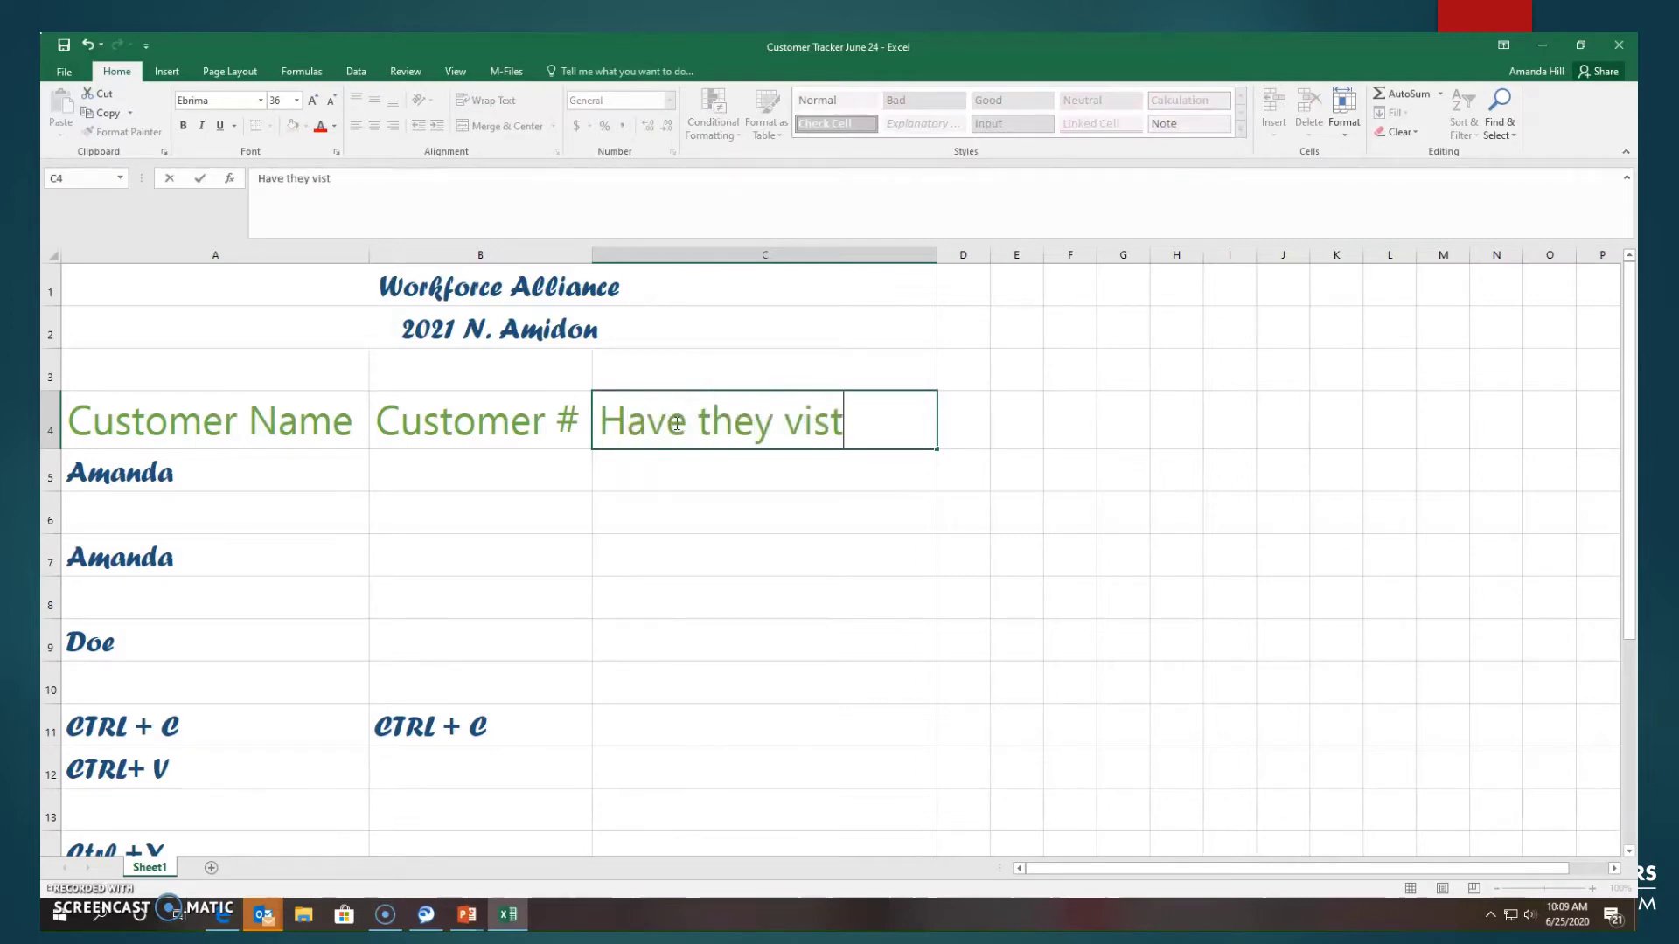
key("BackSpace")
type("ited the ")
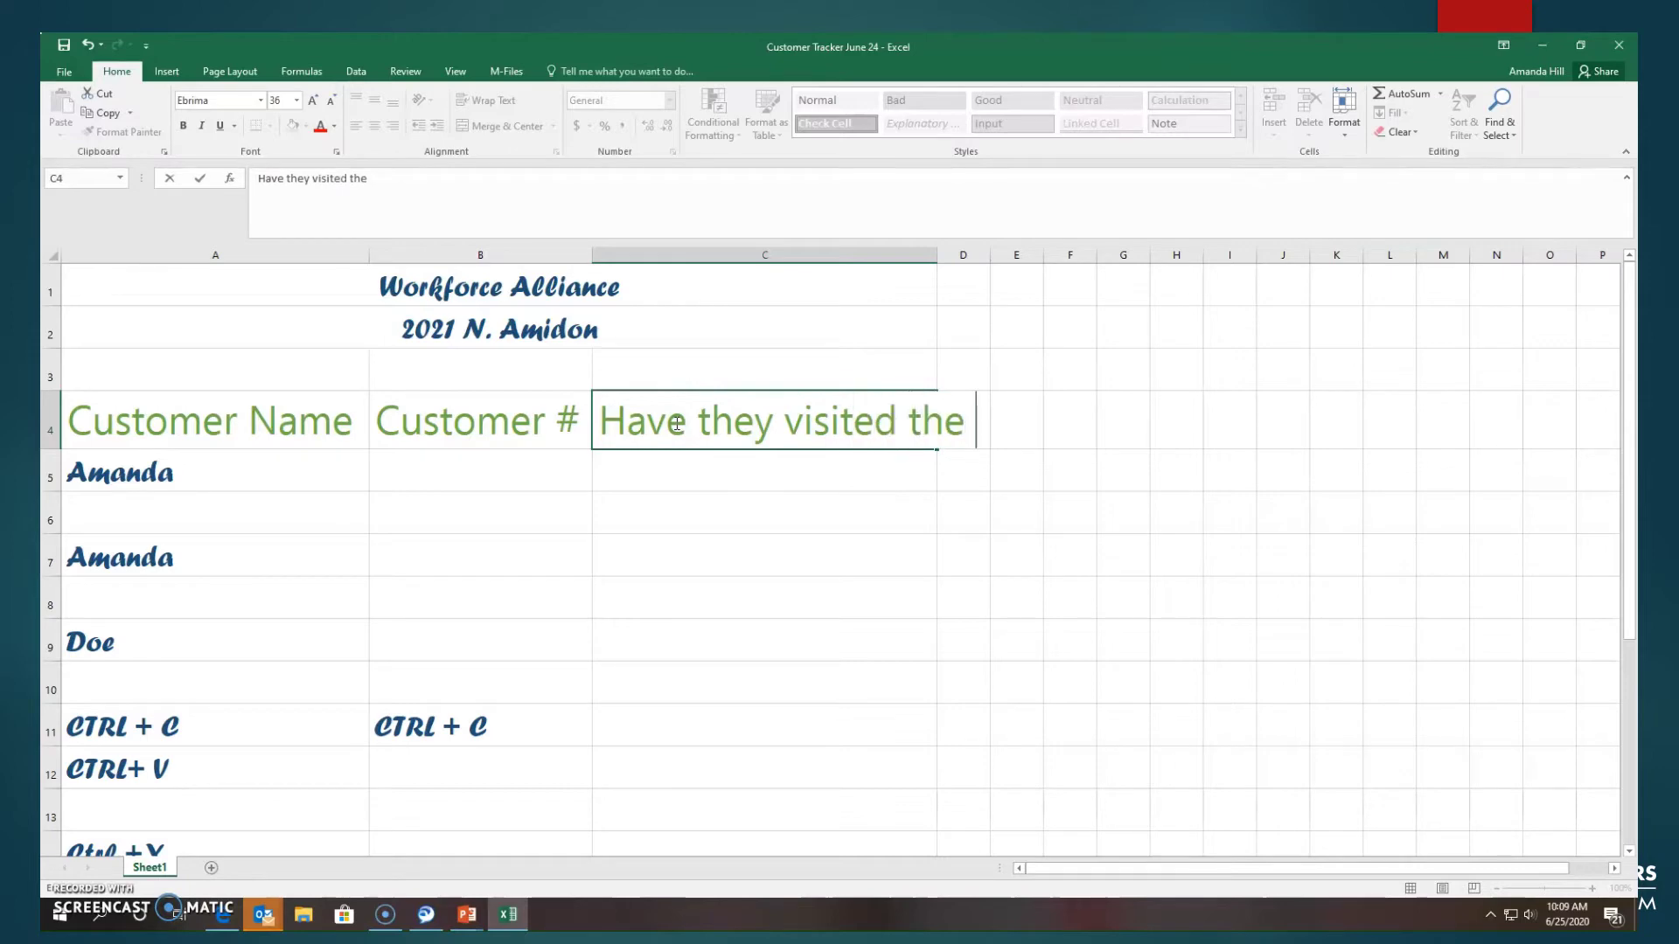
type("center before?")
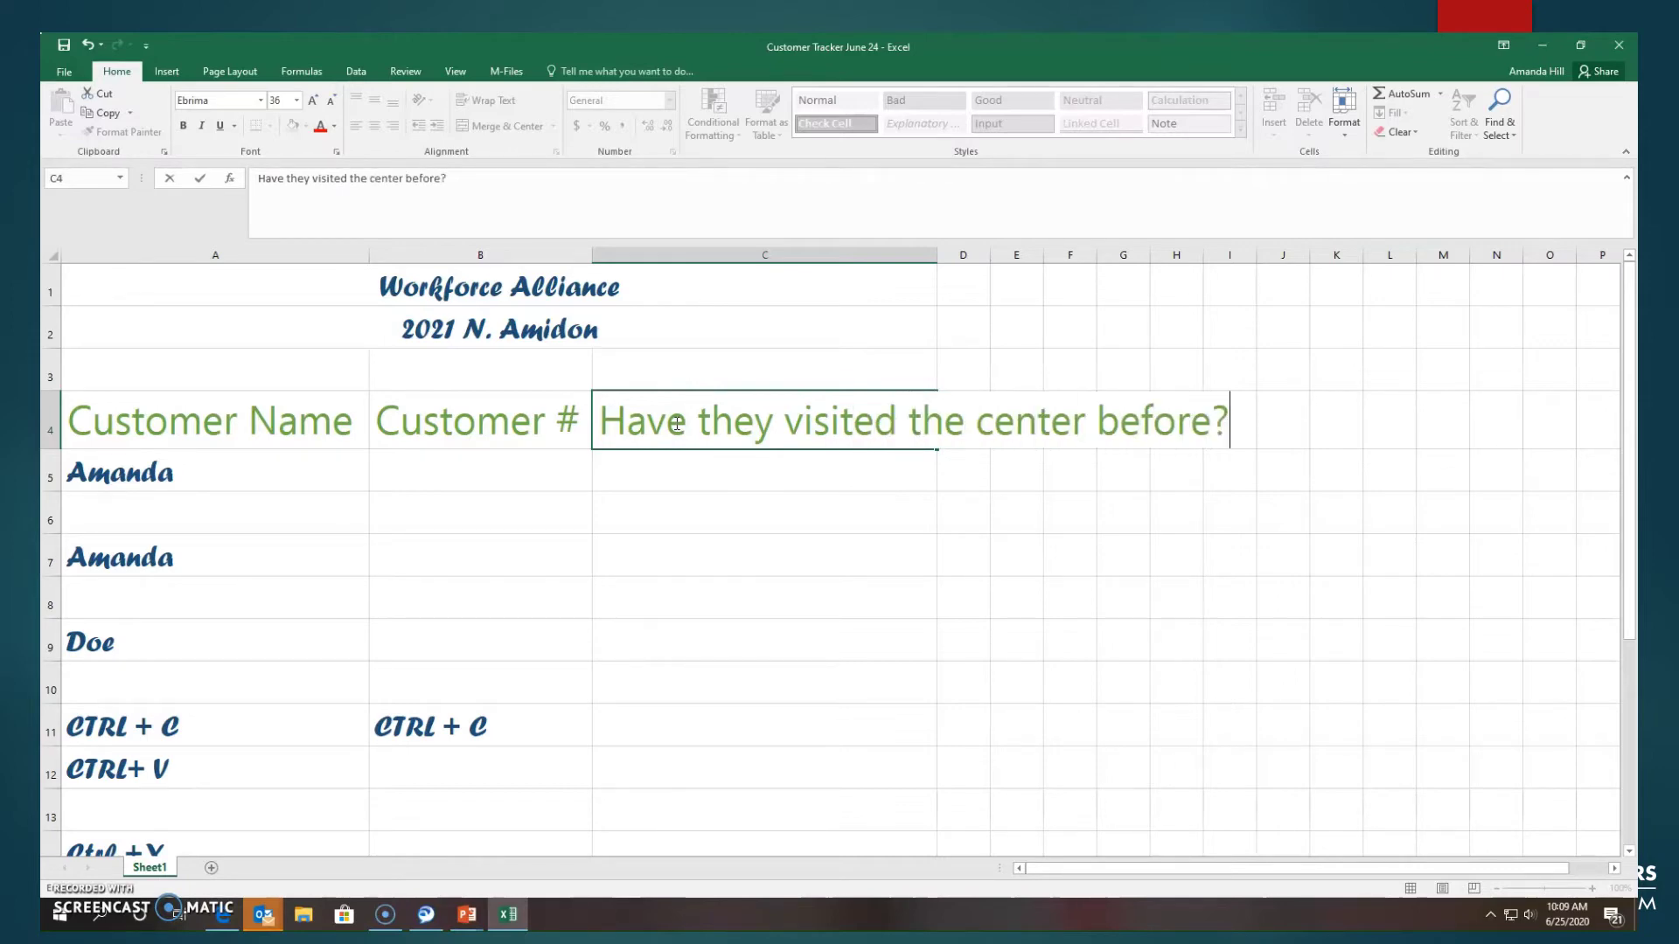
left_click(645, 462)
- Wrap the text of the long question heading in cell C4
left_click(660, 427)
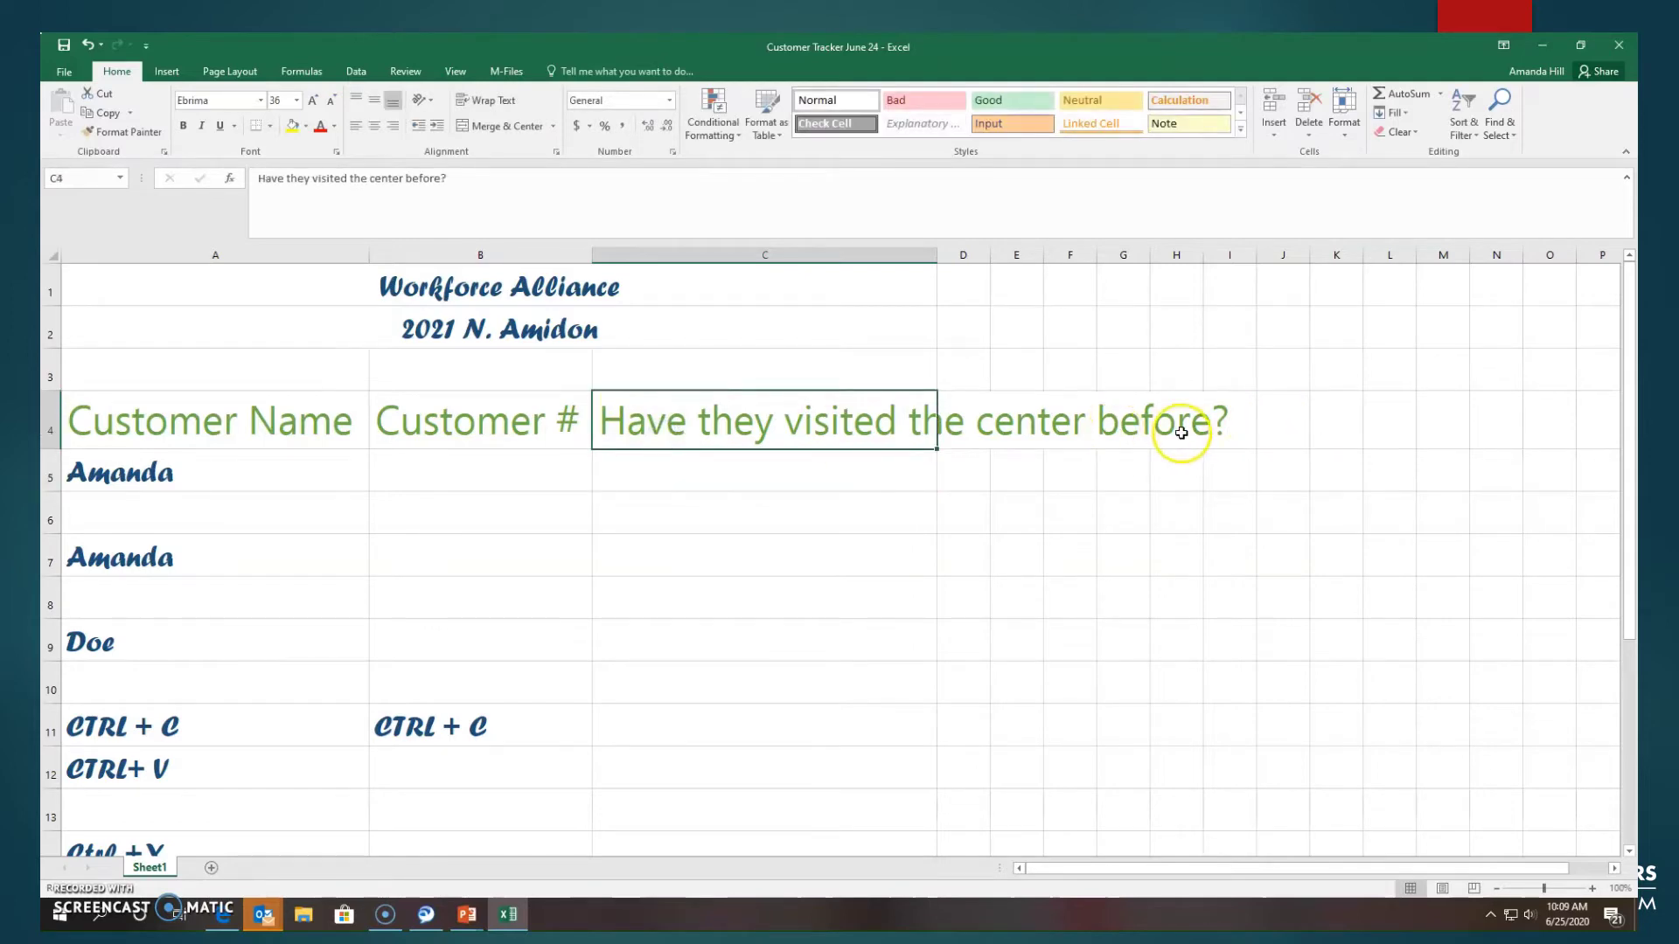
left_click(772, 453)
left_click(664, 435)
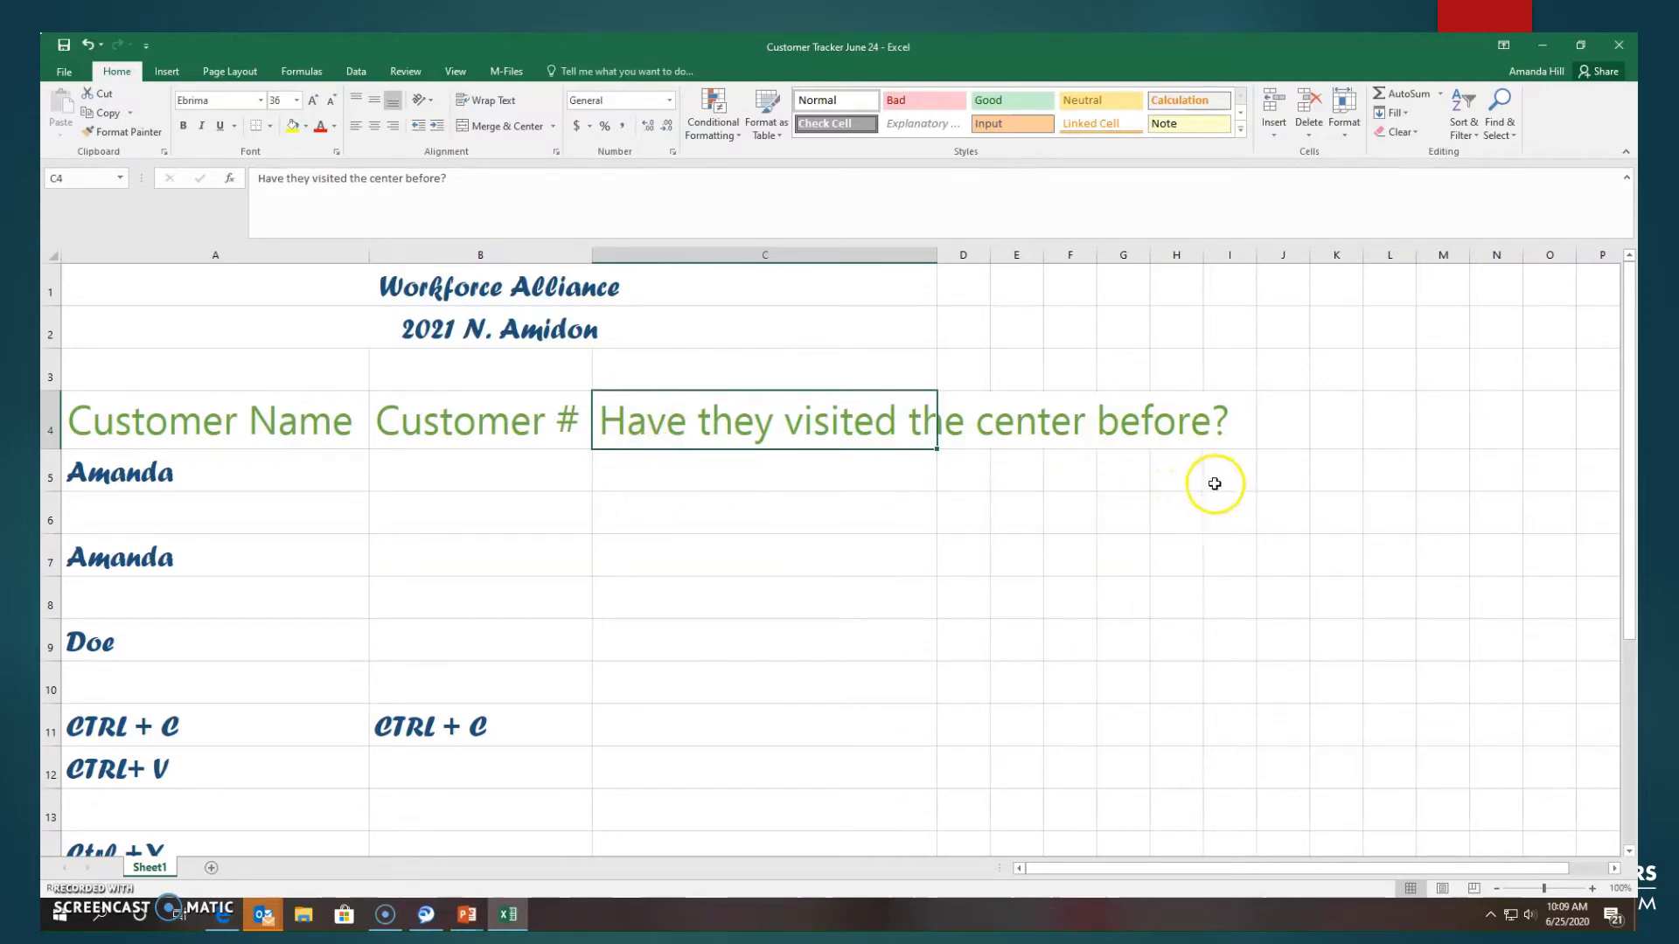
left_click(723, 433)
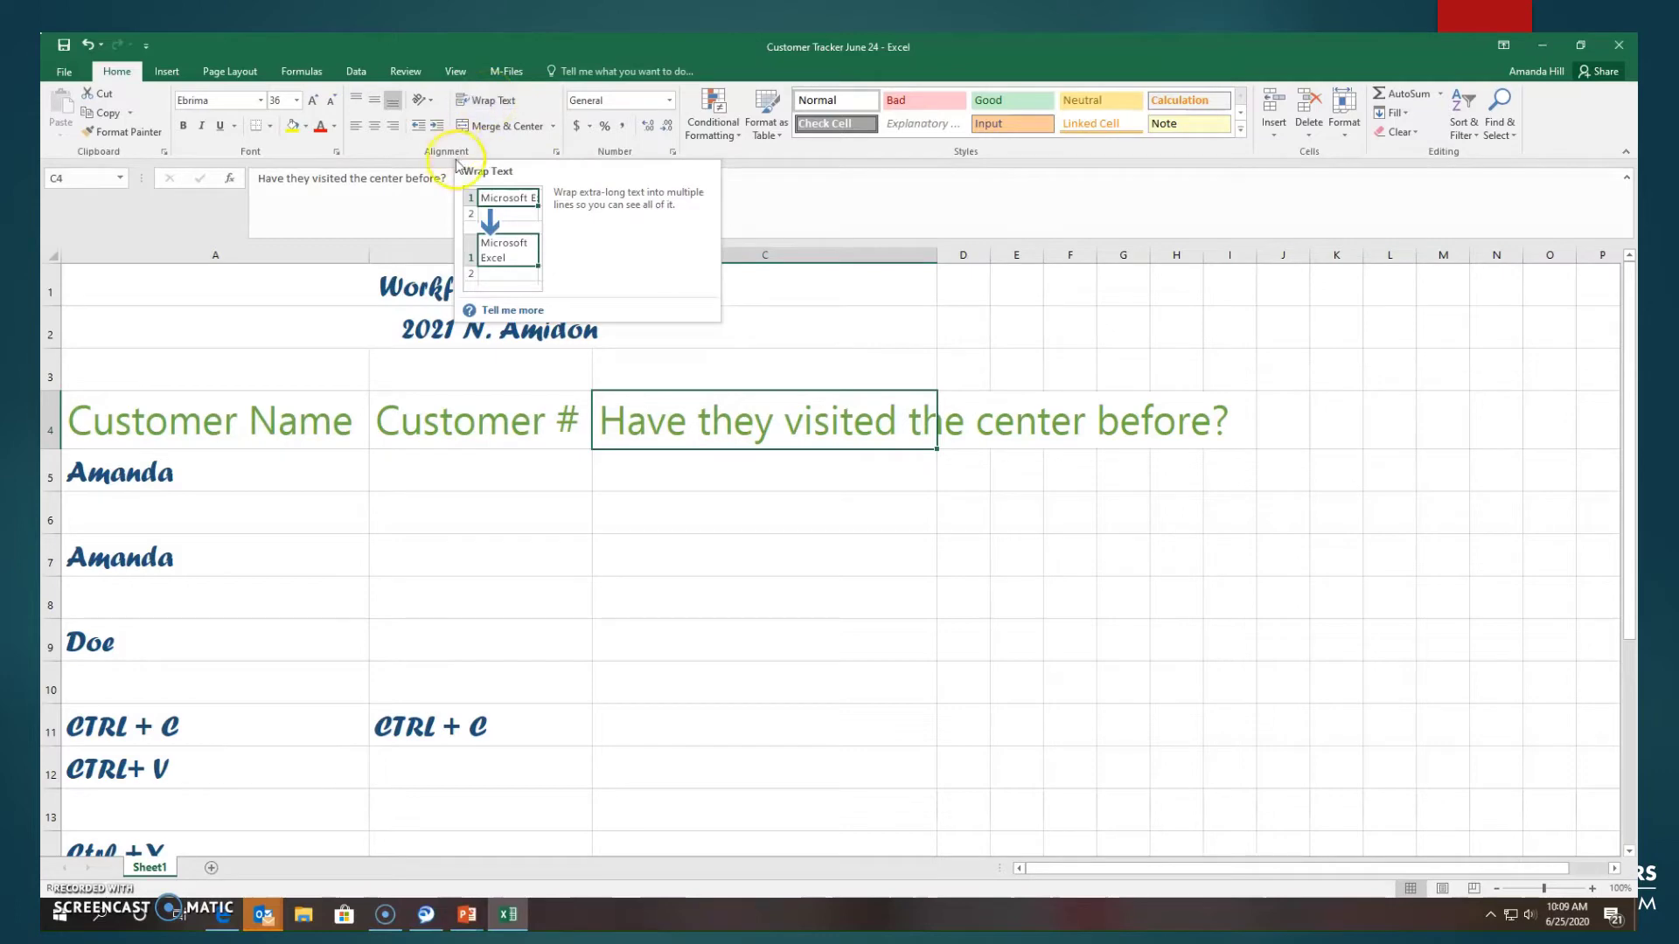
left_click(487, 104)
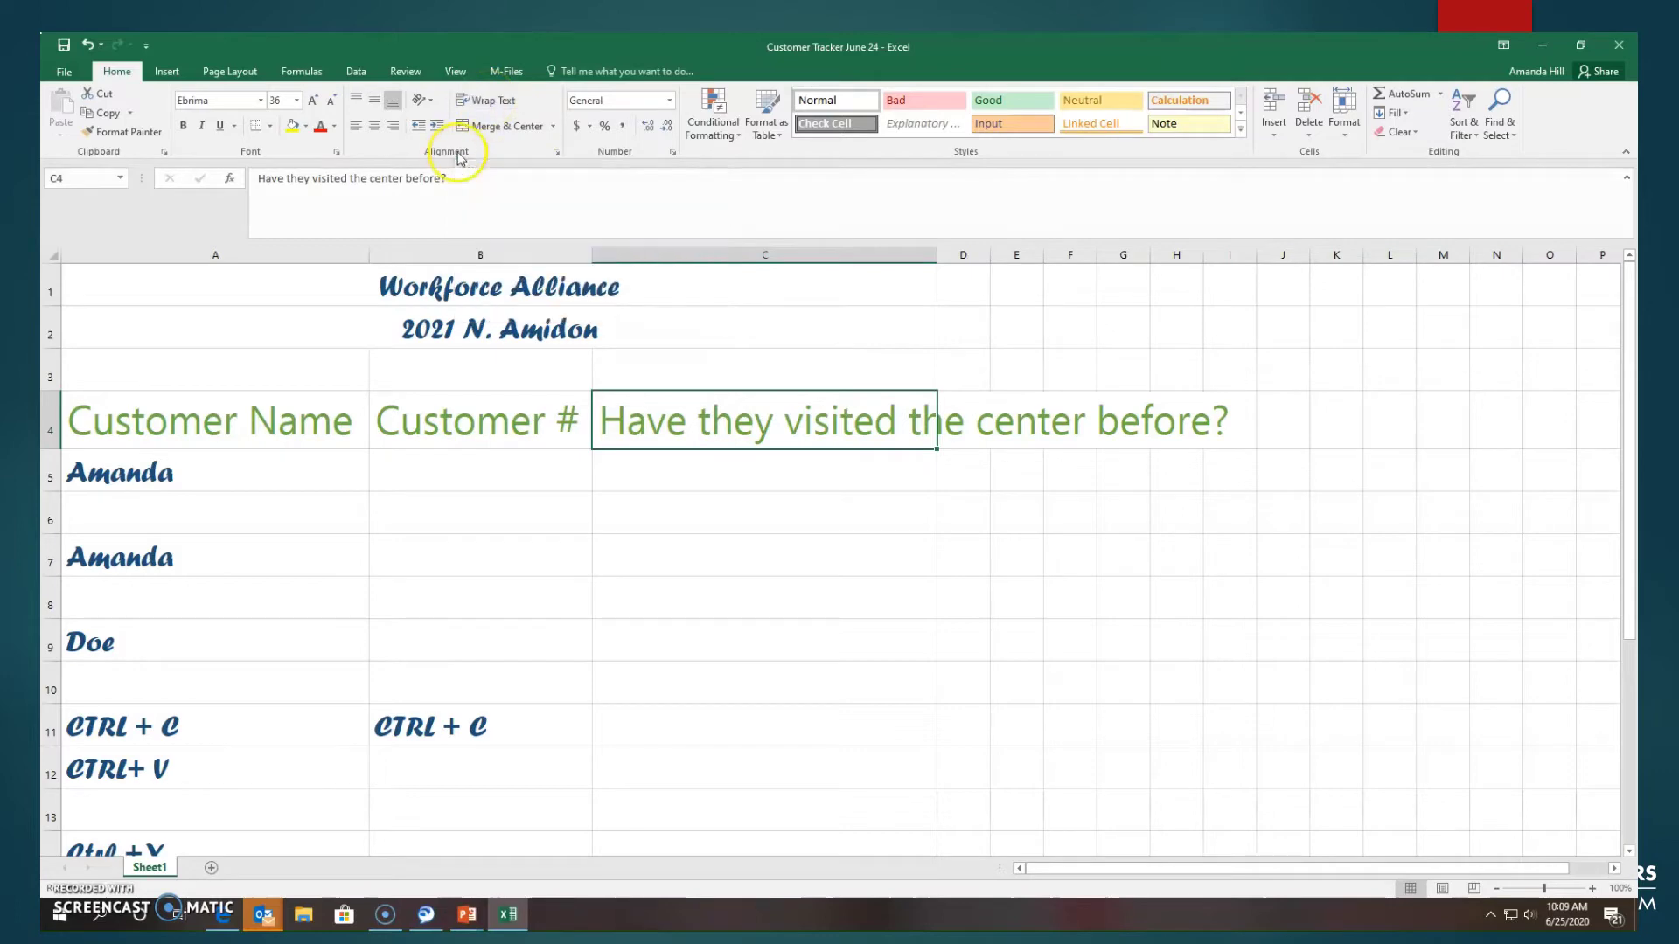
left_click(483, 105)
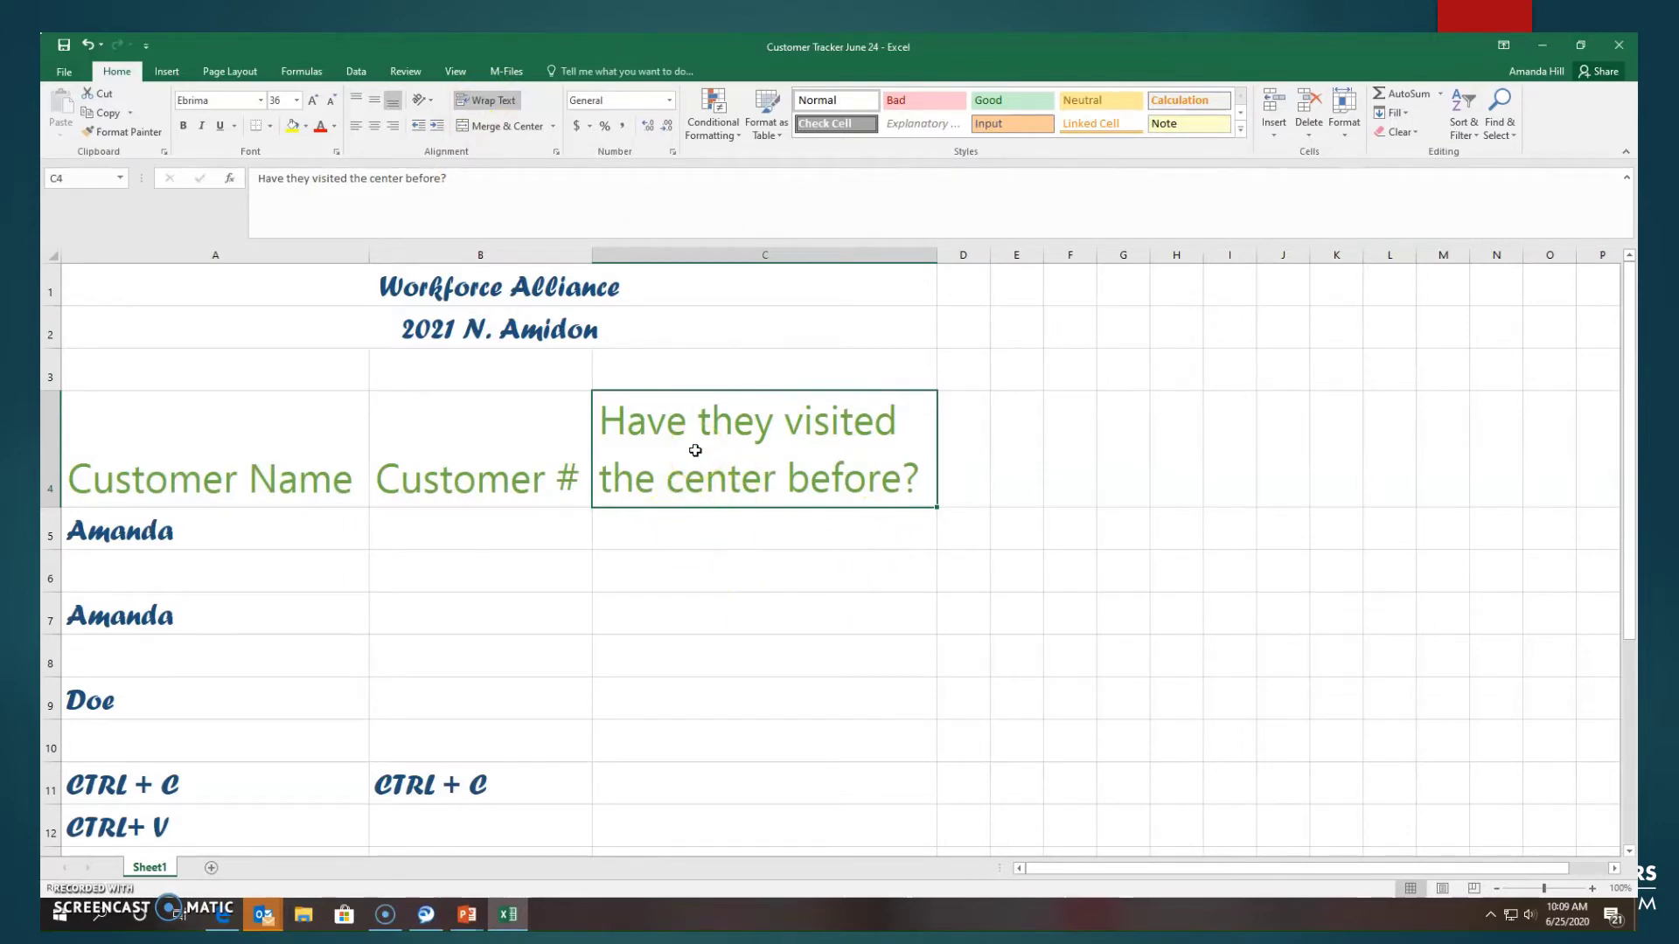
- Try text wrapping on the Customer # heading in cell B4
left_click(492, 476)
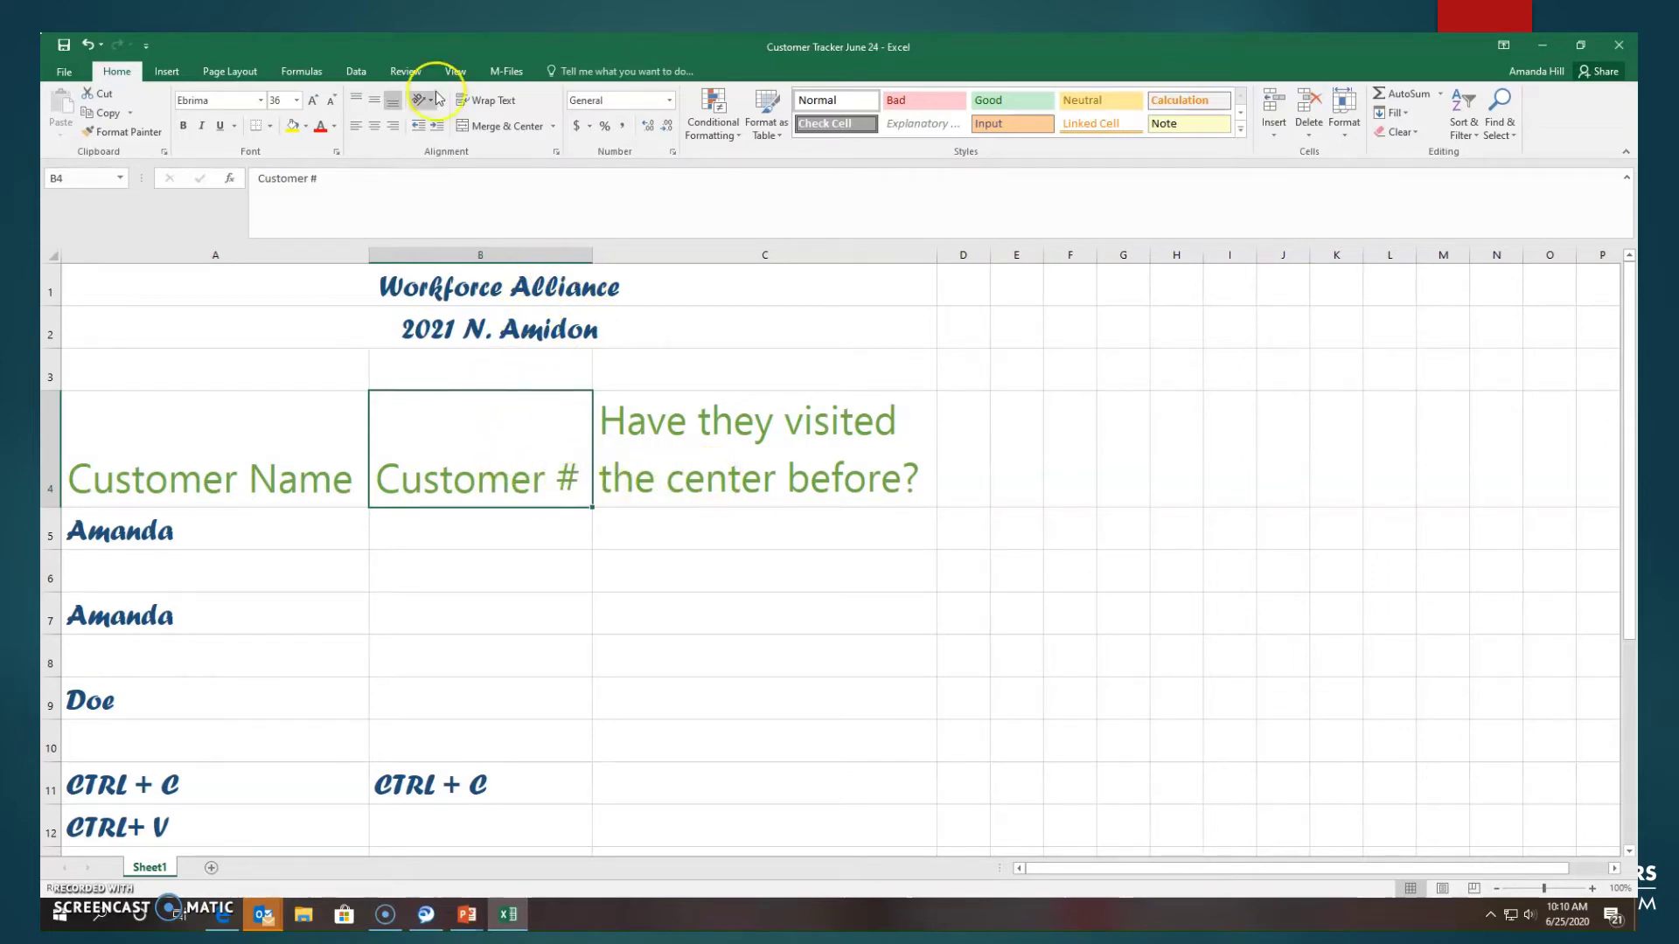
left_click(487, 103)
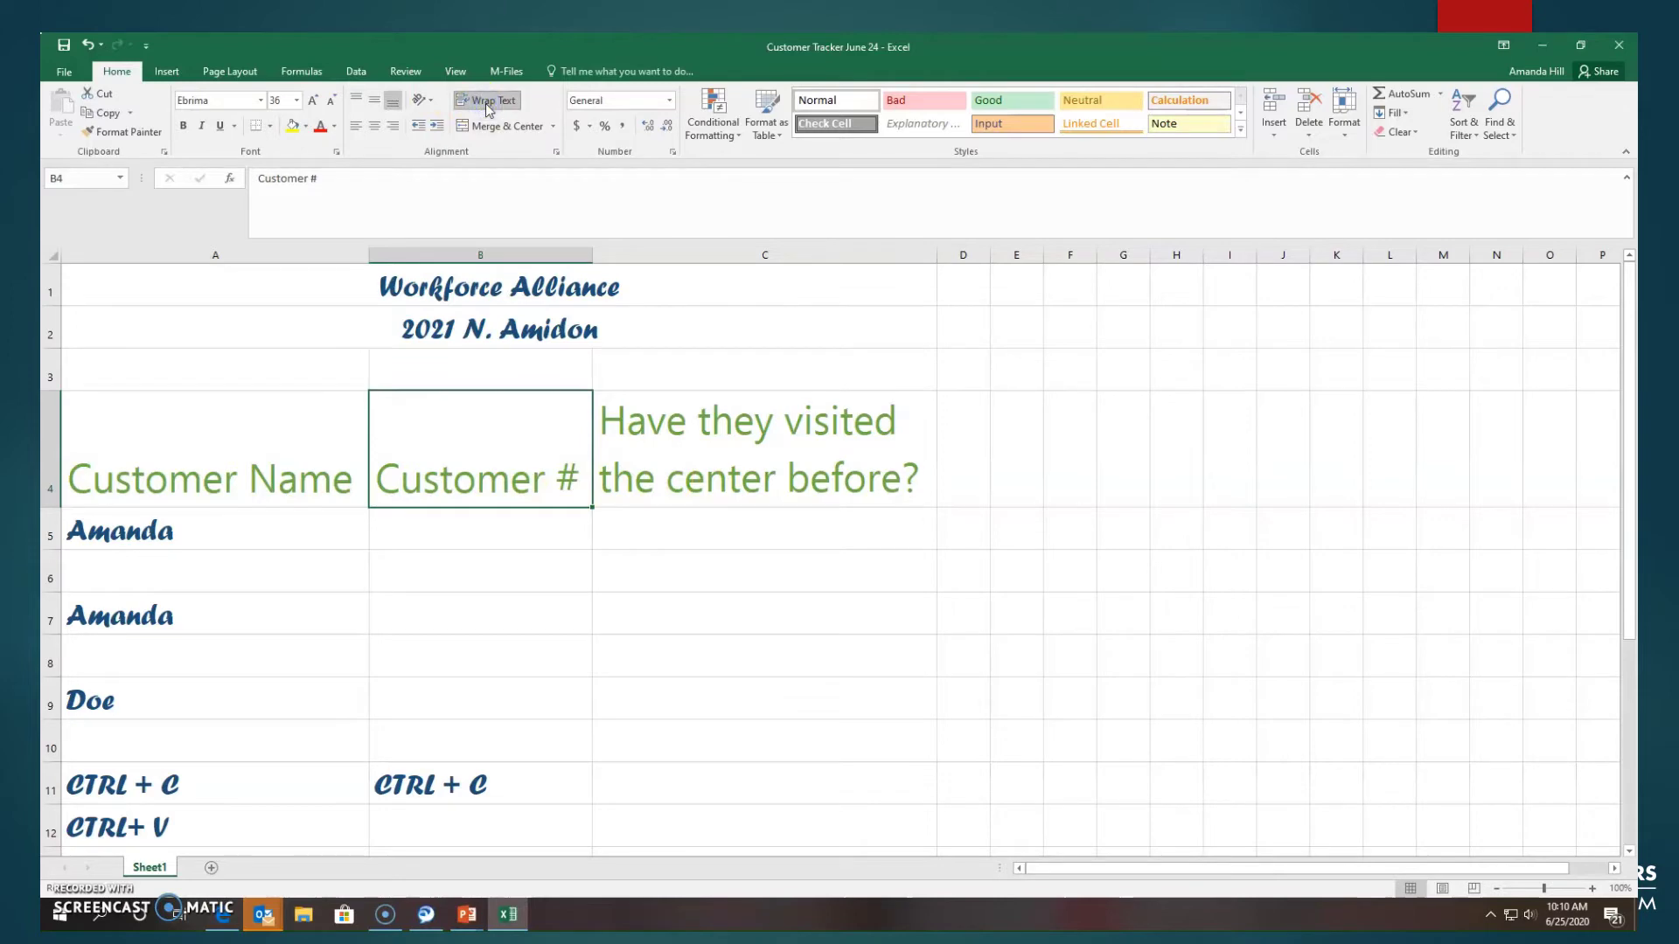
left_click(487, 104)
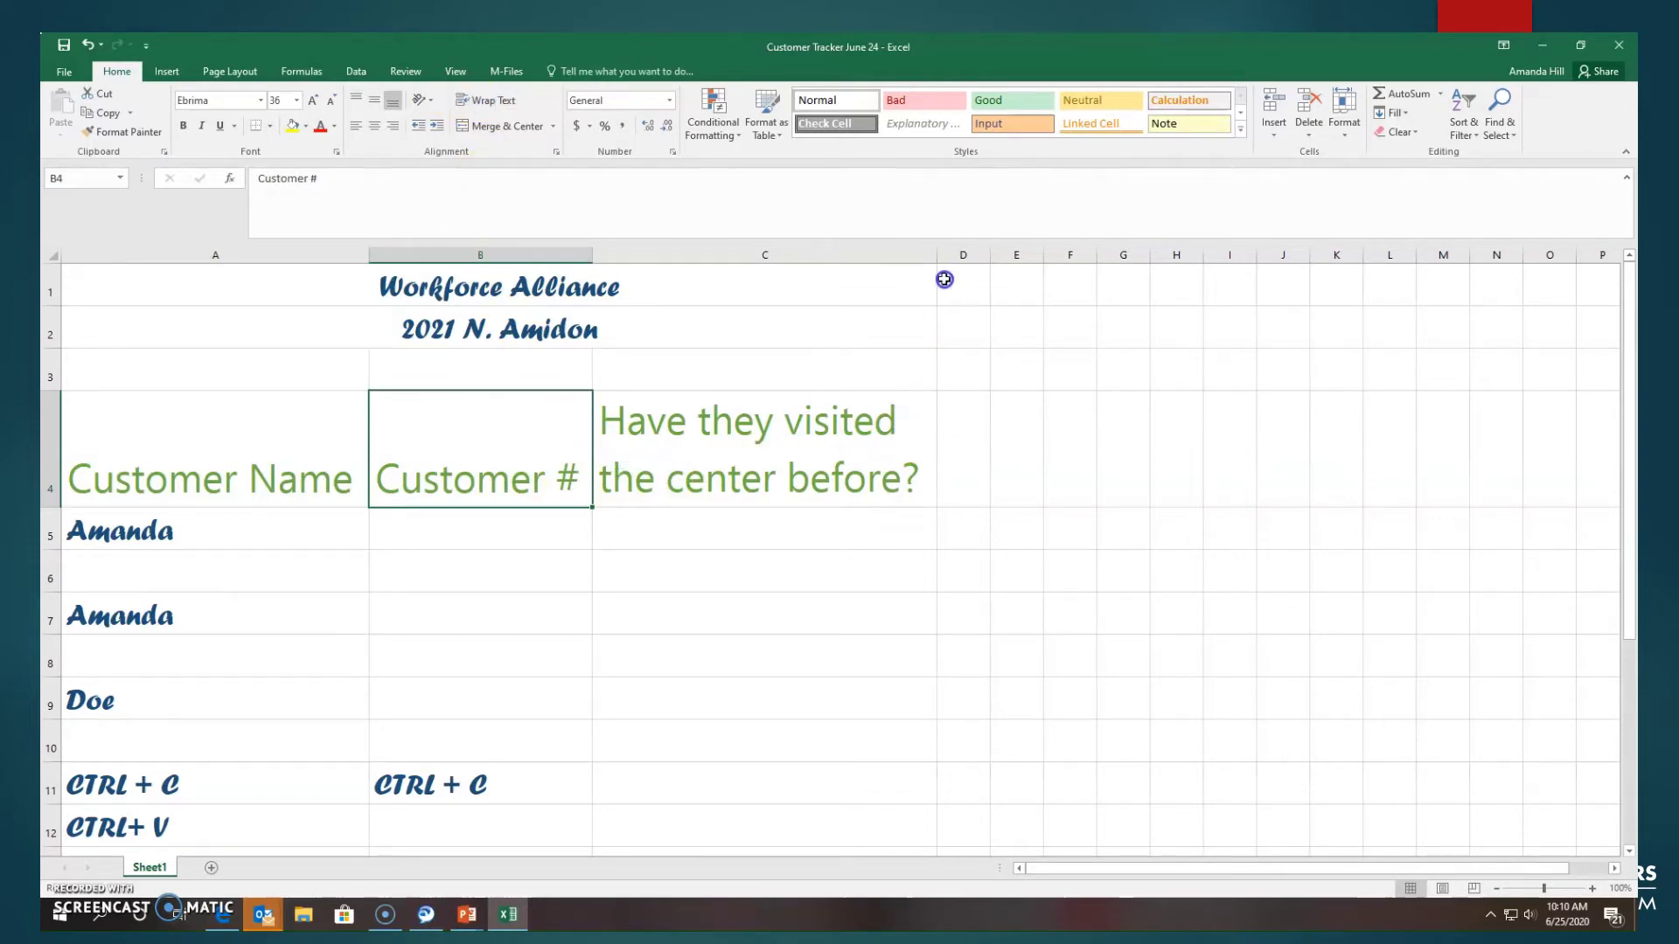
- Widen column C until the question heading fits on one line, and reapply text wrapping to C4 to refit the row height
left_click_drag(938, 254, 1282, 255)
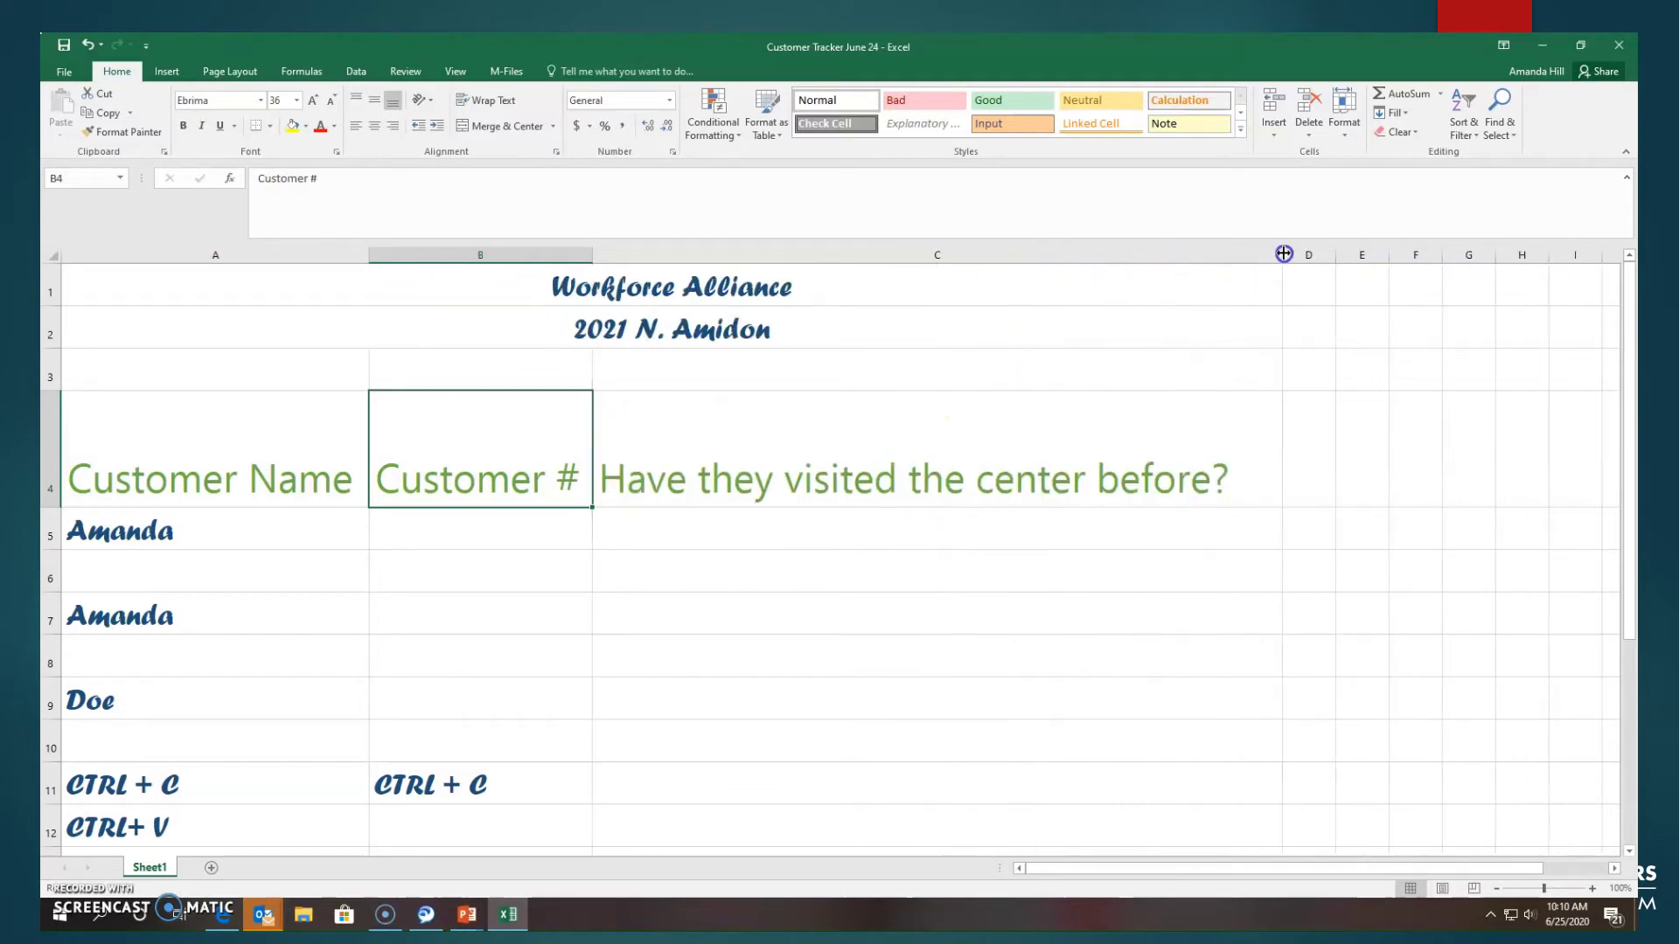
left_click(934, 769)
left_click(874, 446)
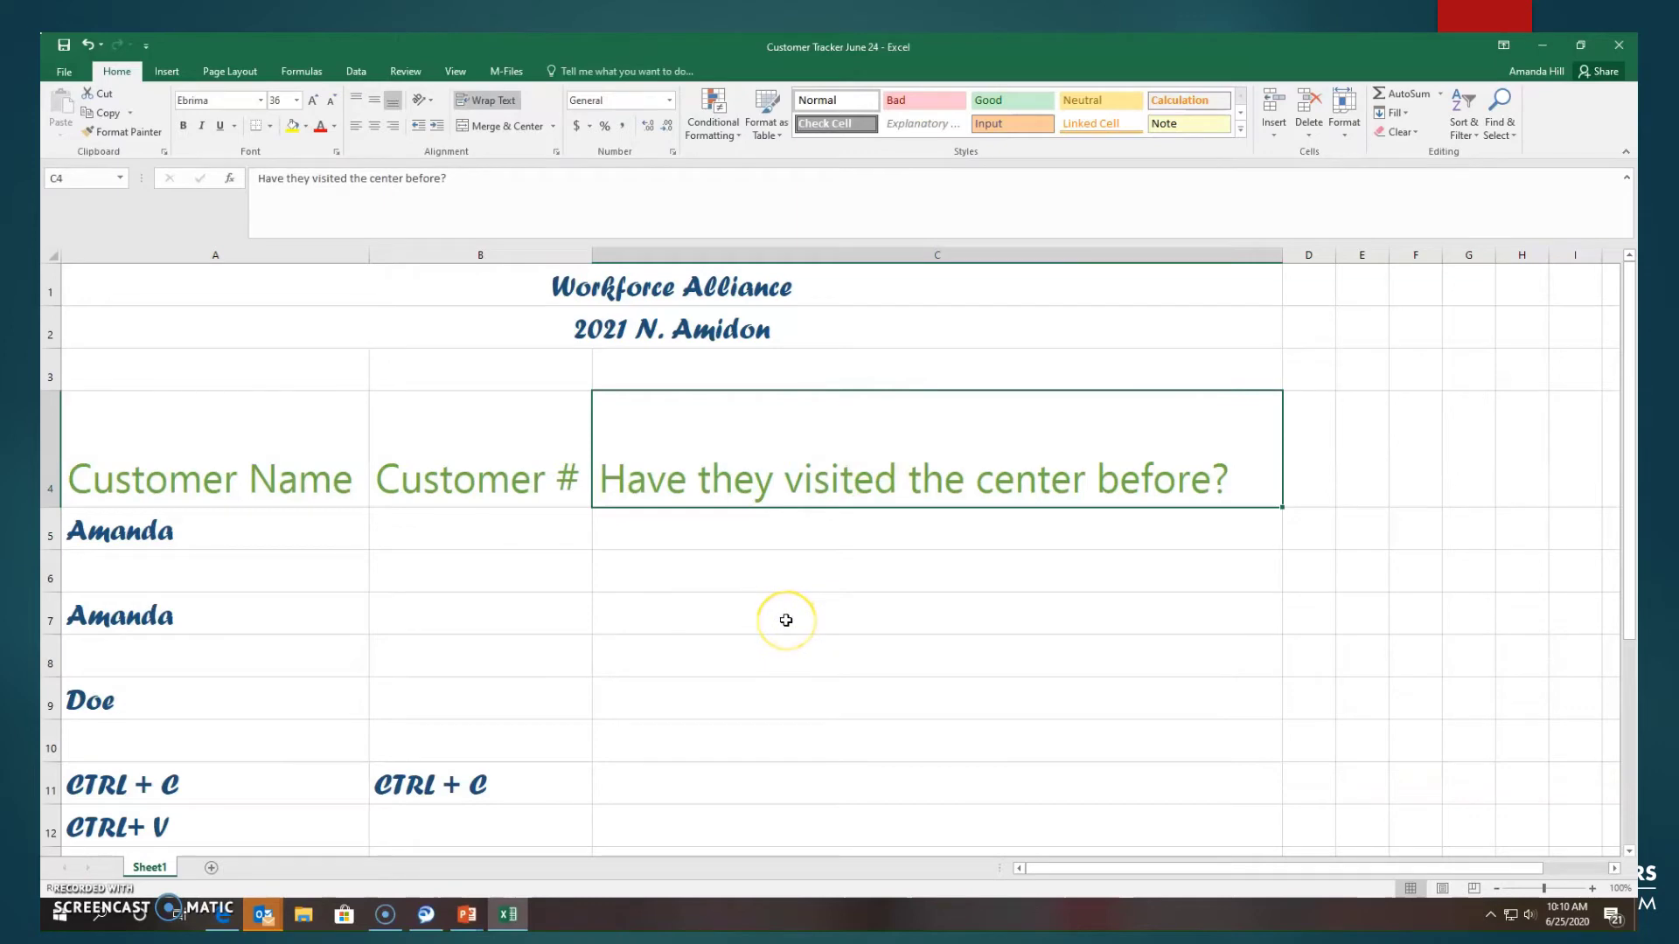
left_click(508, 103)
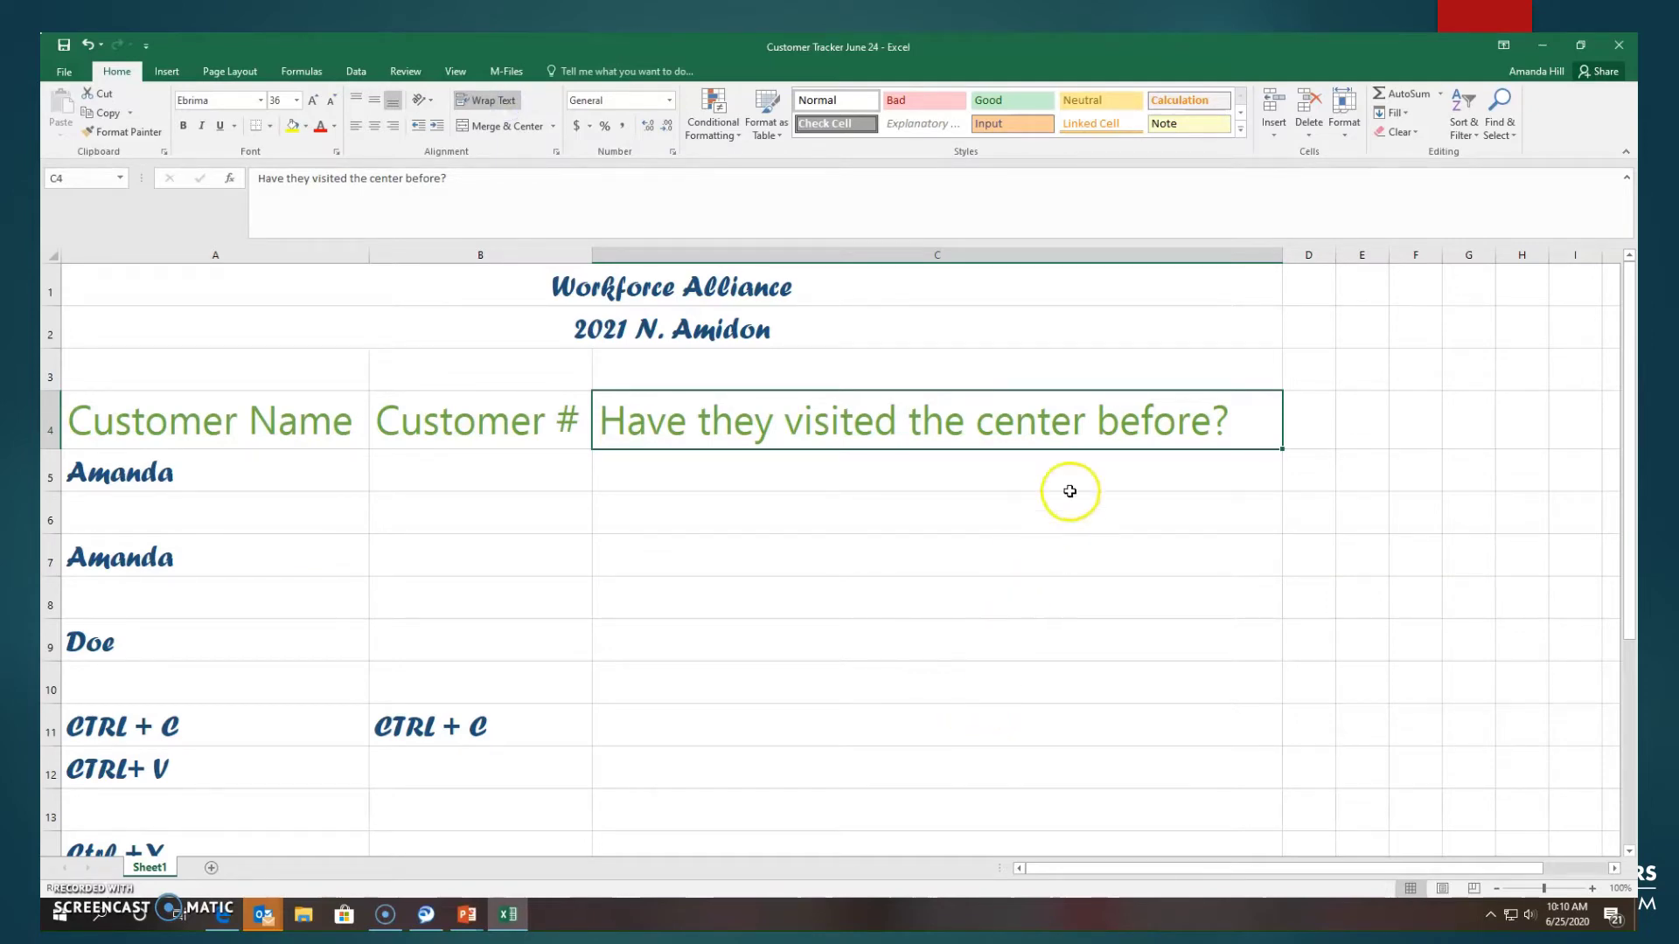
- Narrow column C to about the width of "Have they" and reapply text wrapping to the C4 heading so it spans four lines
left_click_drag(1282, 260, 823, 347)
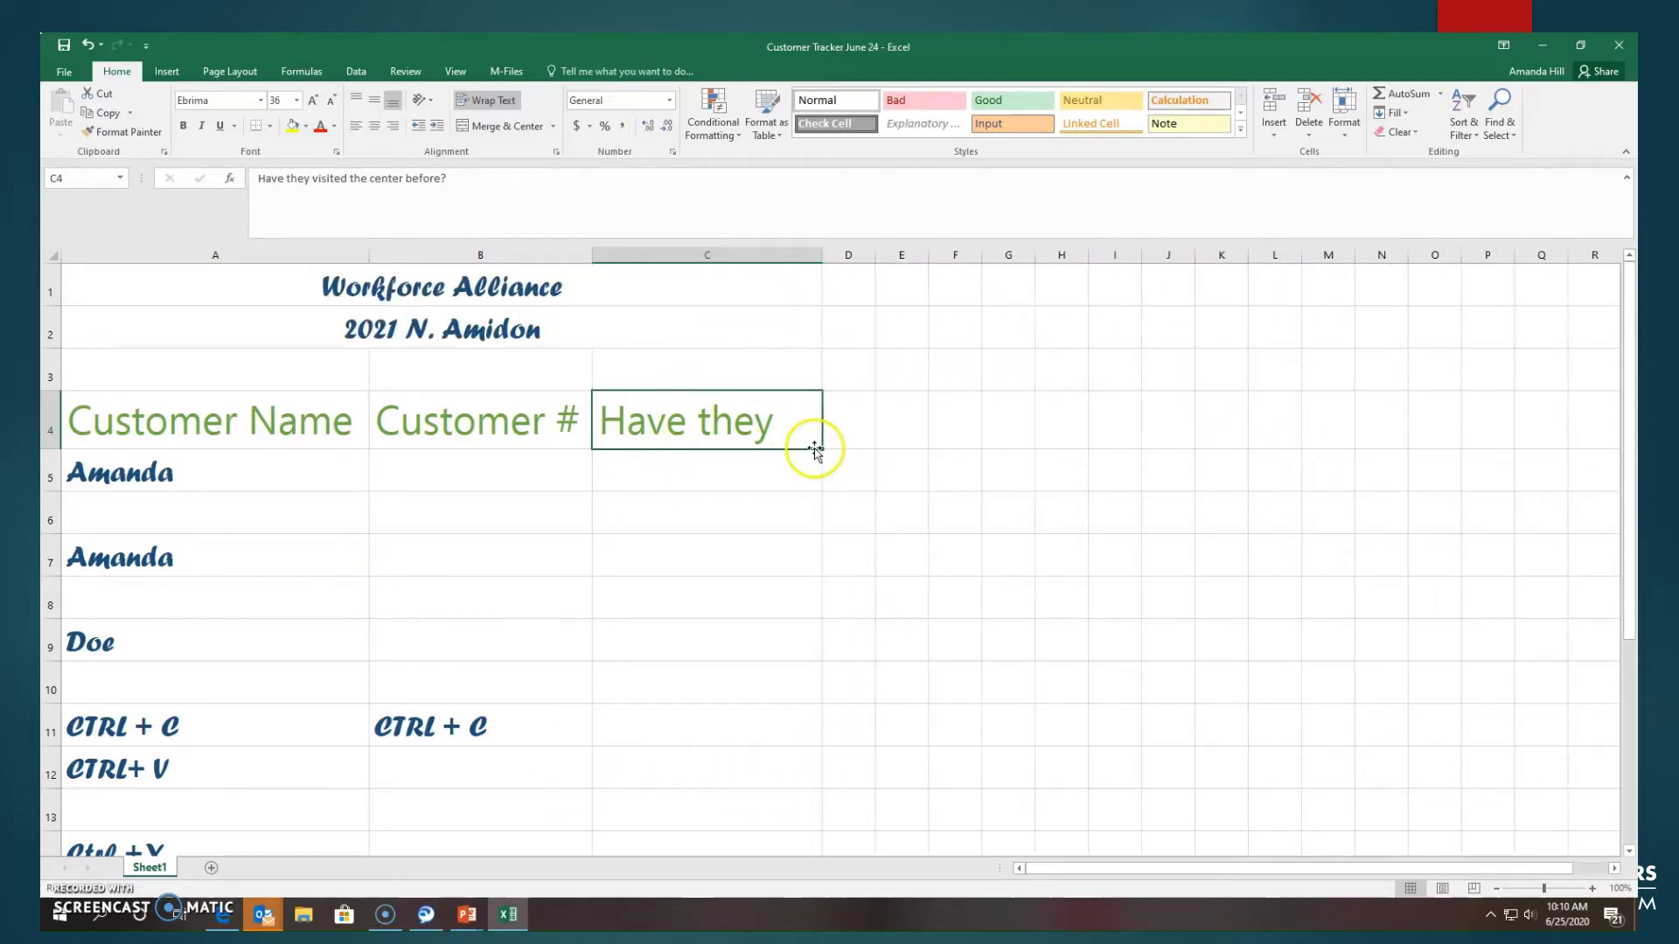
left_click(492, 100)
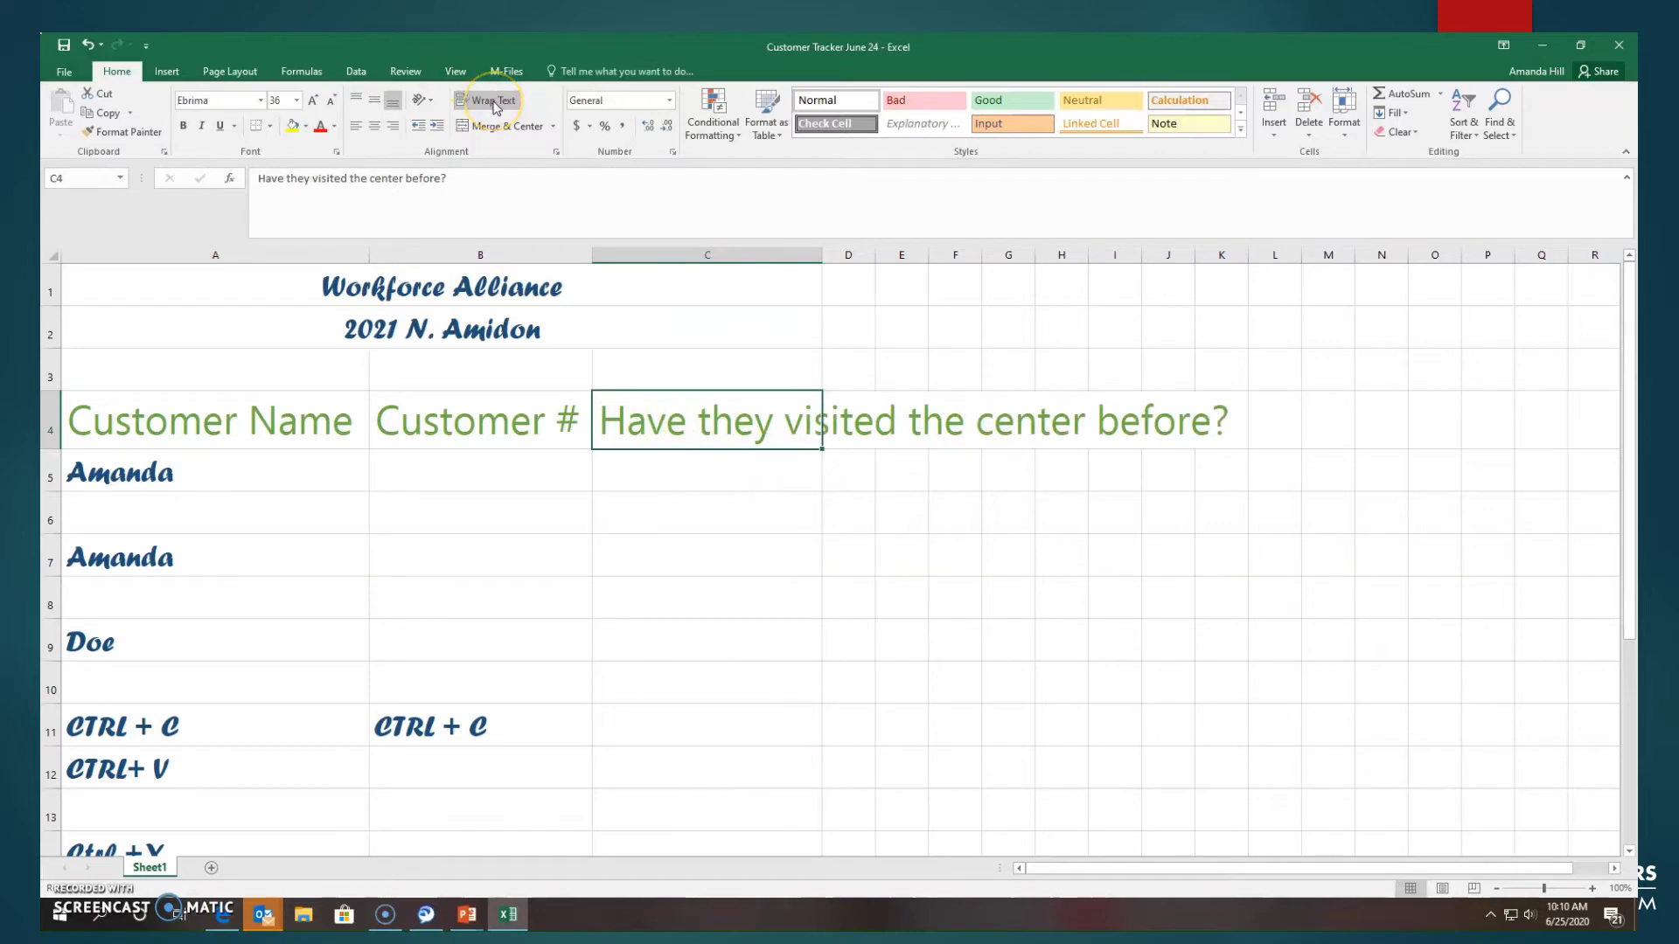
left_click(847, 341)
left_click(787, 426)
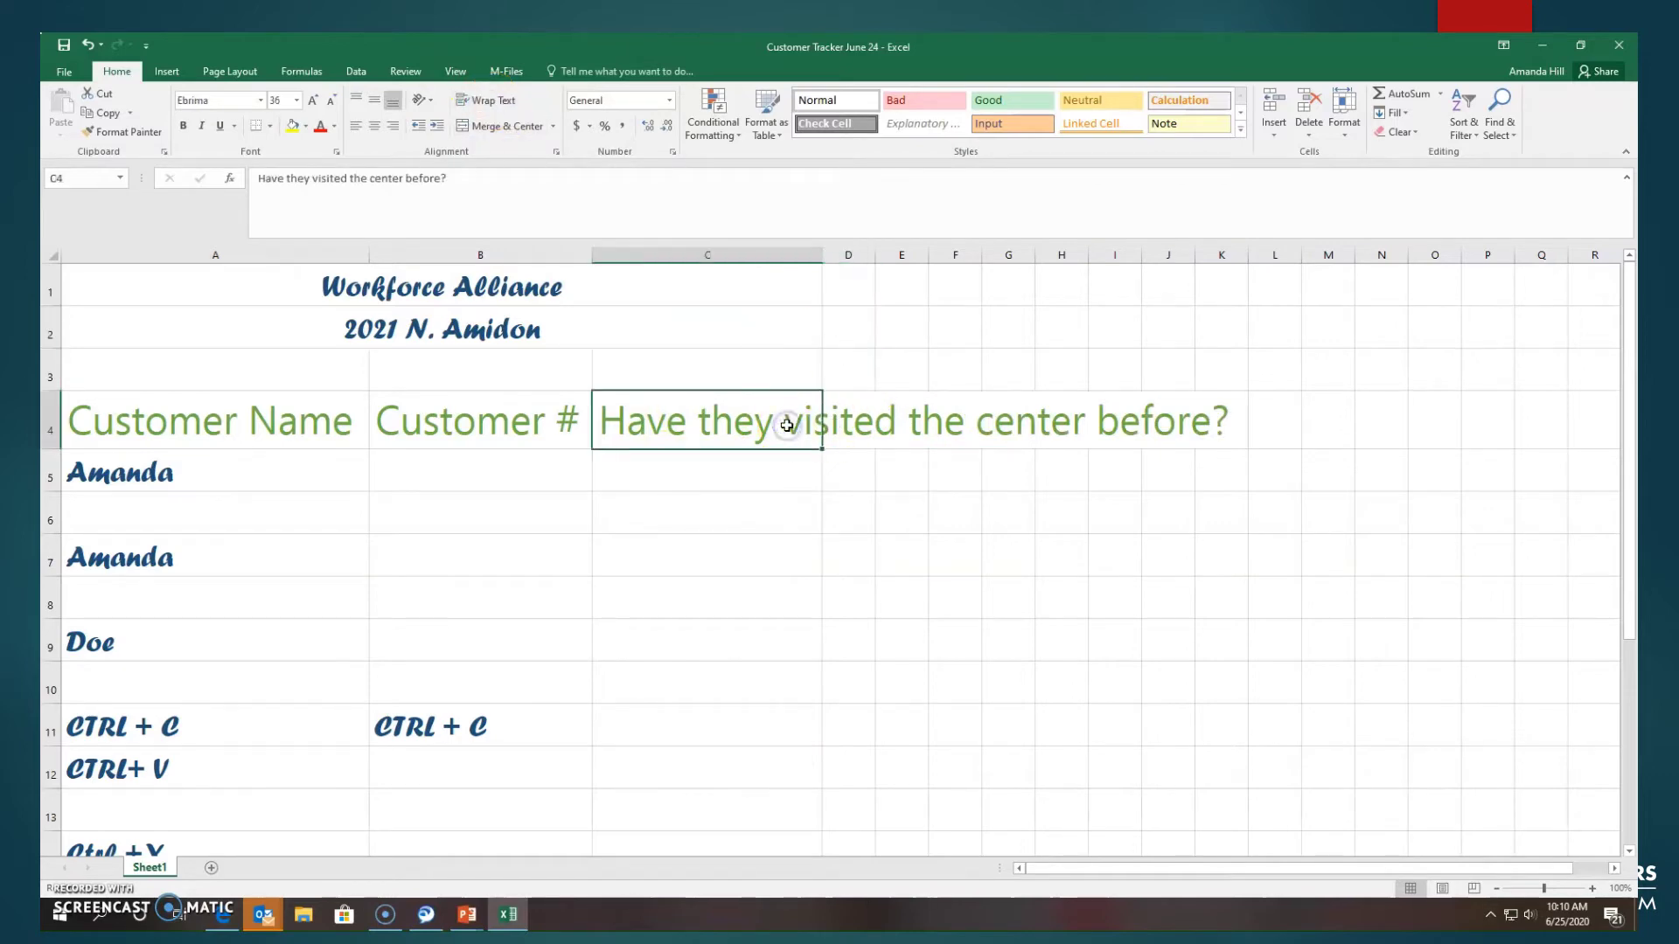
left_click(508, 101)
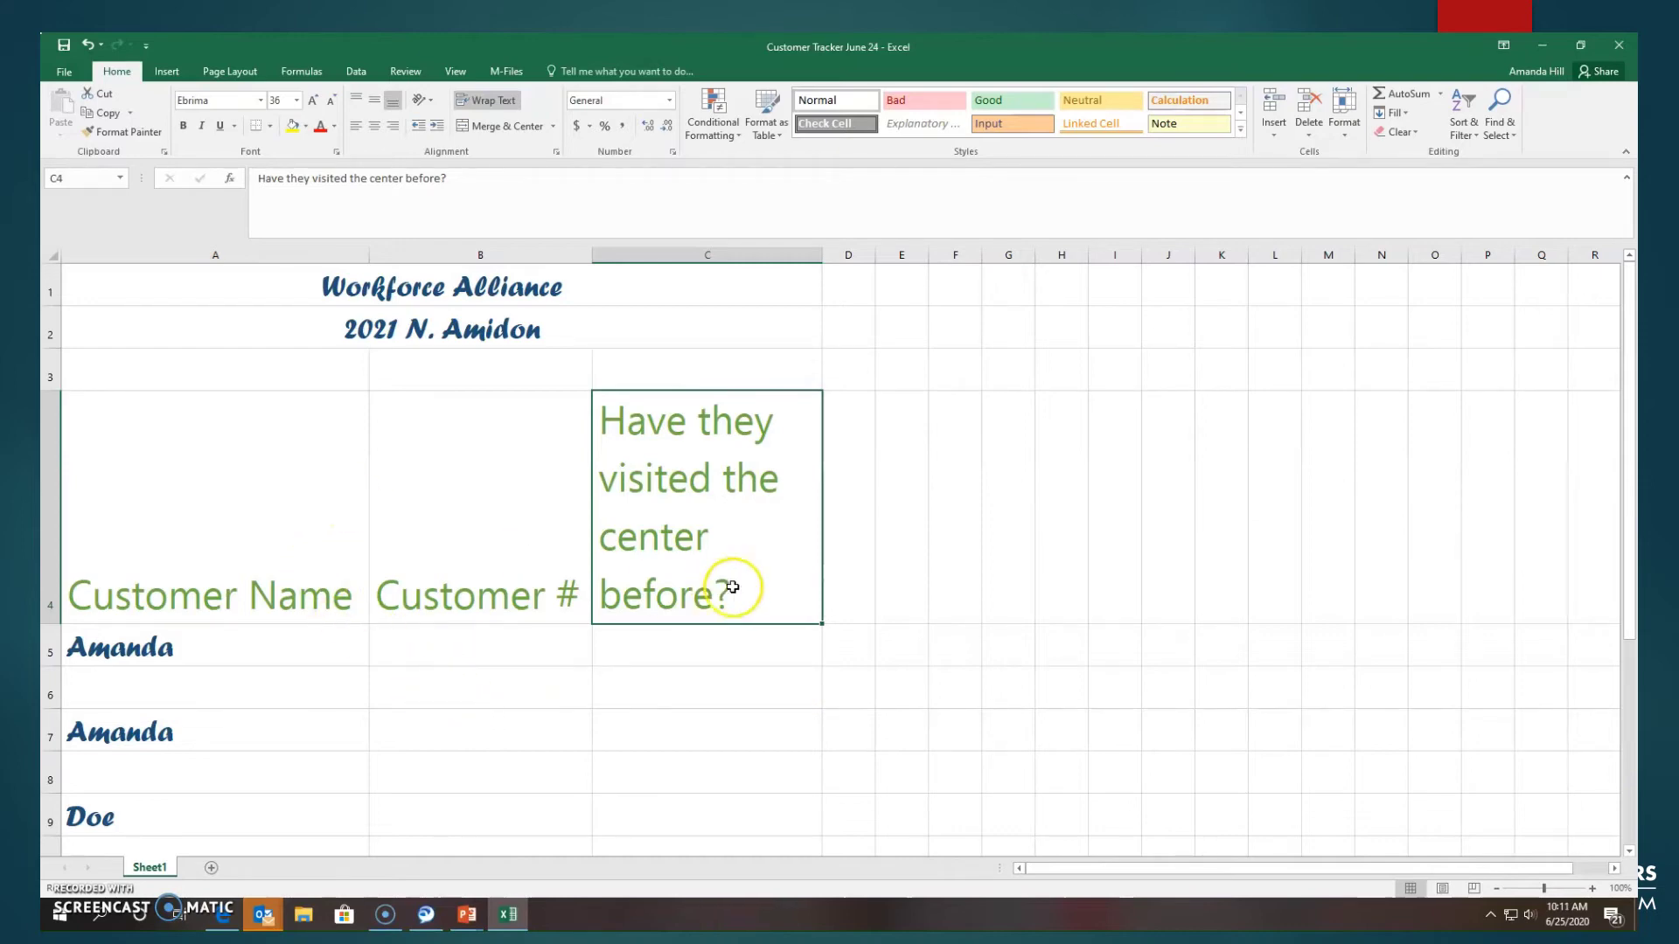
- Fill the first customer name cell, A5, with the blue theme color
scroll(735, 588, "down", 2)
scroll(735, 588, "down", 1)
scroll(734, 586, "up", 2)
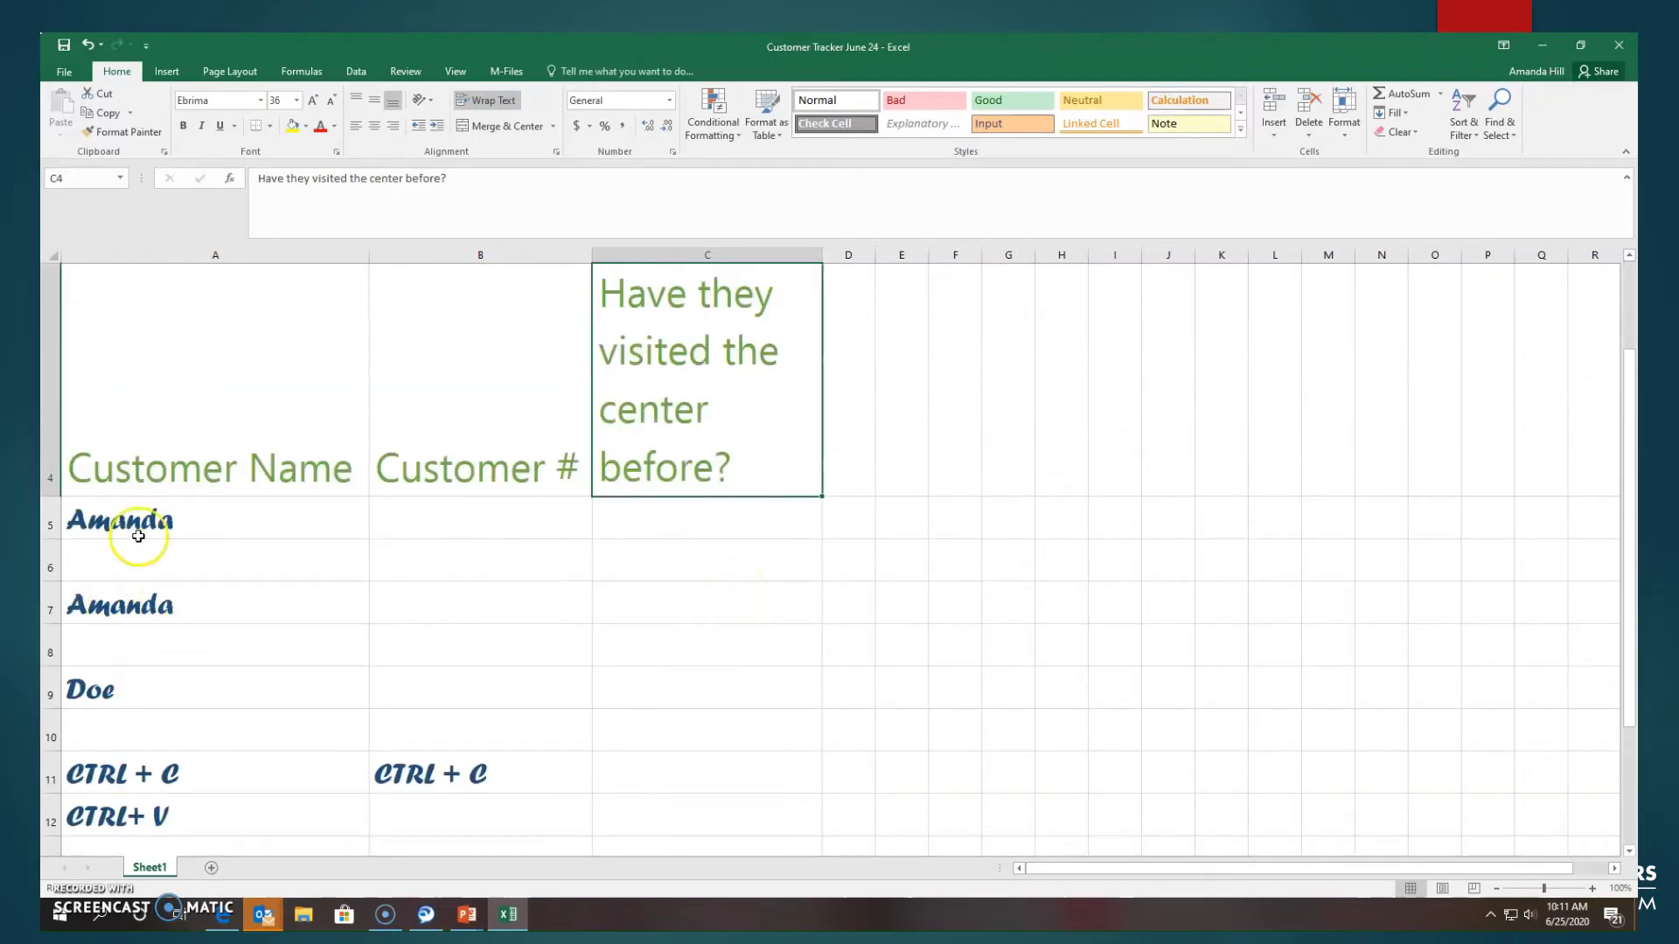
left_click(89, 532)
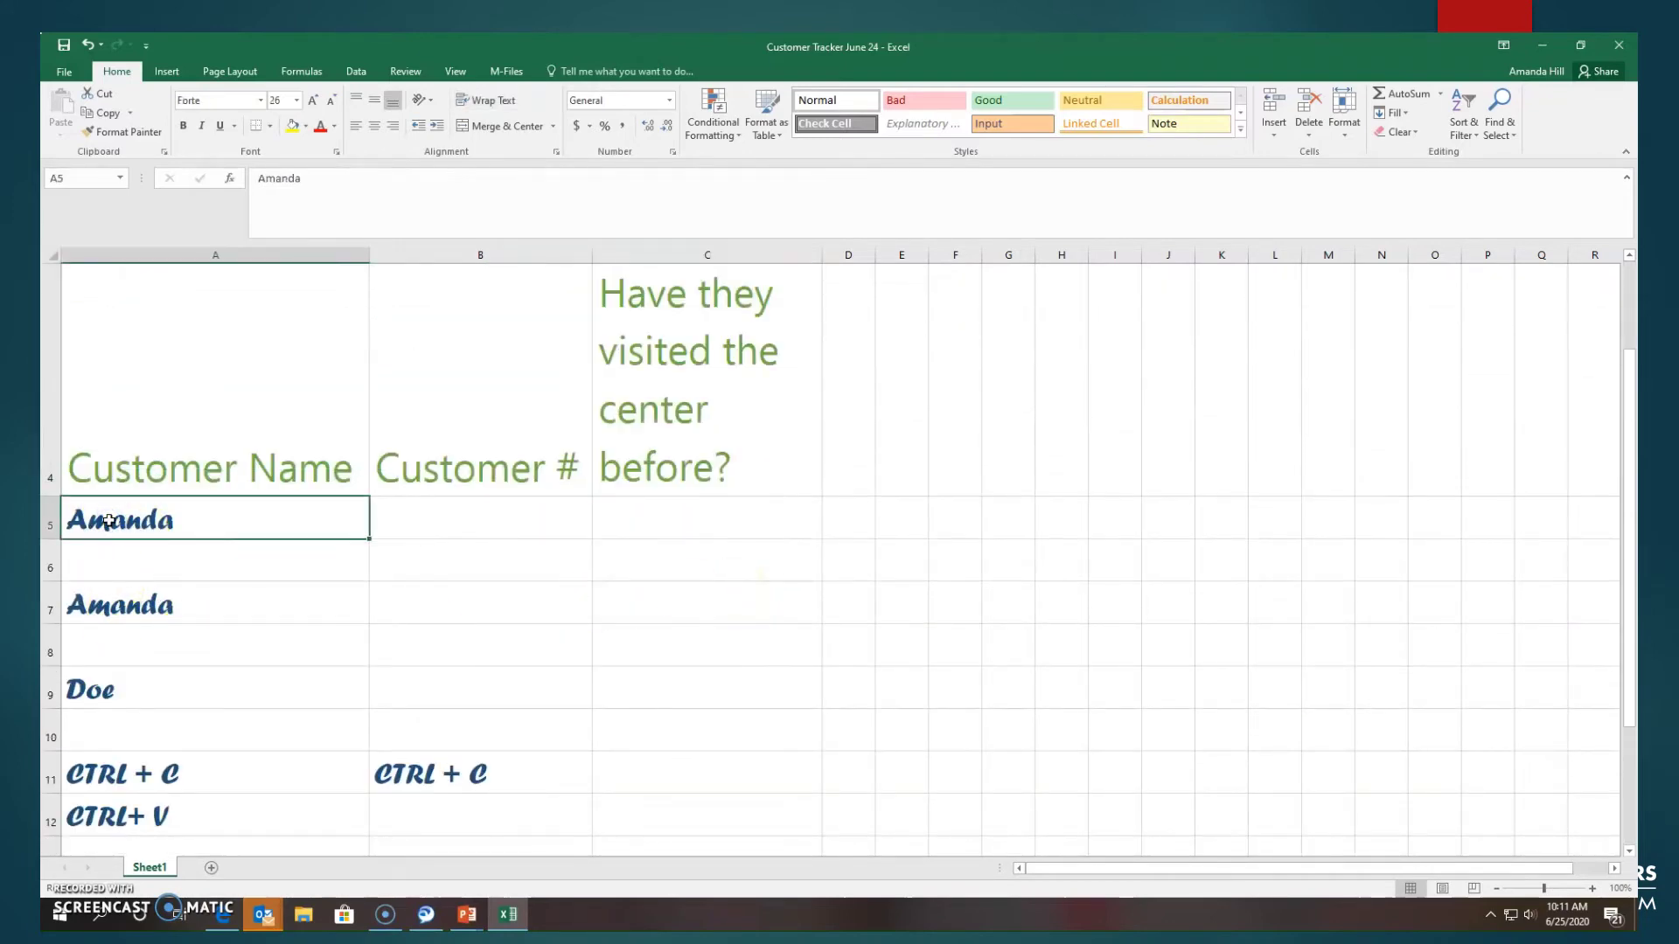
left_click(306, 128)
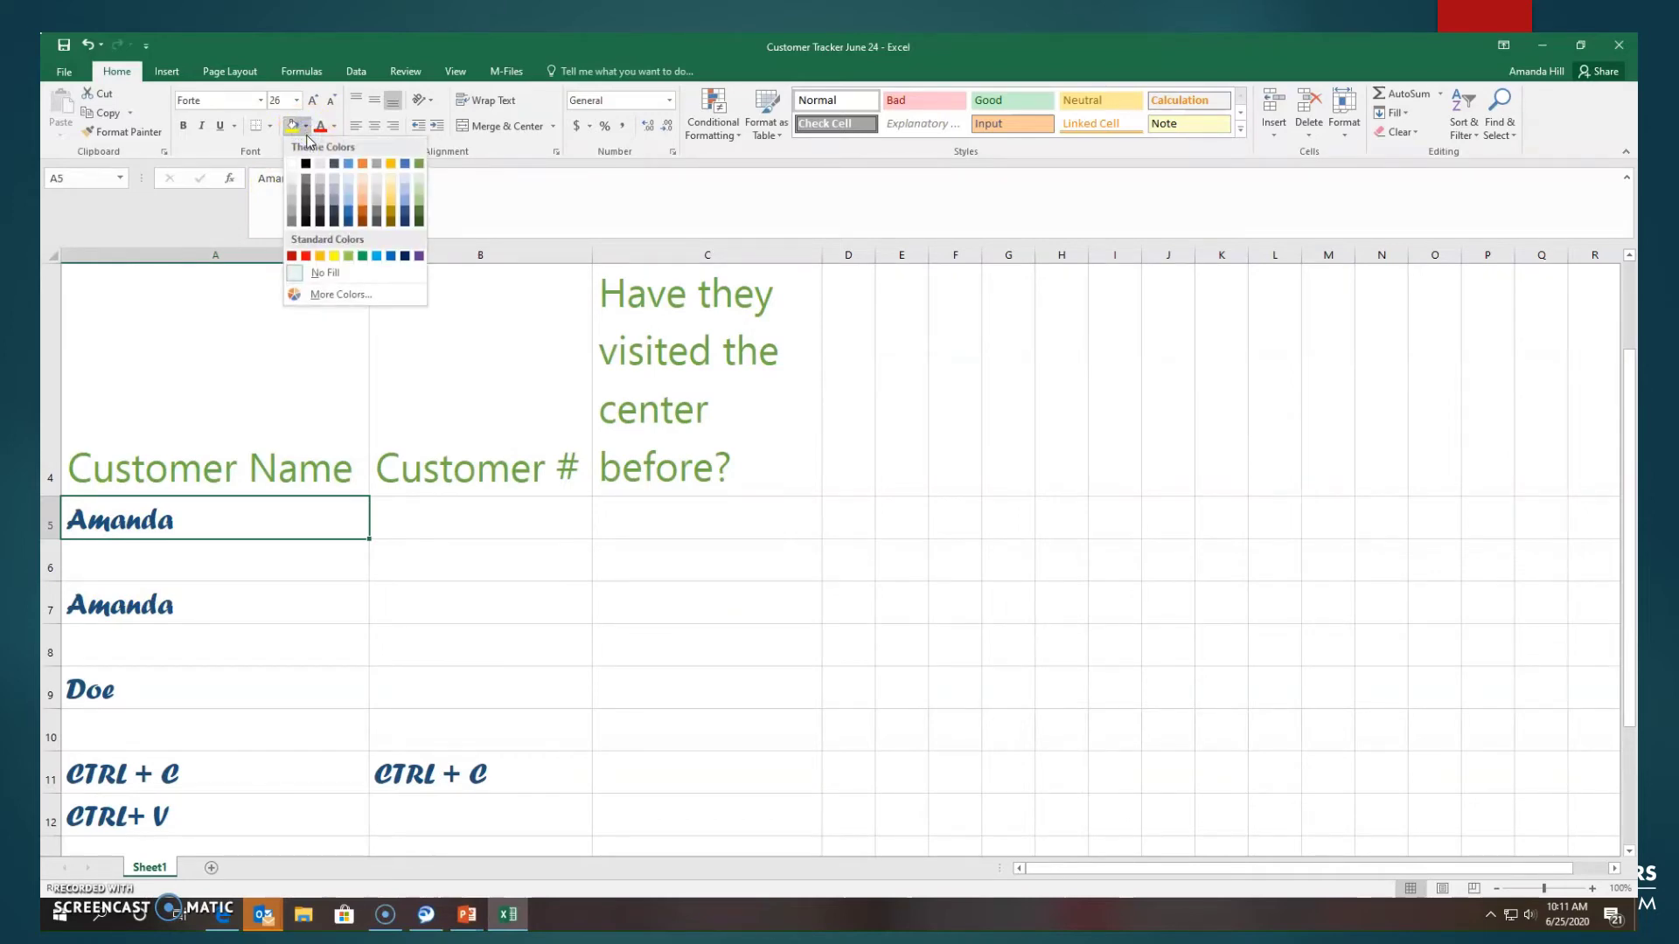
left_click(350, 167)
- Apply the same blue fill to the customer name cells A7 and A9
left_click(223, 558)
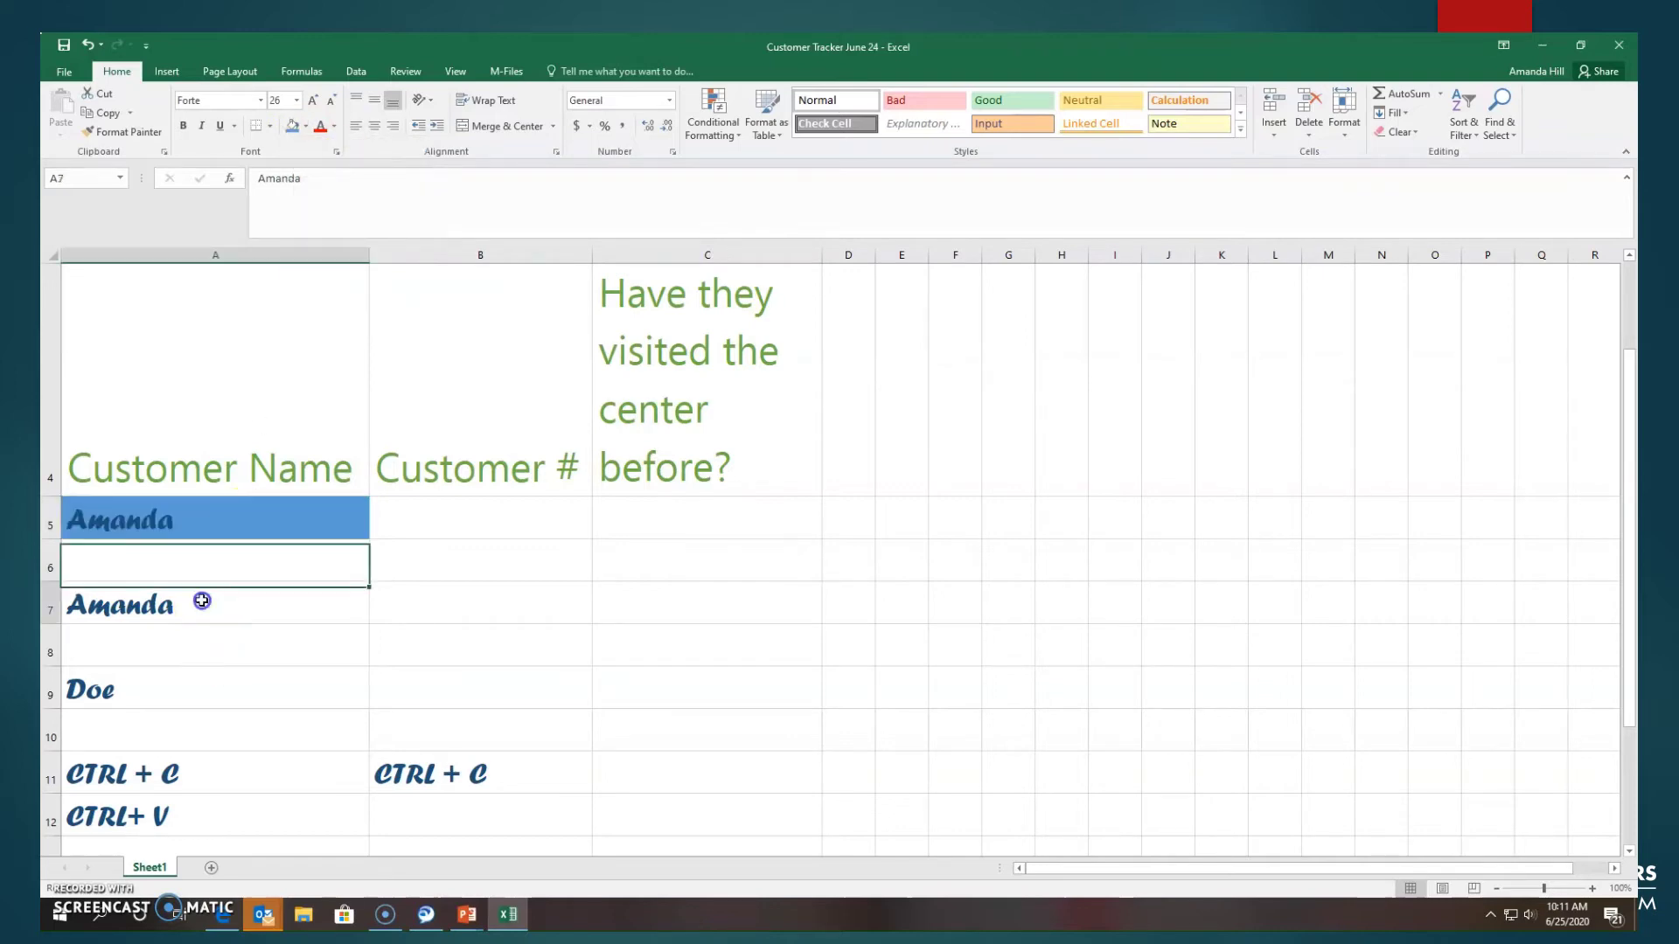
left_click(202, 600)
left_click(305, 126)
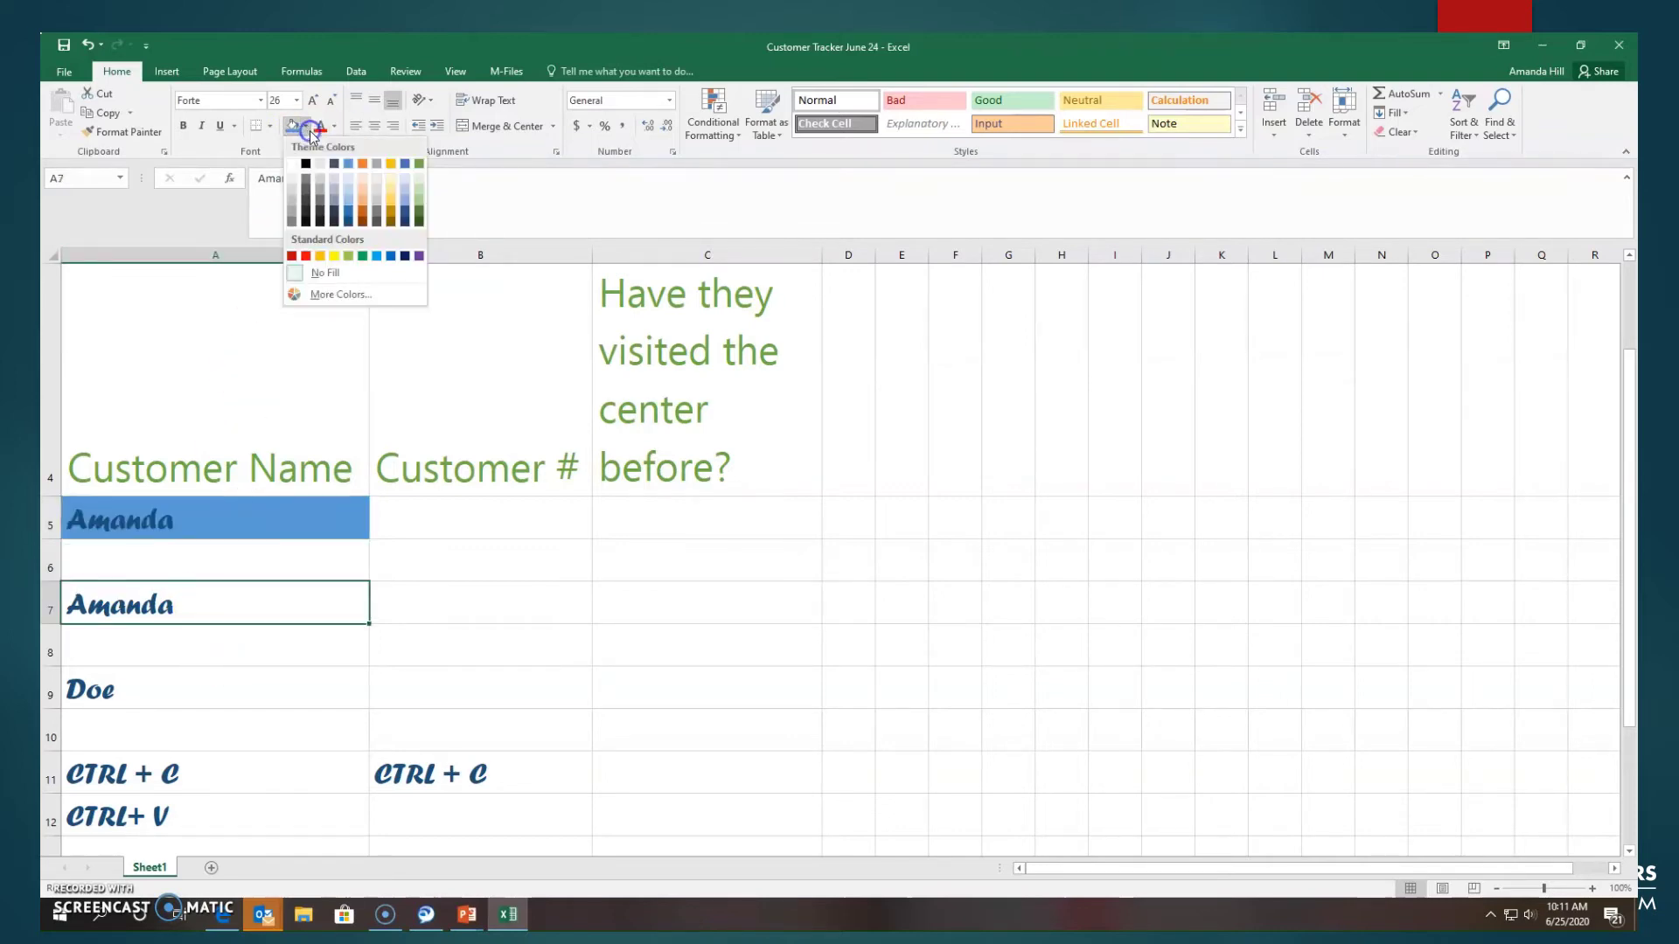
left_click(349, 167)
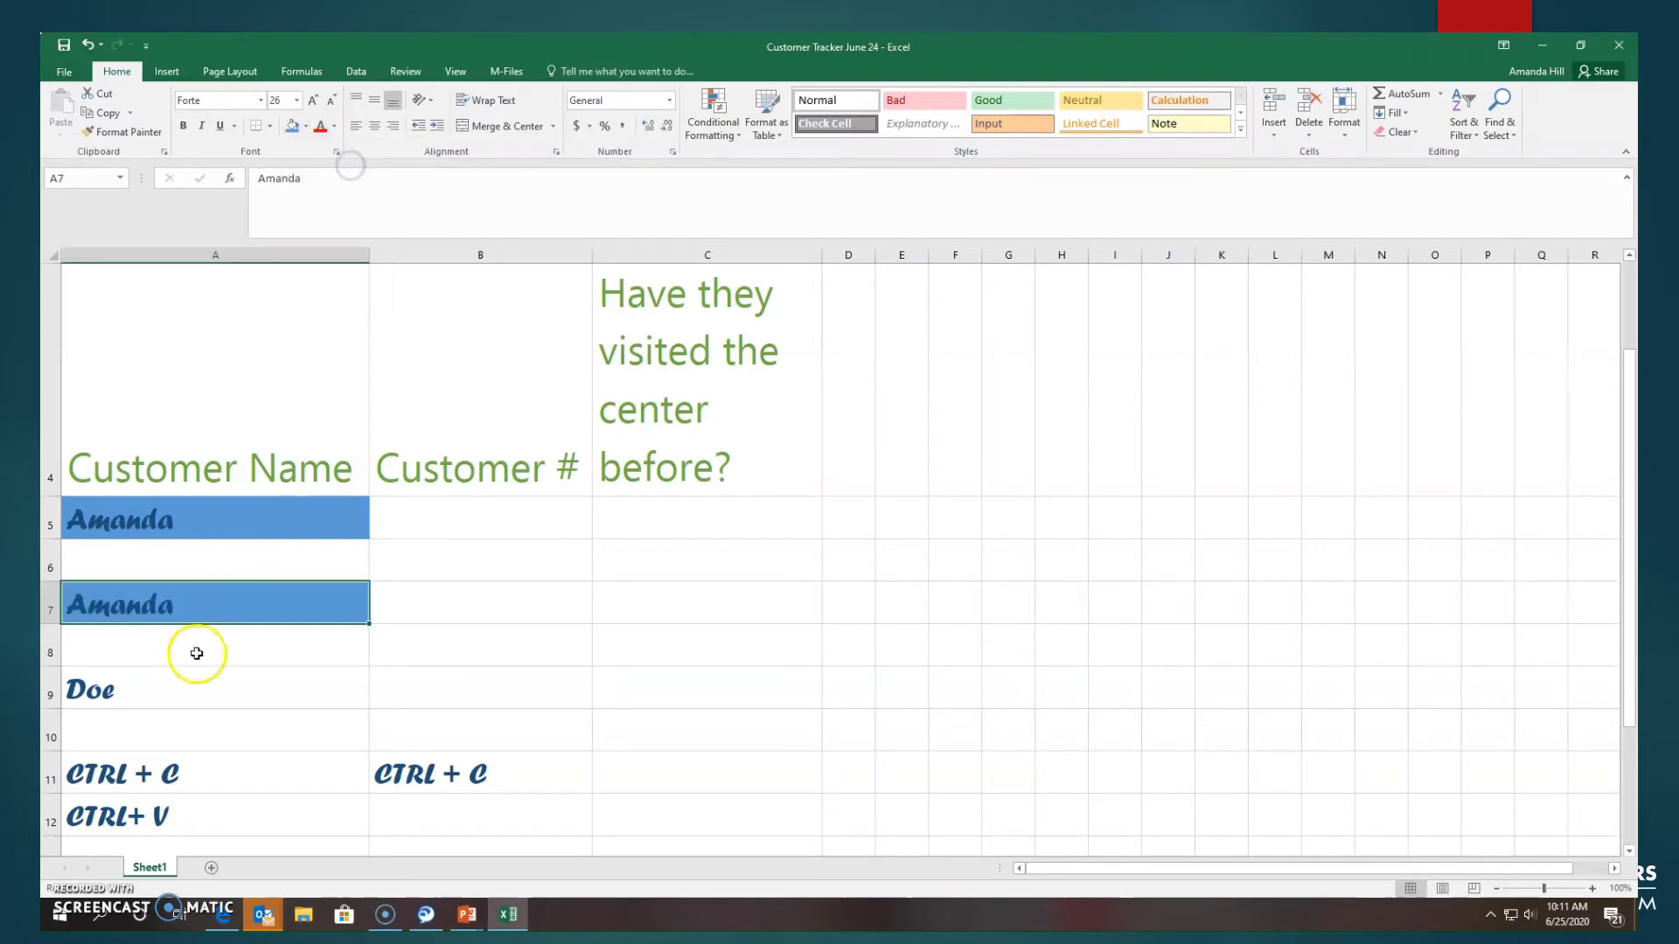
left_click(181, 690)
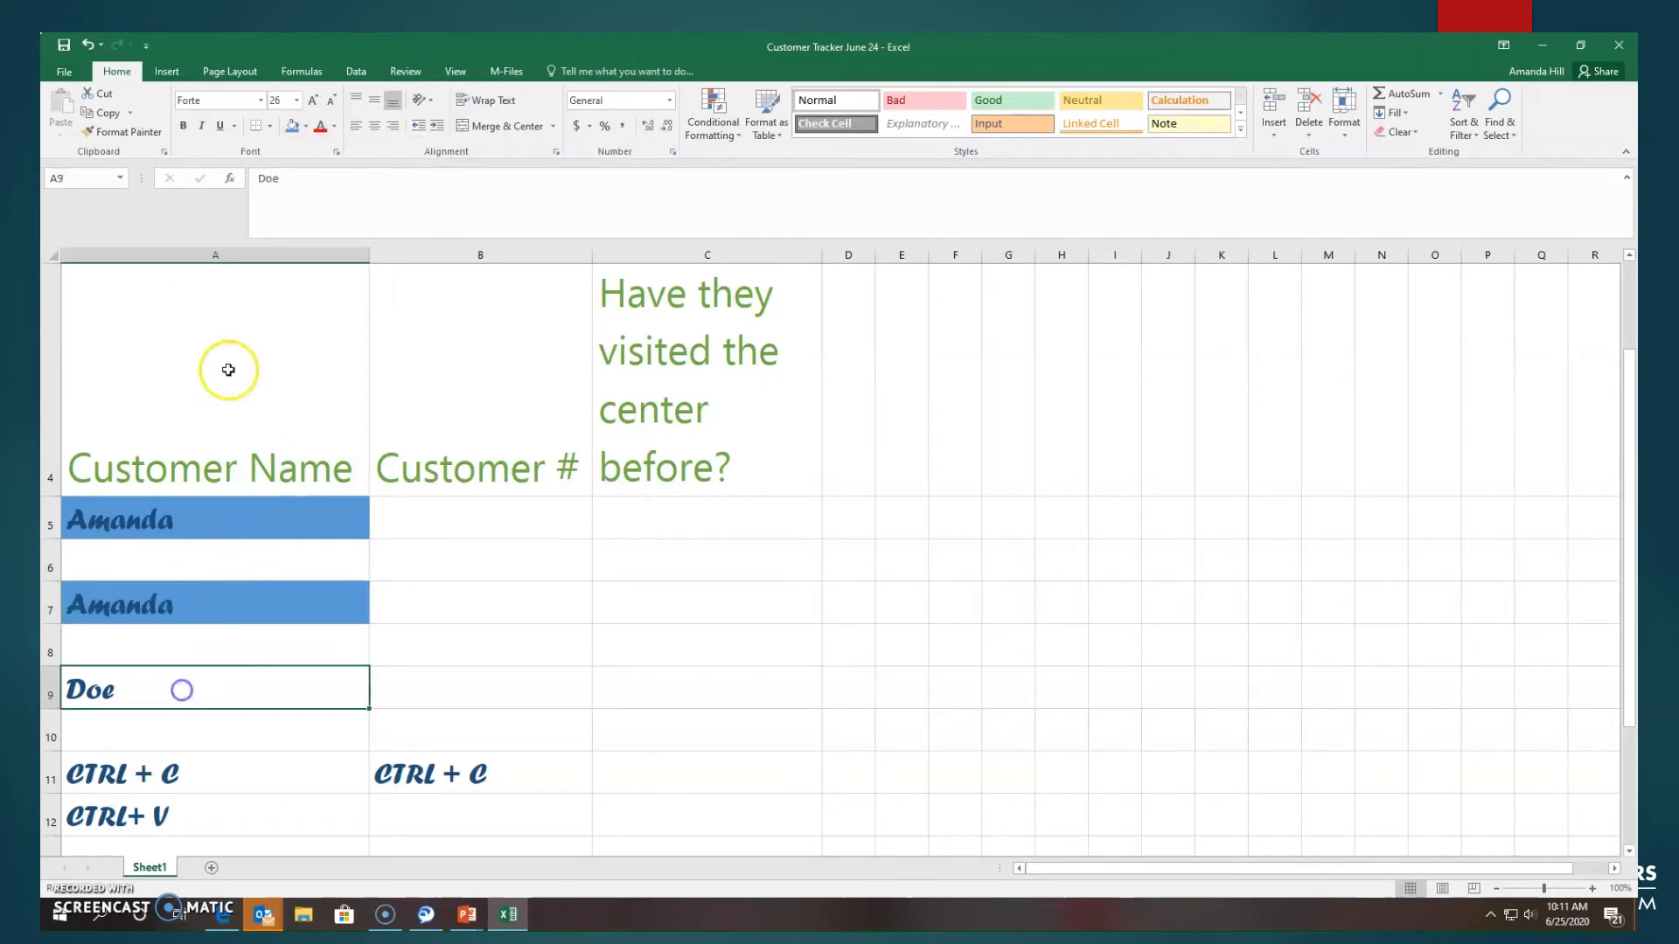
left_click(292, 126)
- Fill the alternating empty cells A6, A8 and A10 in the Customer Name column with the light gray theme color
left_click(193, 567)
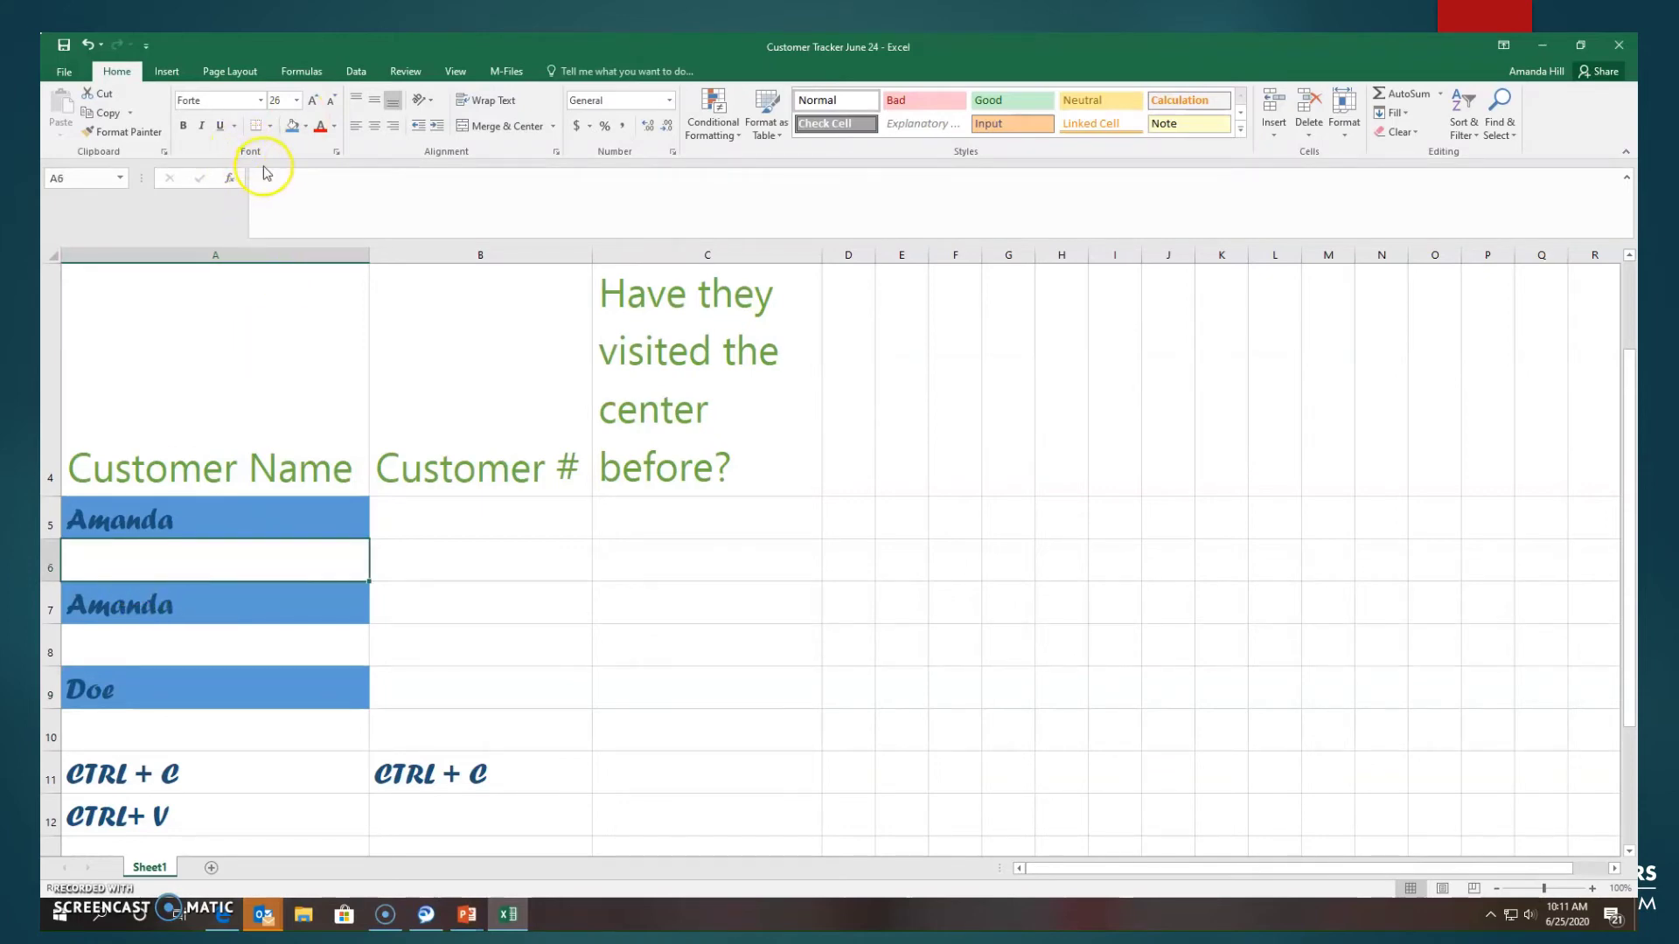
left_click(306, 127)
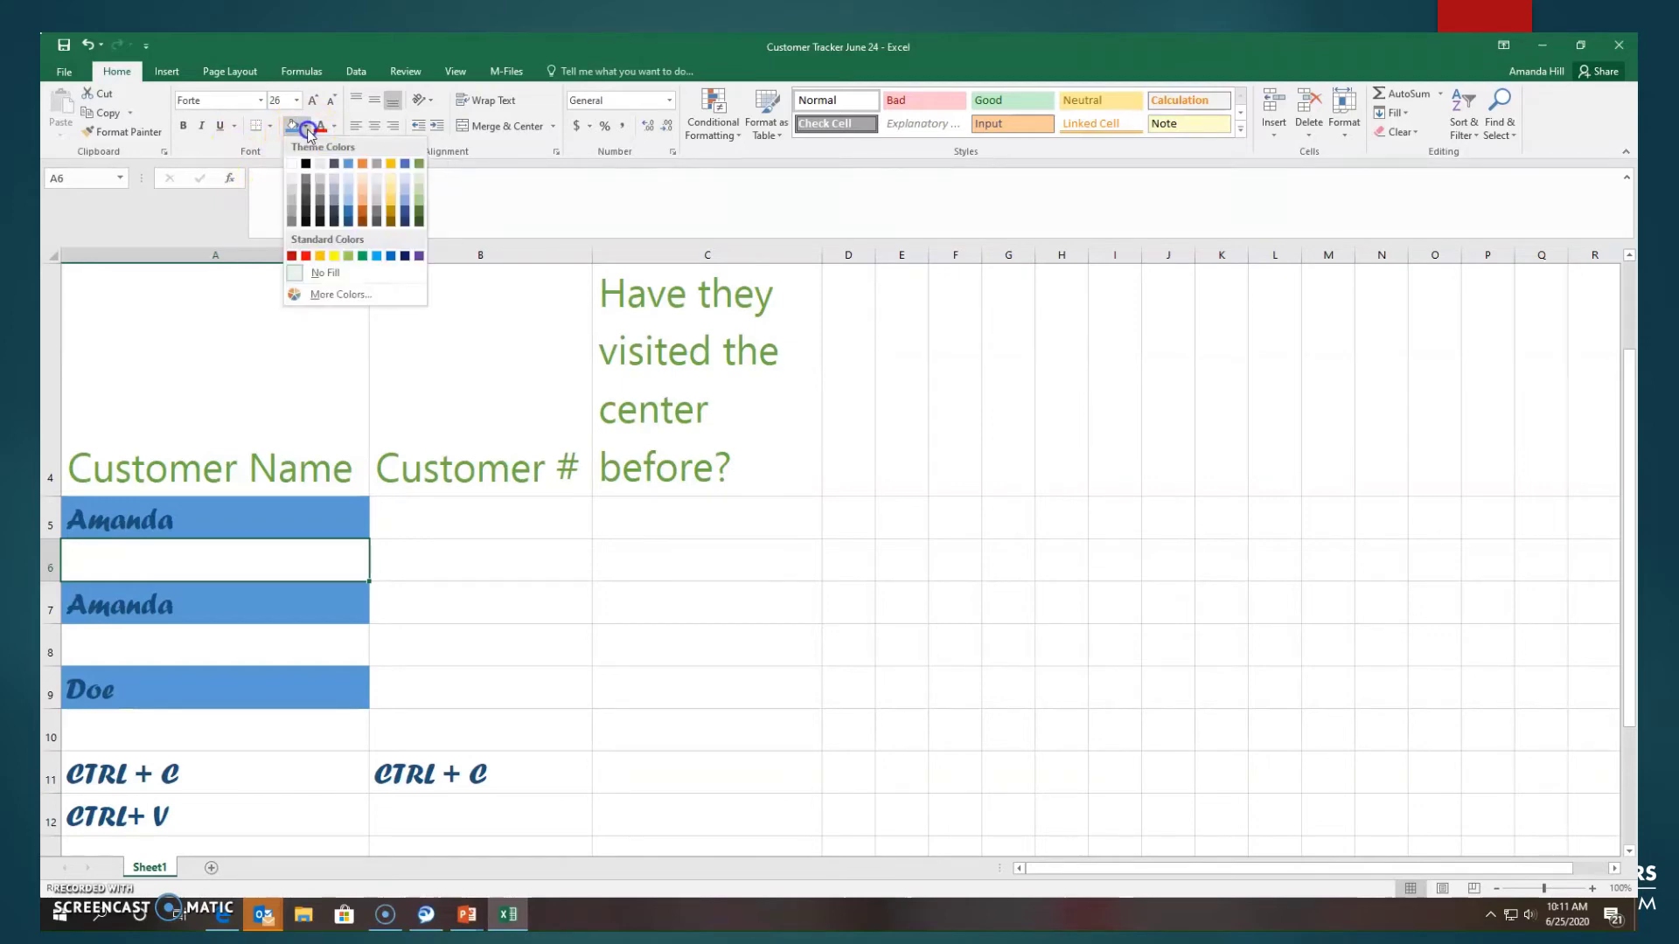
left_click(320, 178)
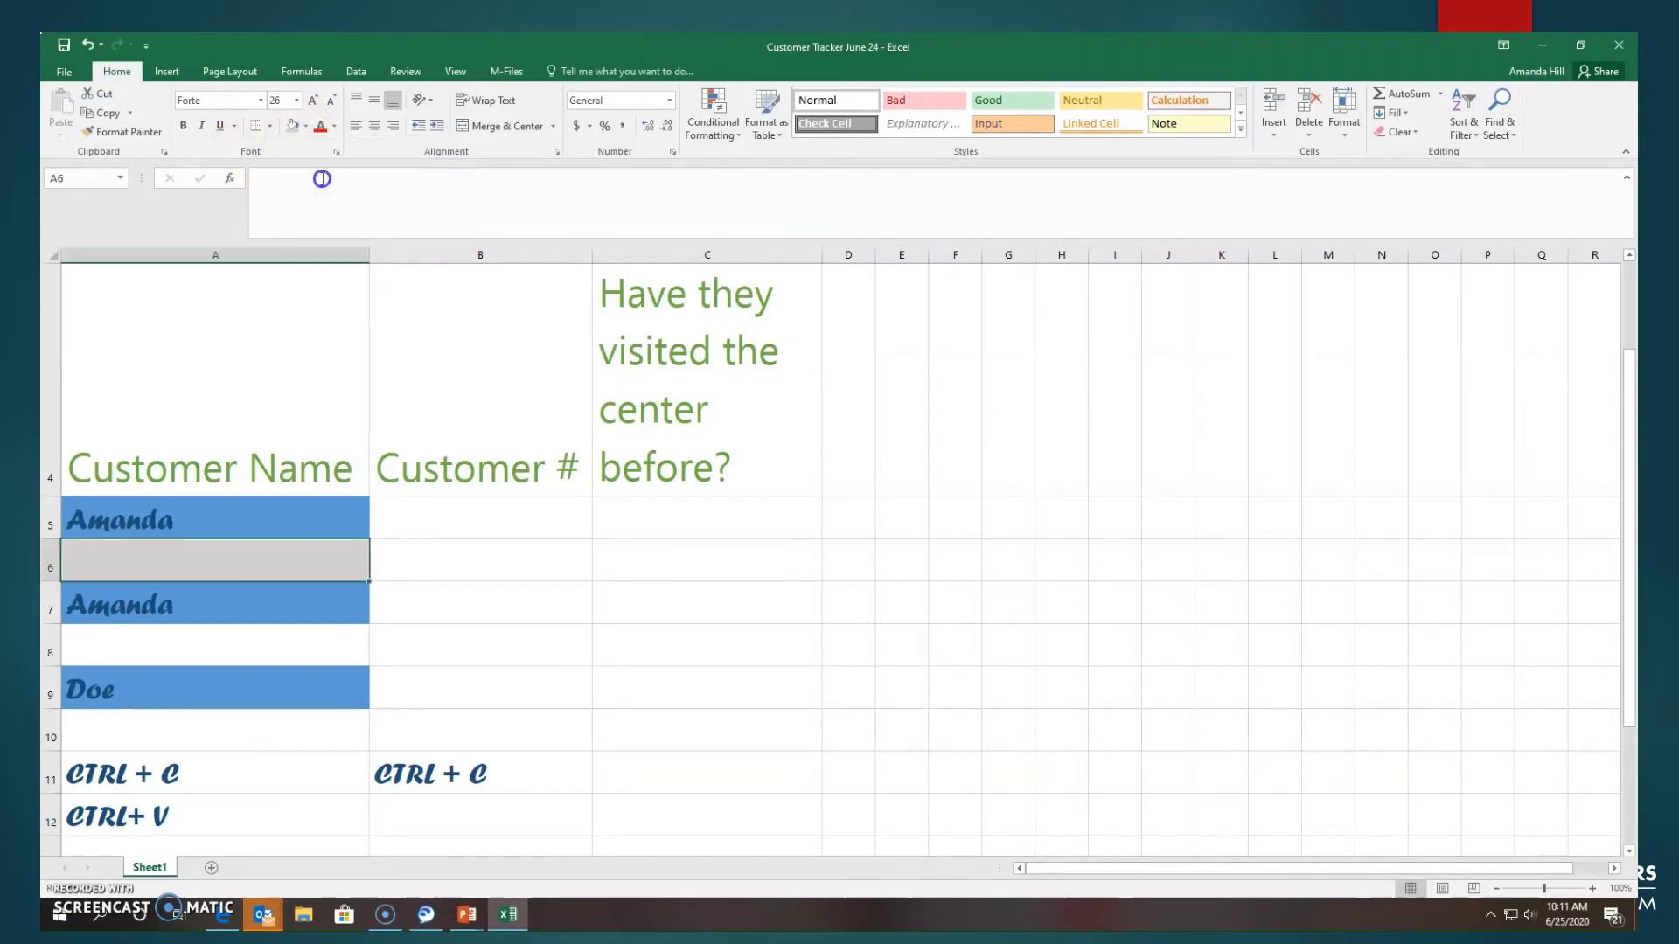
left_click(257, 654)
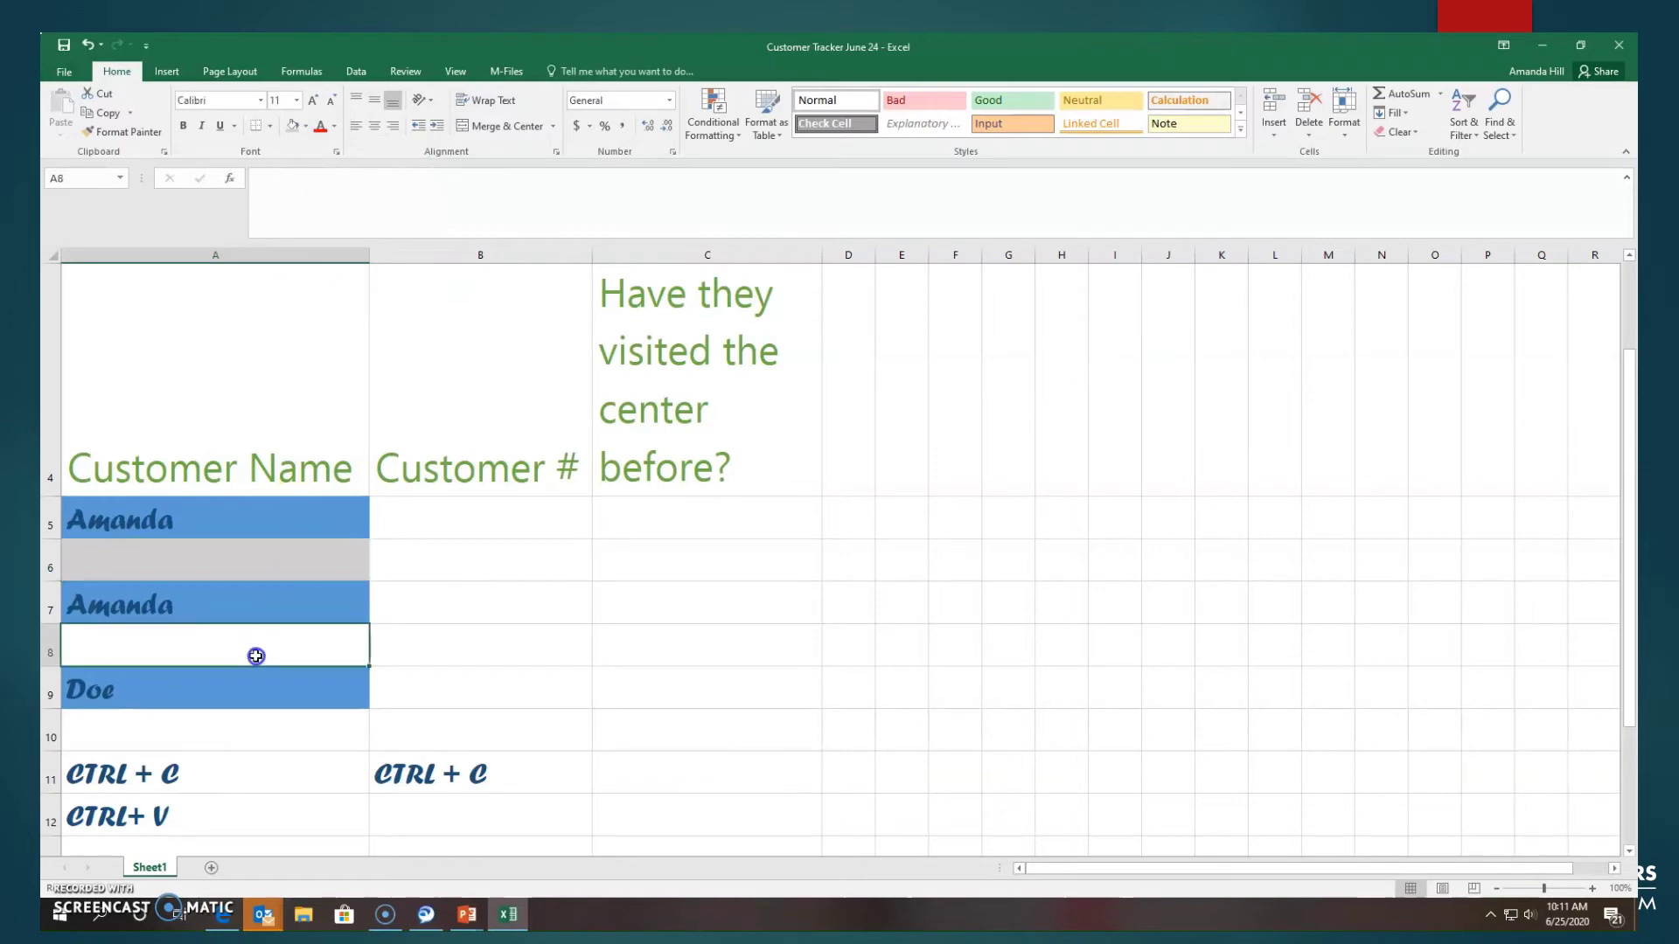
left_click(305, 127)
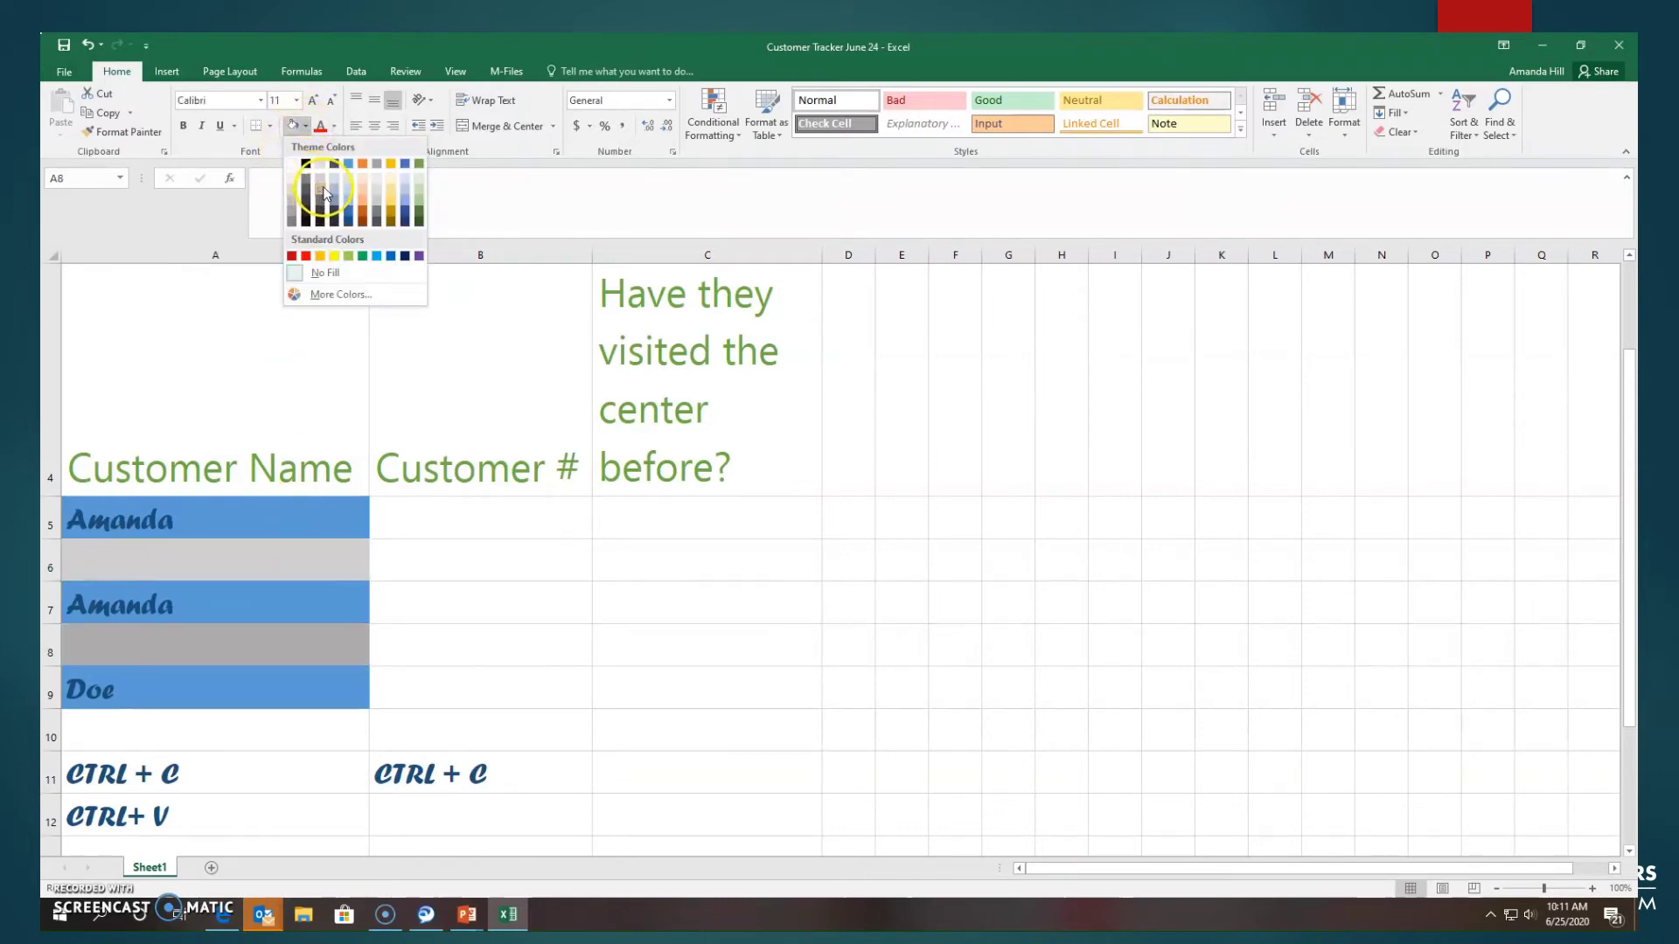
left_click(323, 188)
left_click(307, 697)
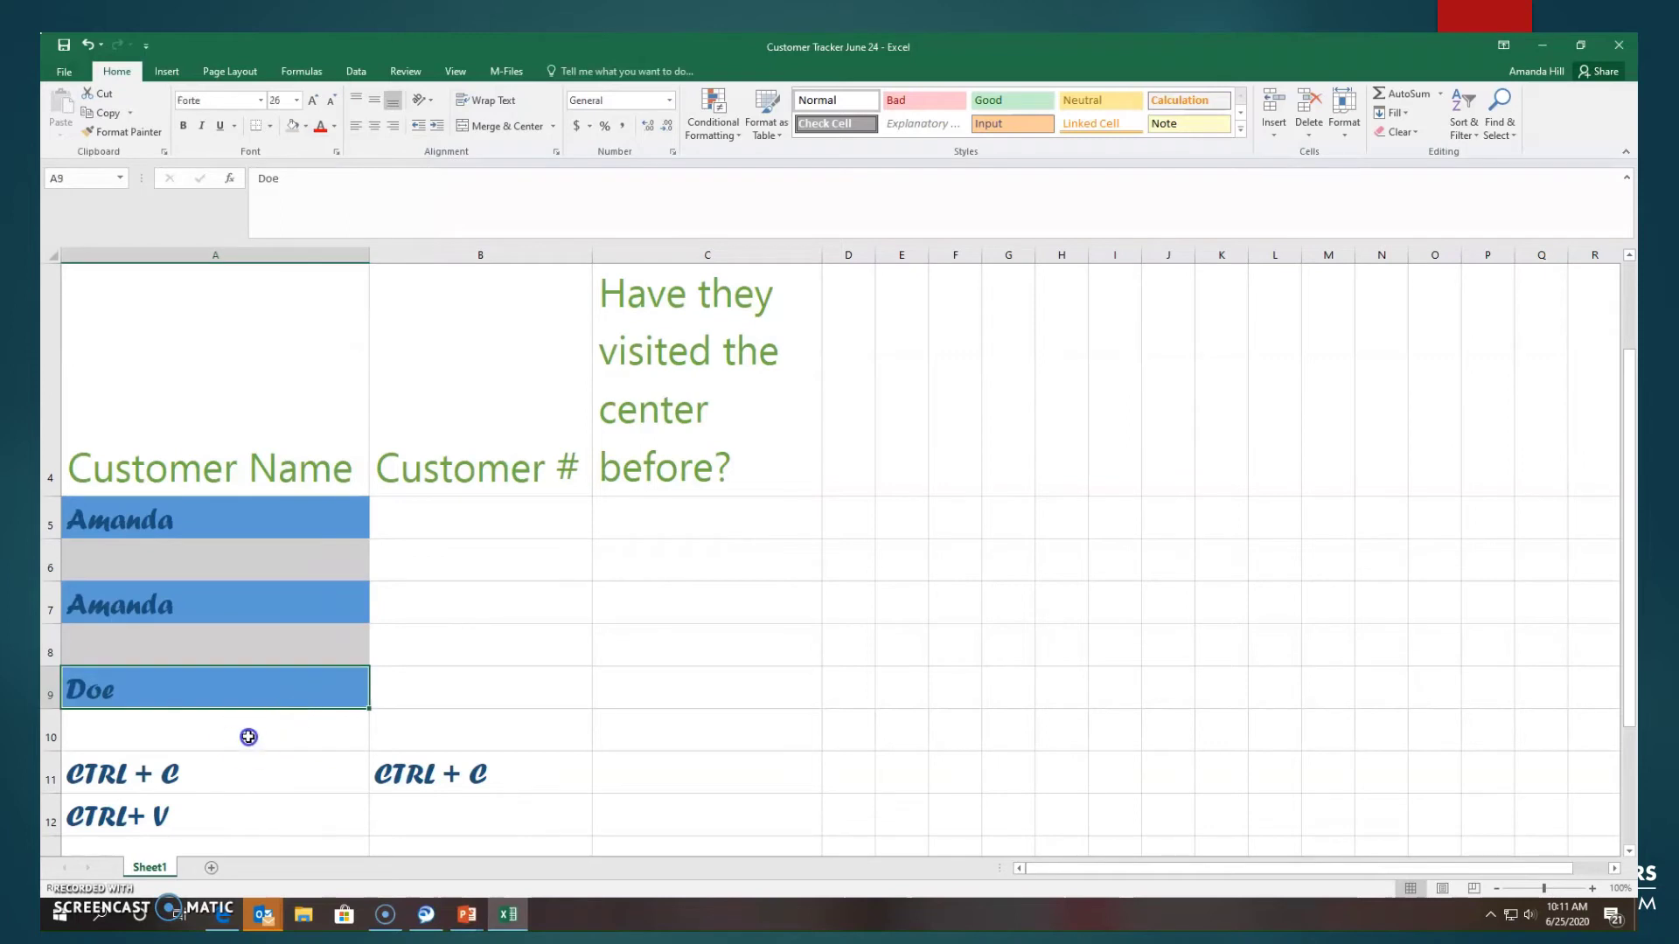
left_click(247, 735)
left_click(305, 126)
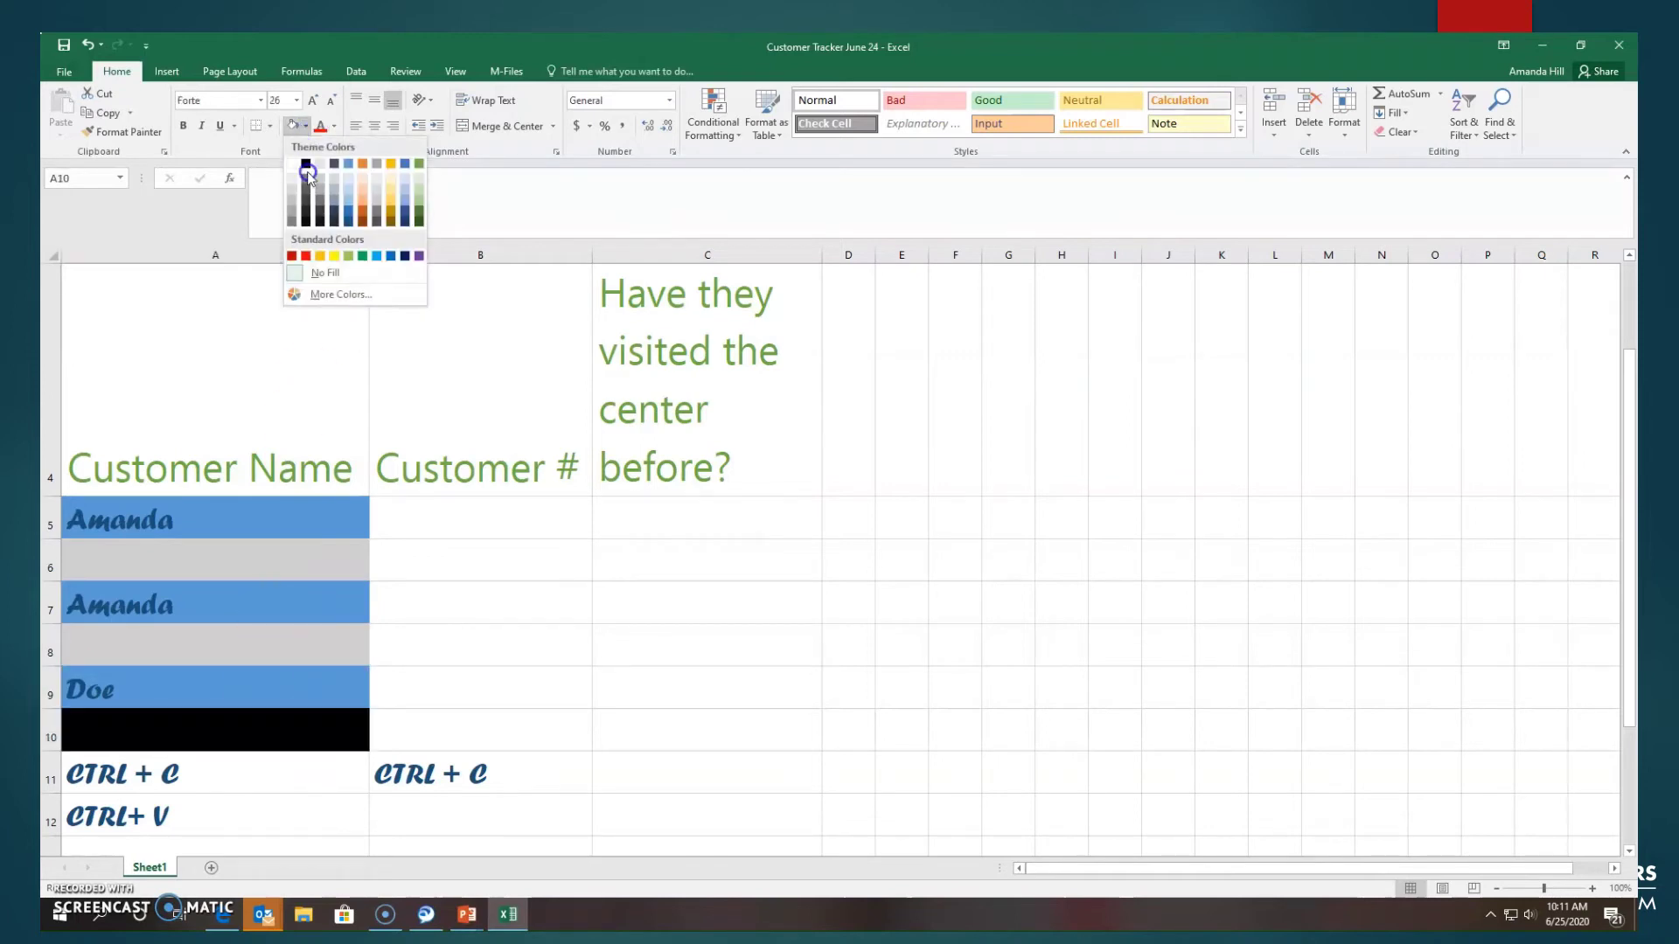
left_click(321, 180)
left_click(464, 674)
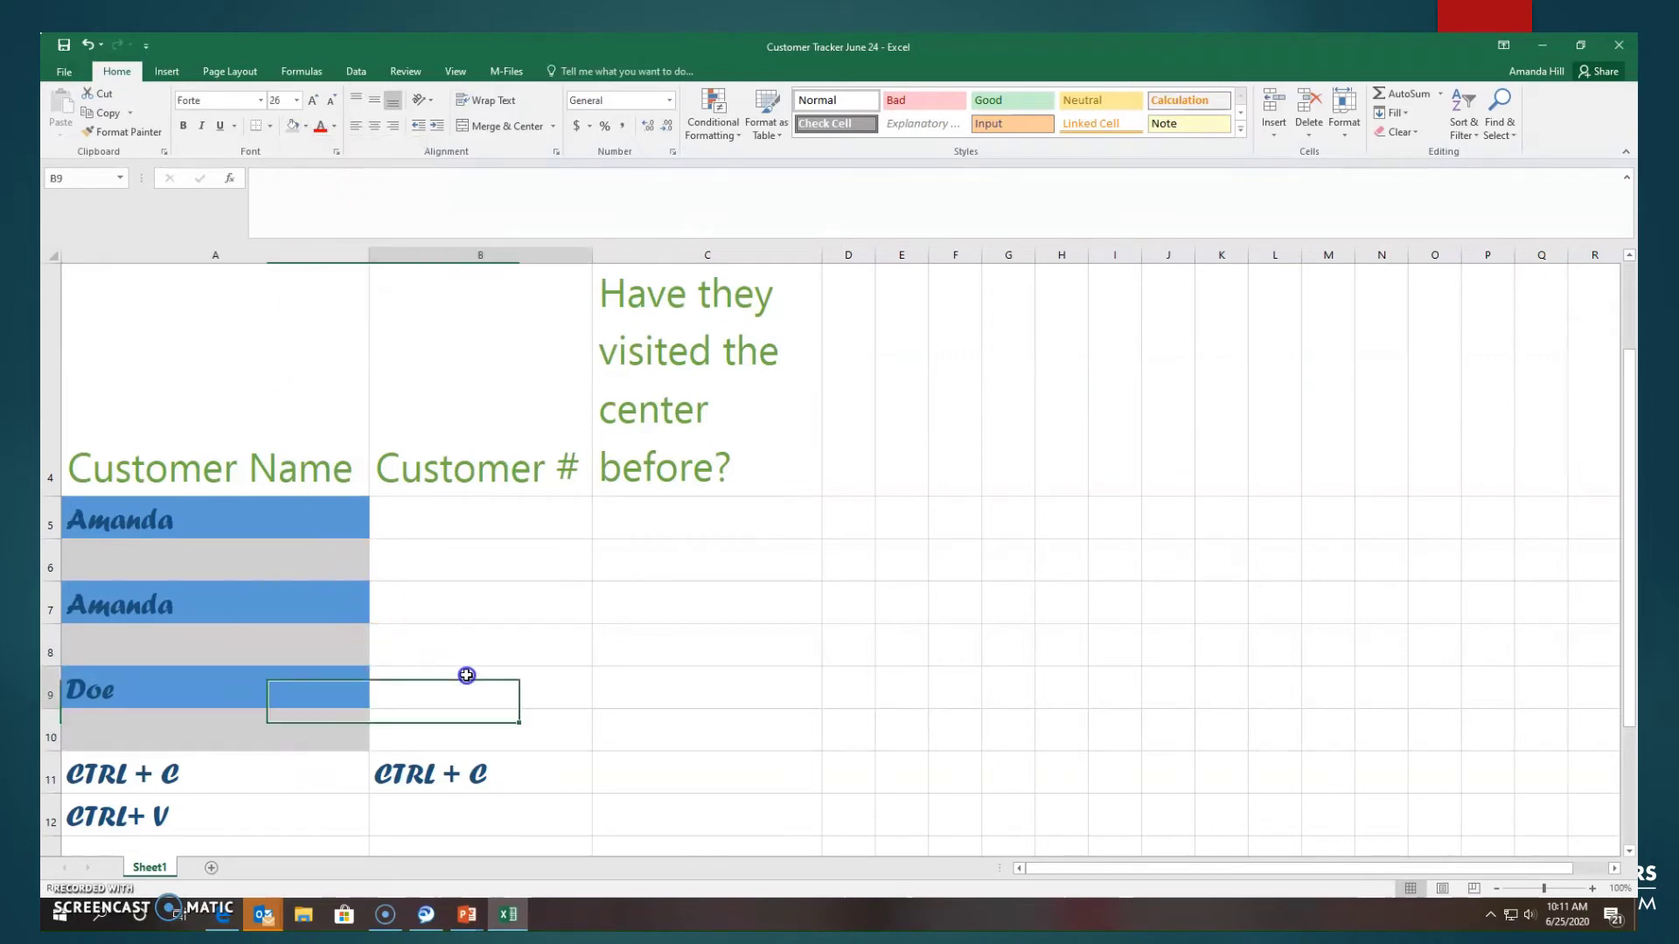
- Enter a customer's first name in A6 and another customer's first name in A8
left_click(132, 546)
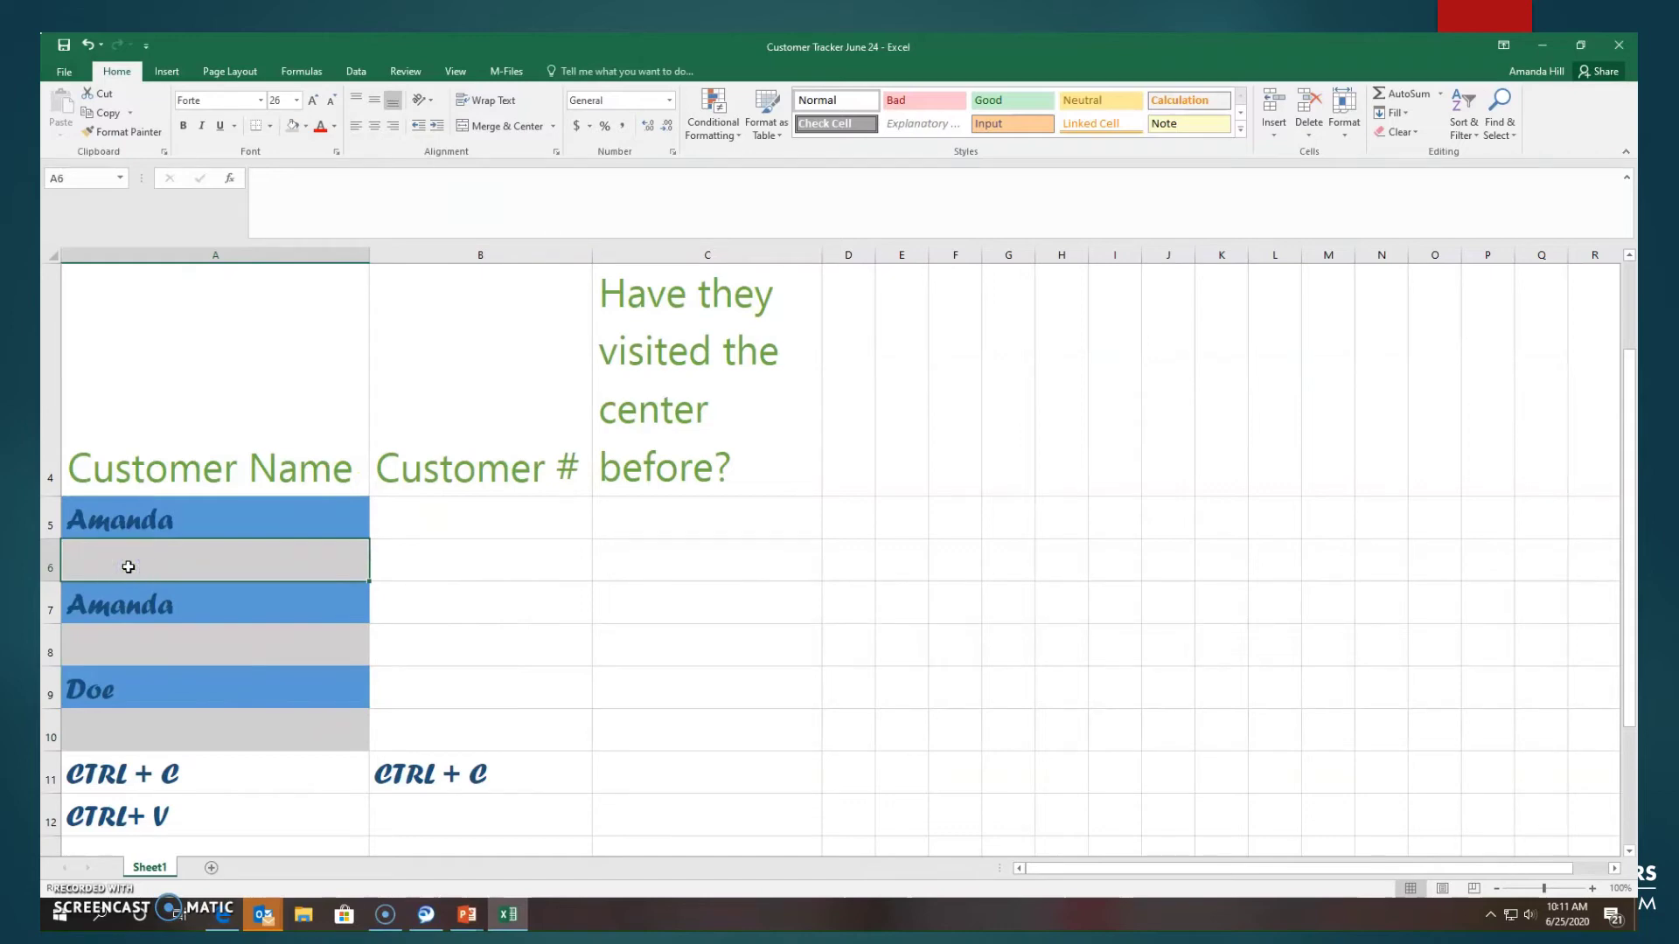
type("Jane")
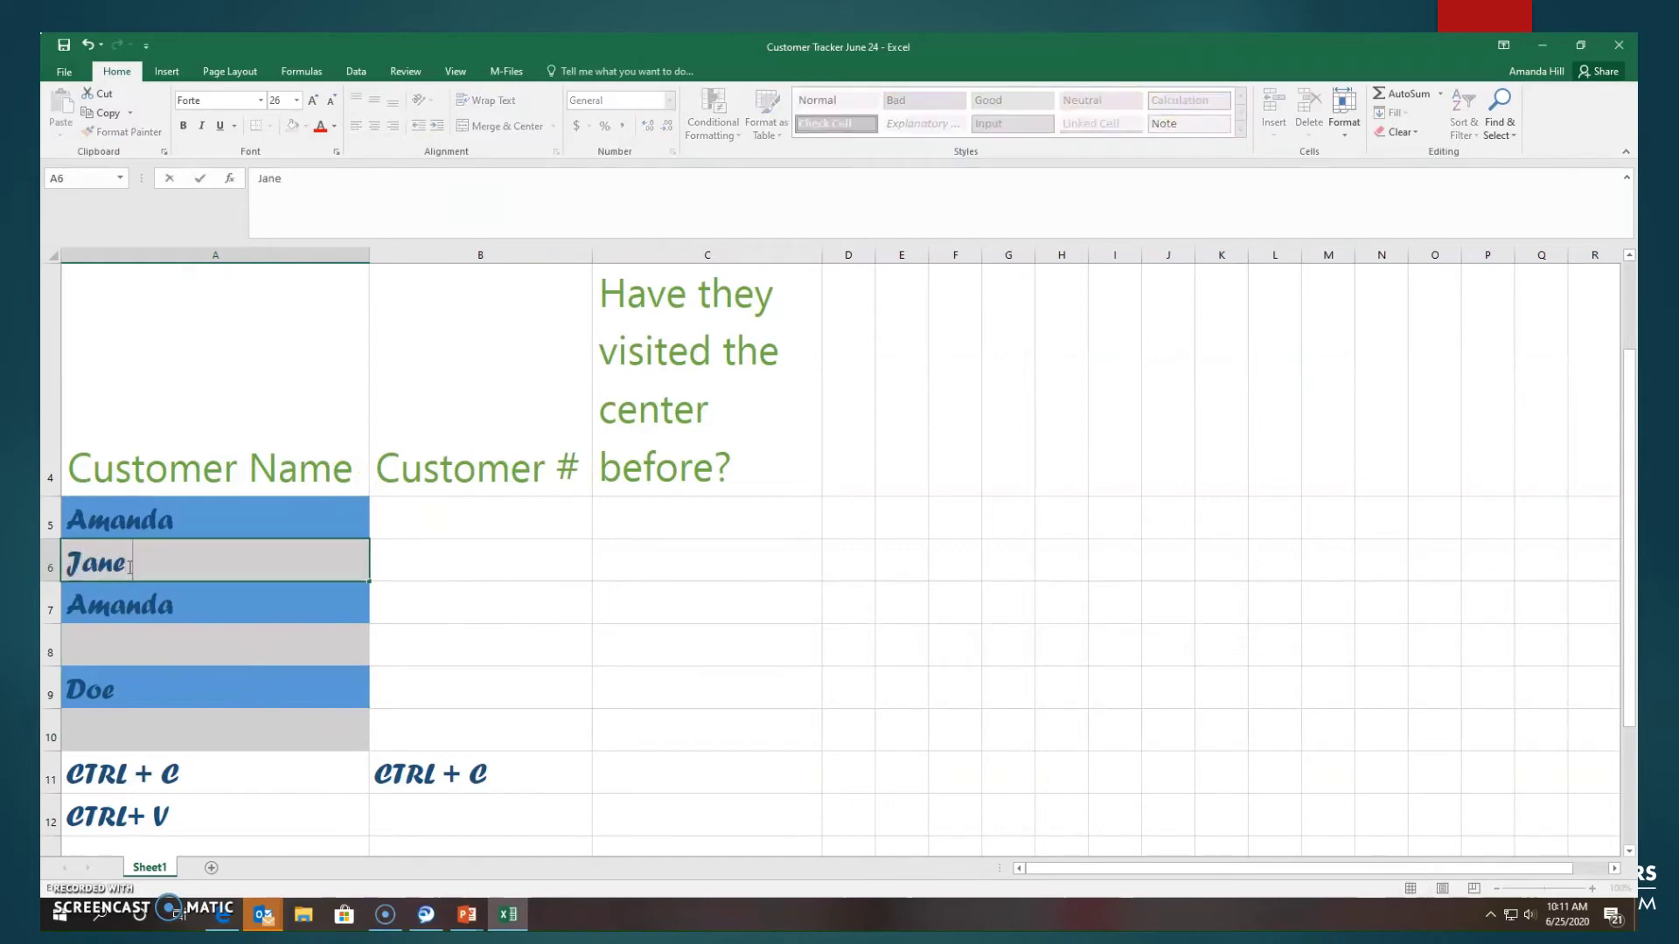
left_click(124, 647)
type("Tom")
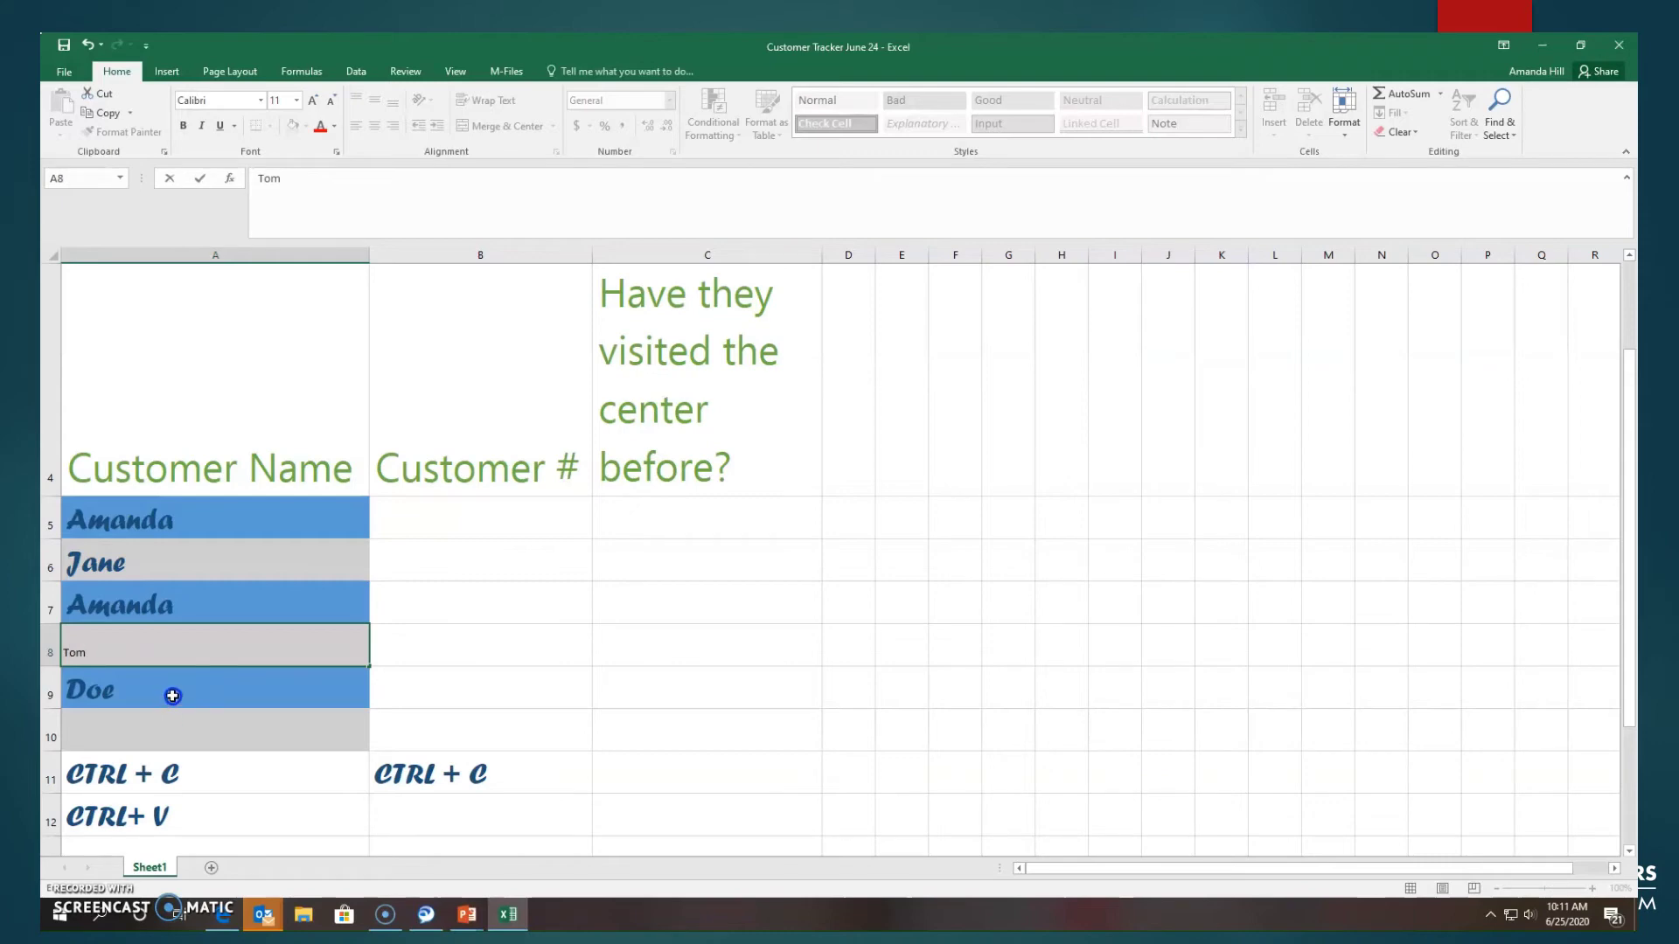
- Try copying the formatting of the blue name cell A7 onto A8 with Format Painter, and undo it
left_click(160, 610)
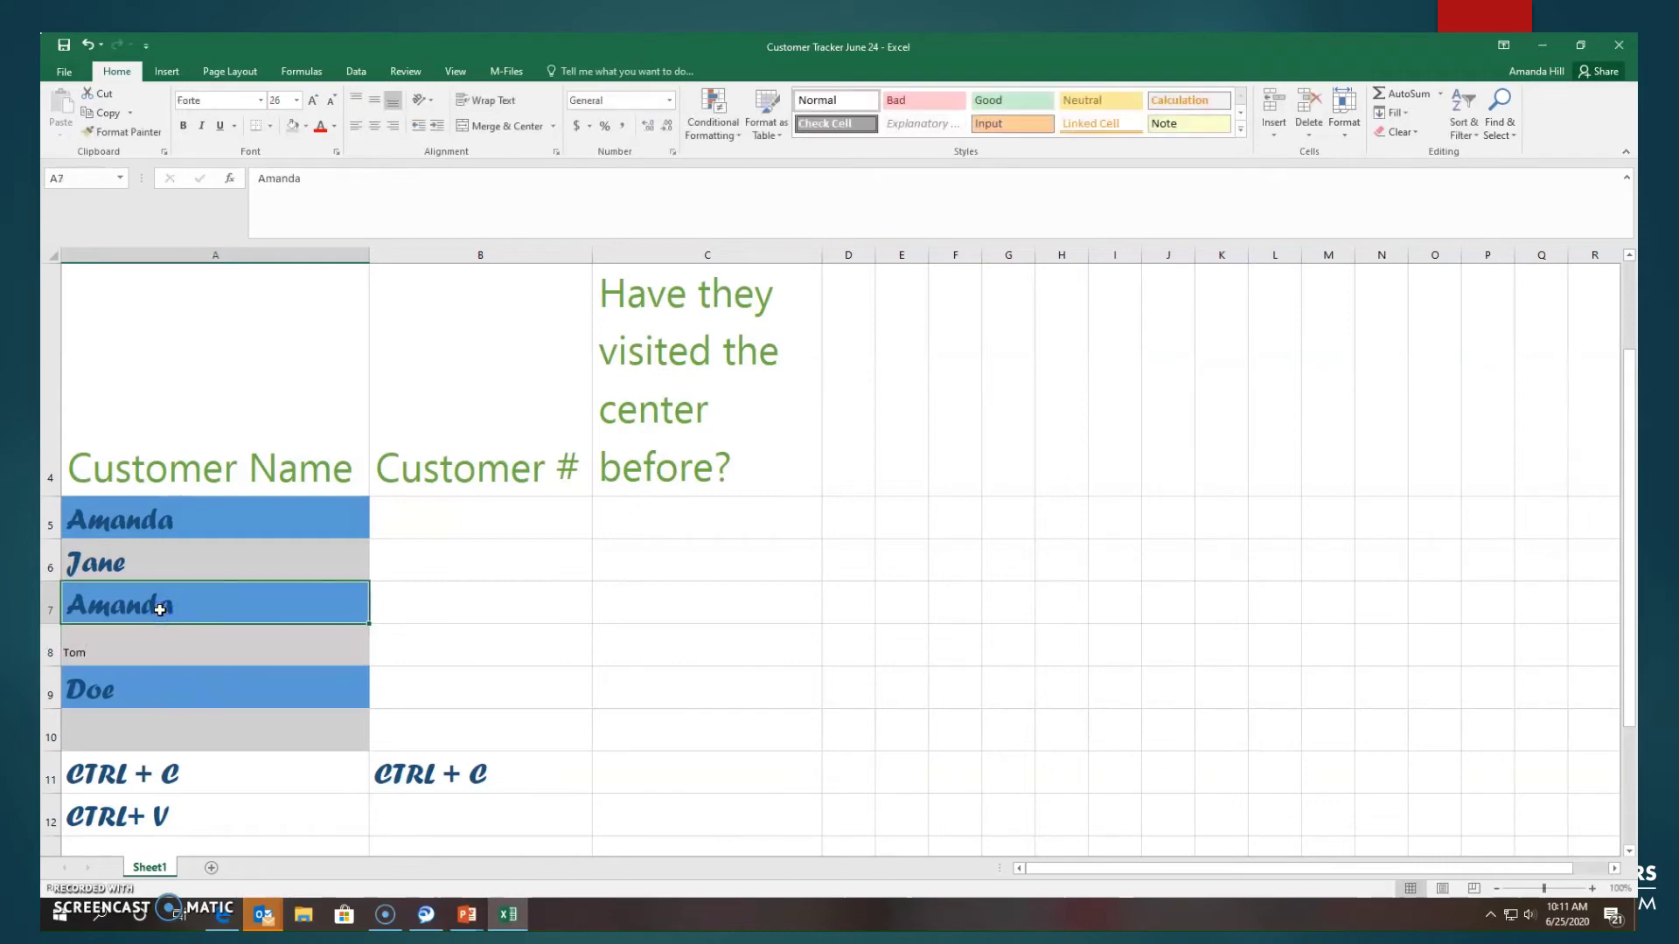
left_click(129, 131)
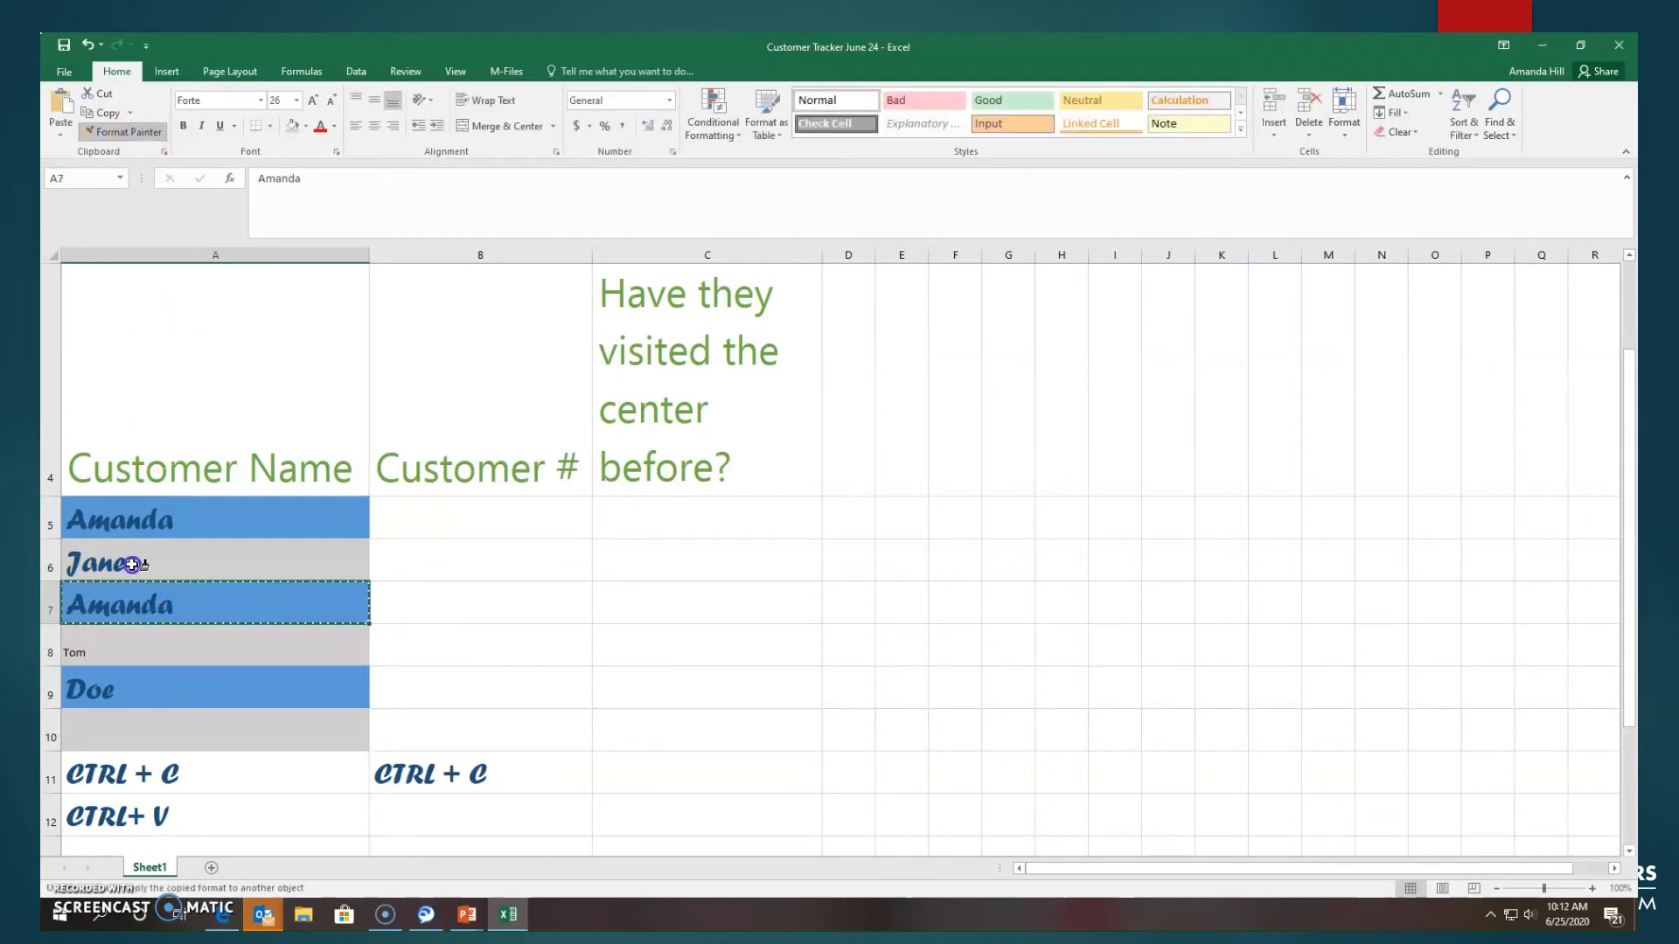
left_click(136, 651)
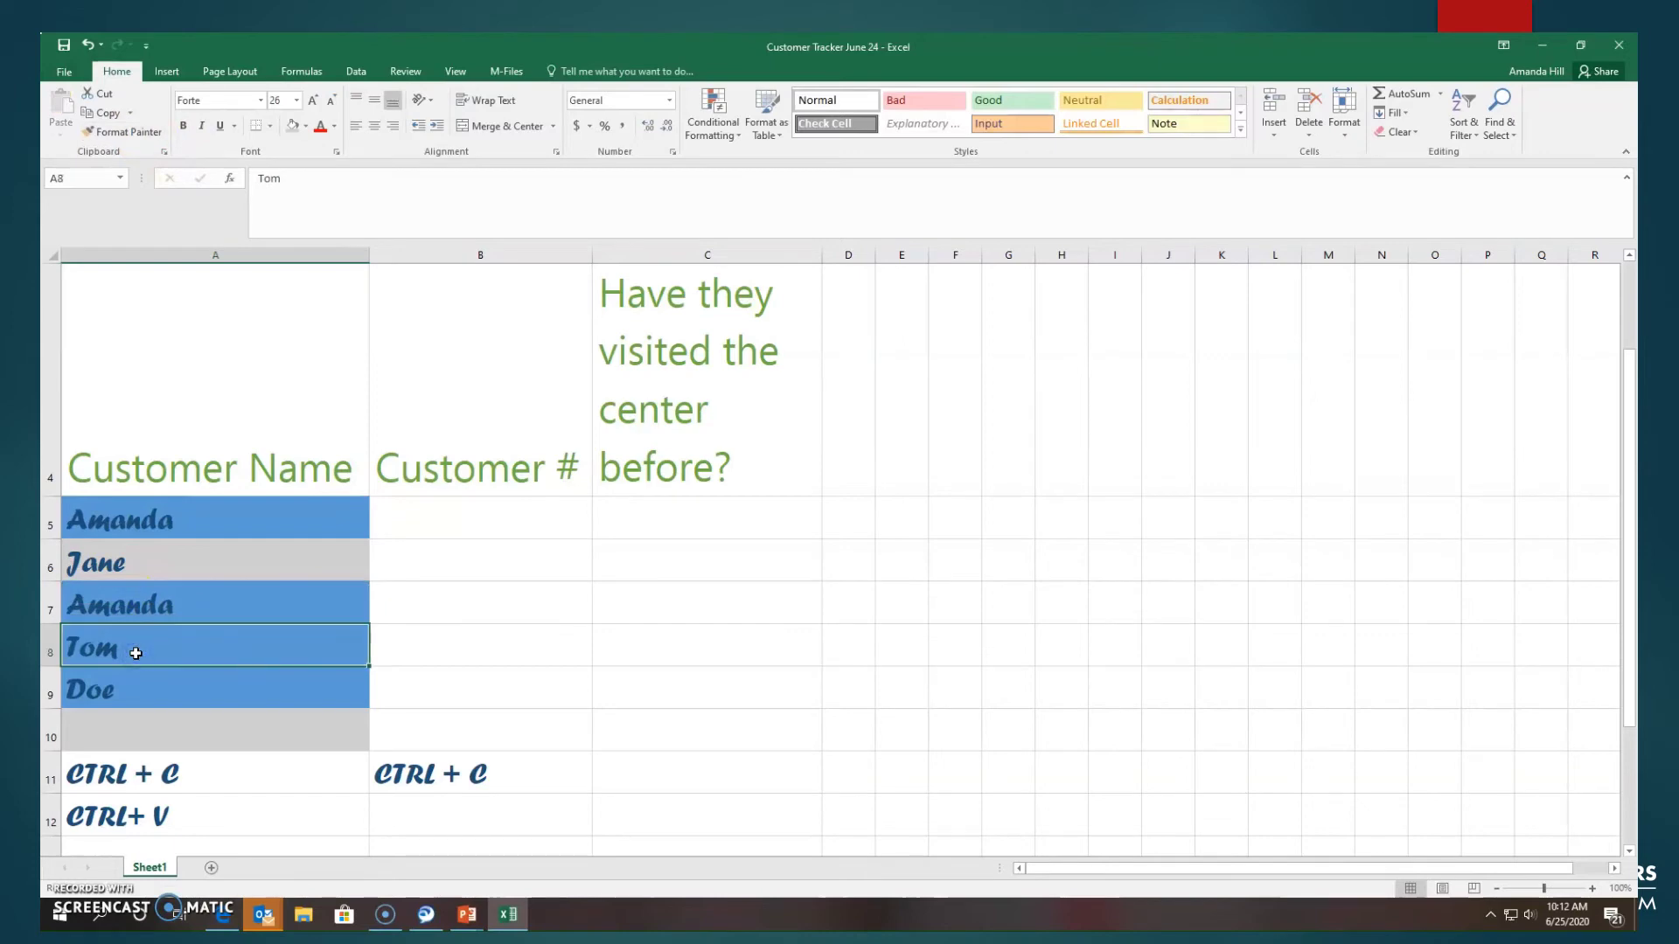
left_click(120, 612)
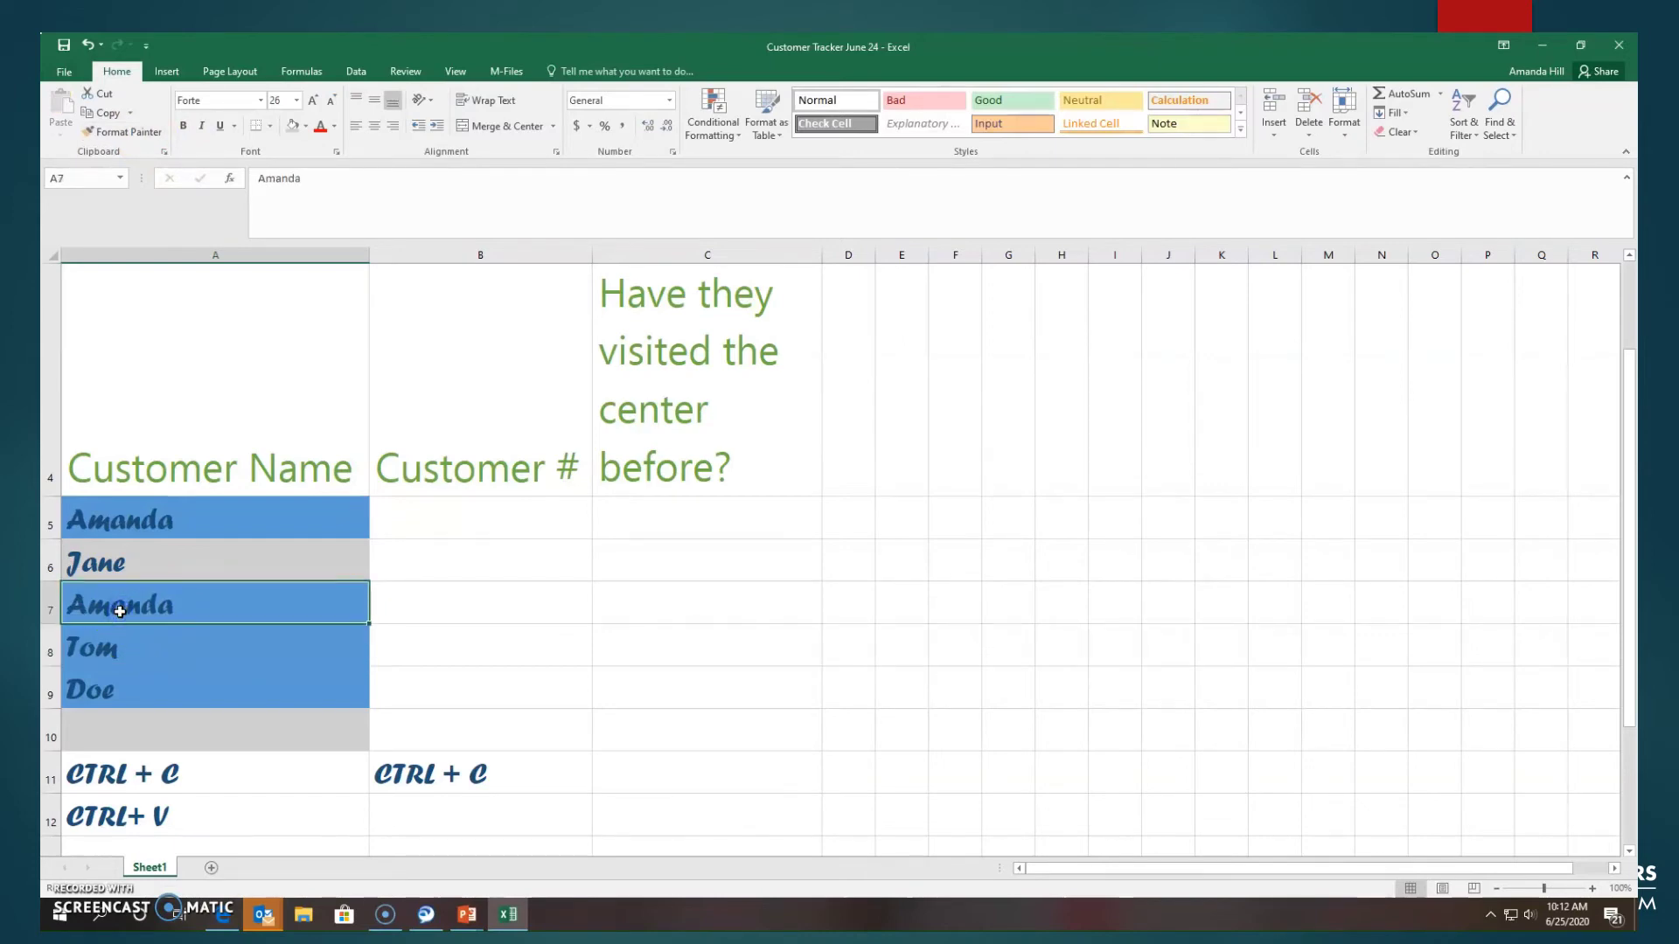
left_click(117, 648)
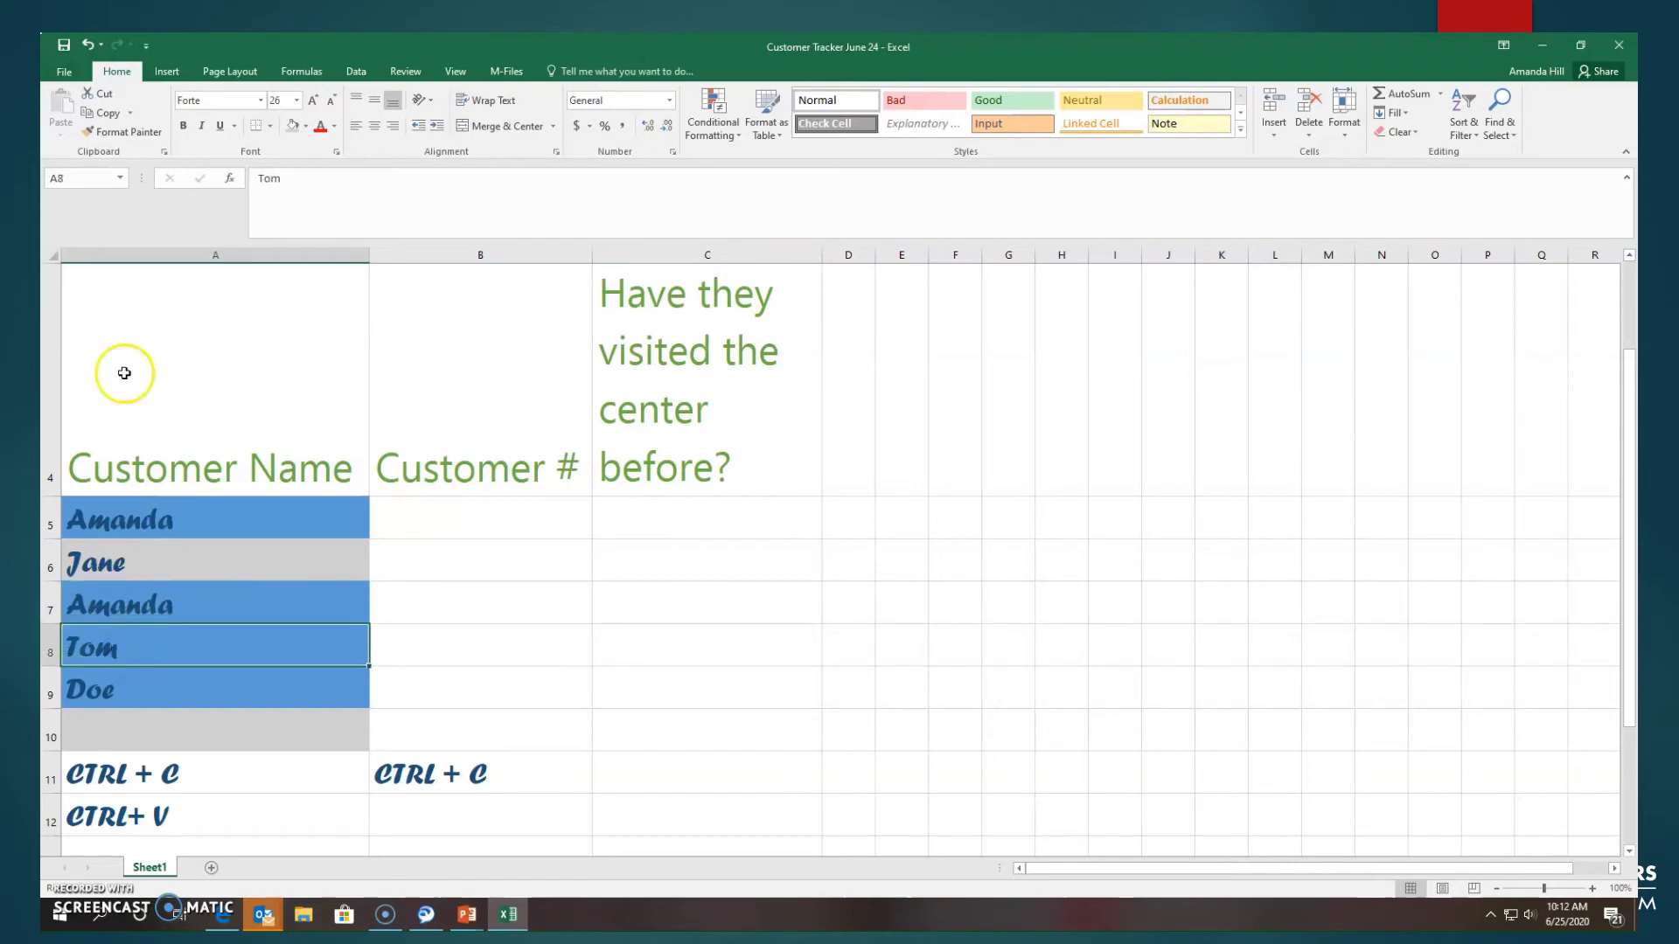
left_click(89, 43)
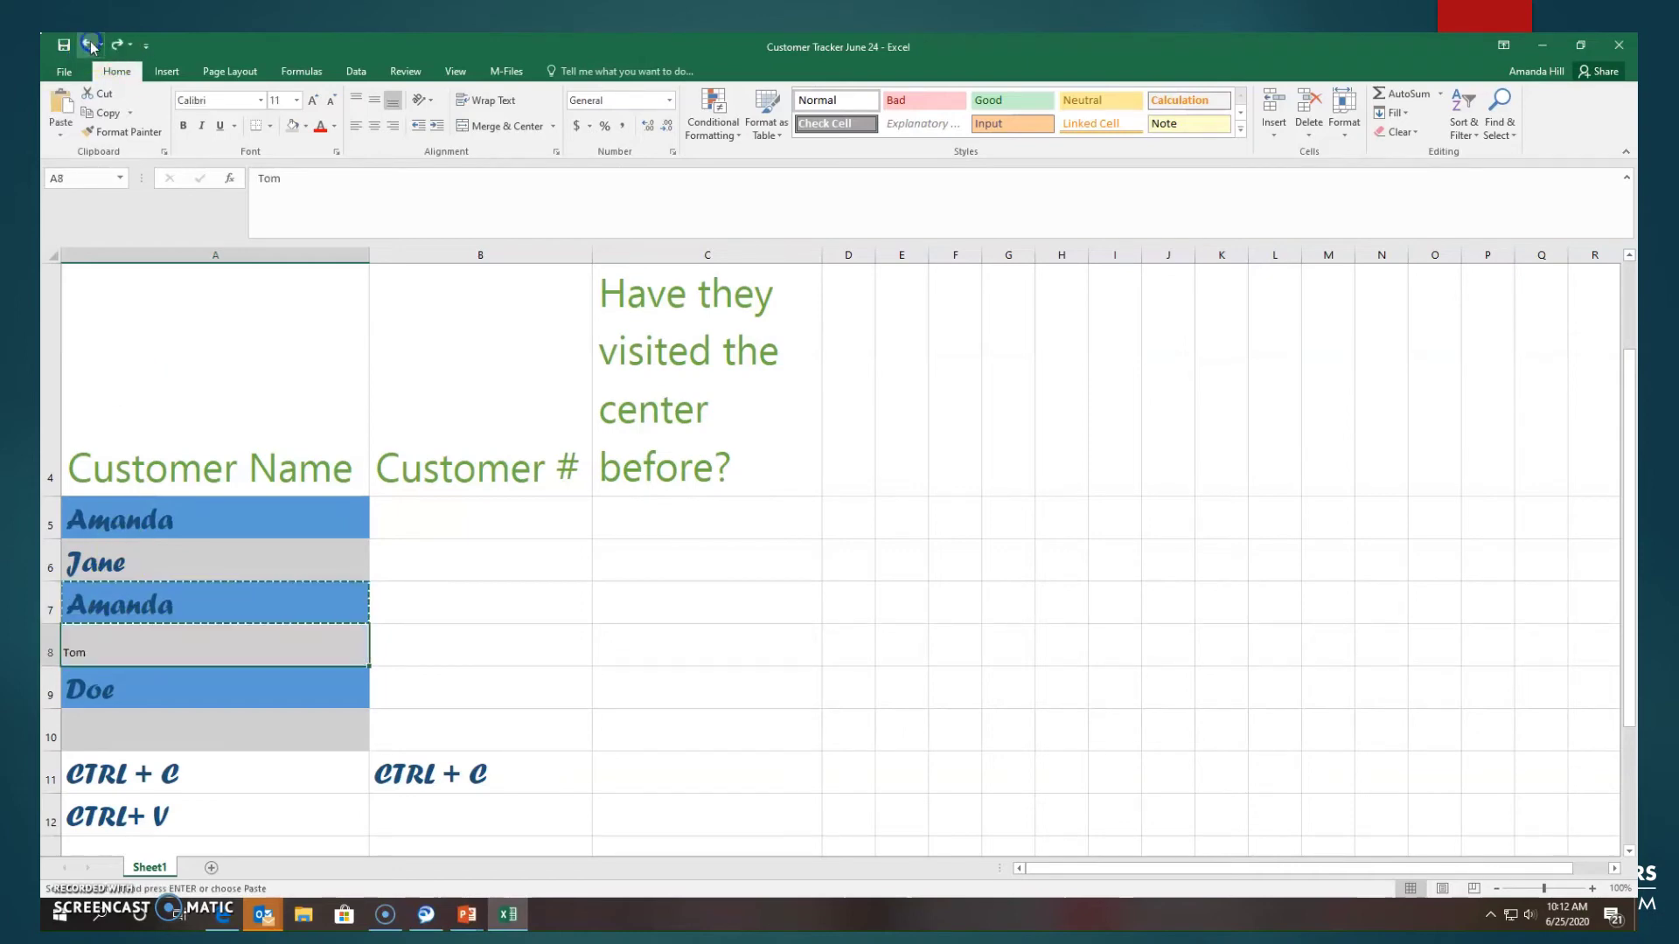
- Copy the formatting of the gray name cell A6 onto A8 with Format Painter
left_click(147, 568)
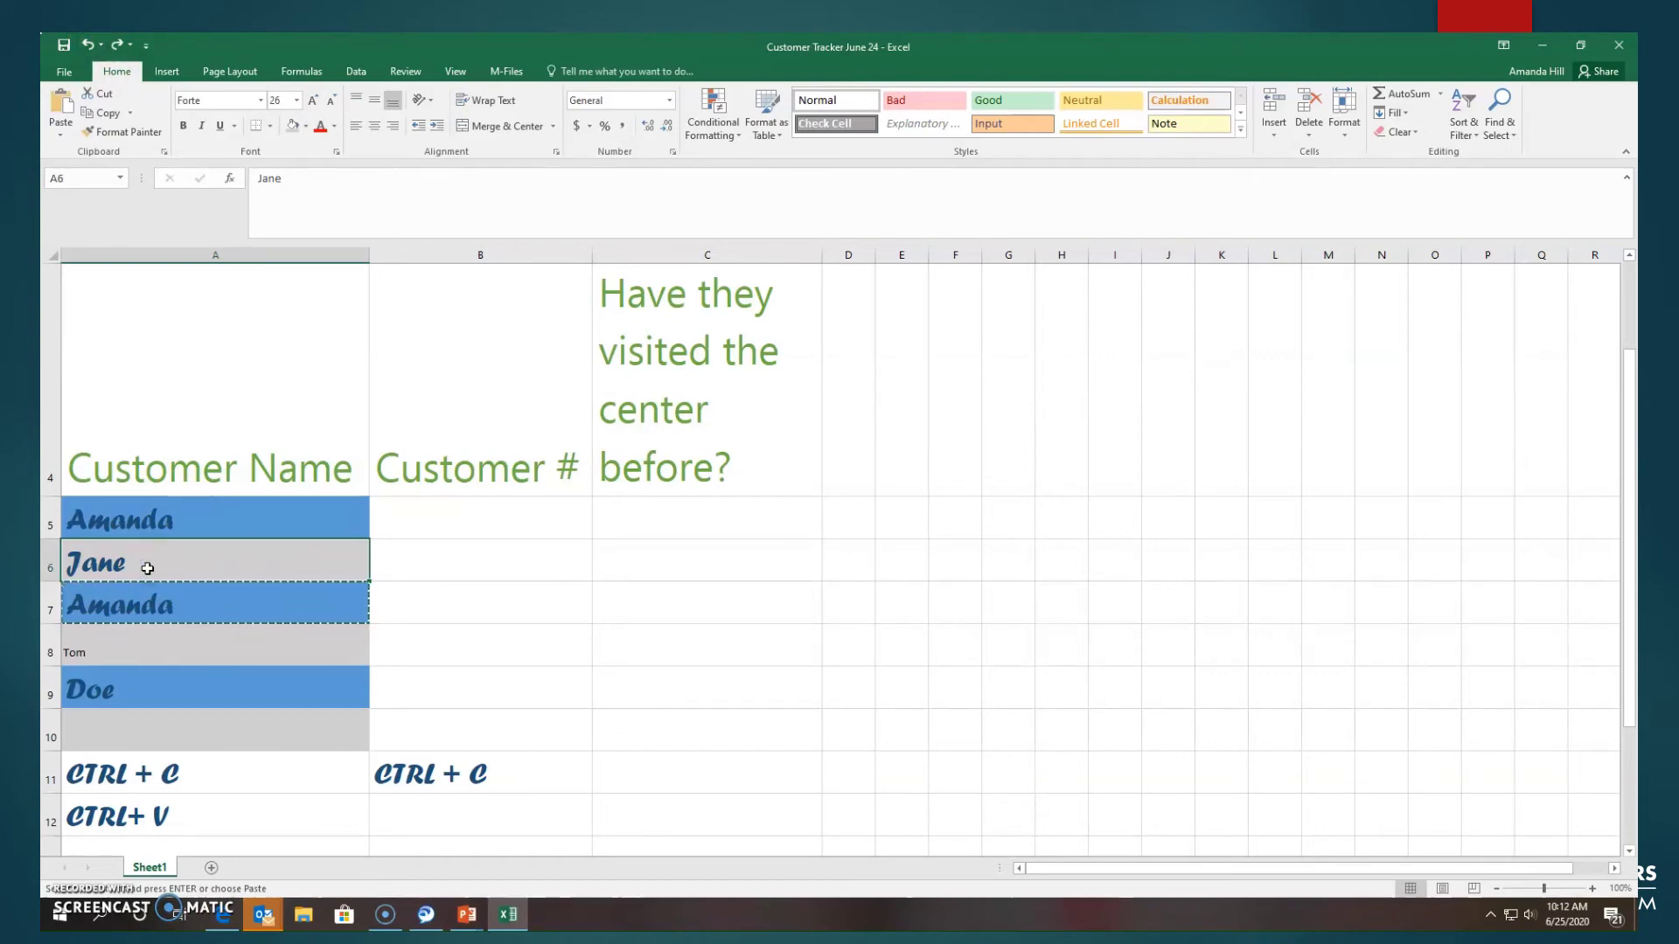
left_click(127, 135)
left_click(105, 647)
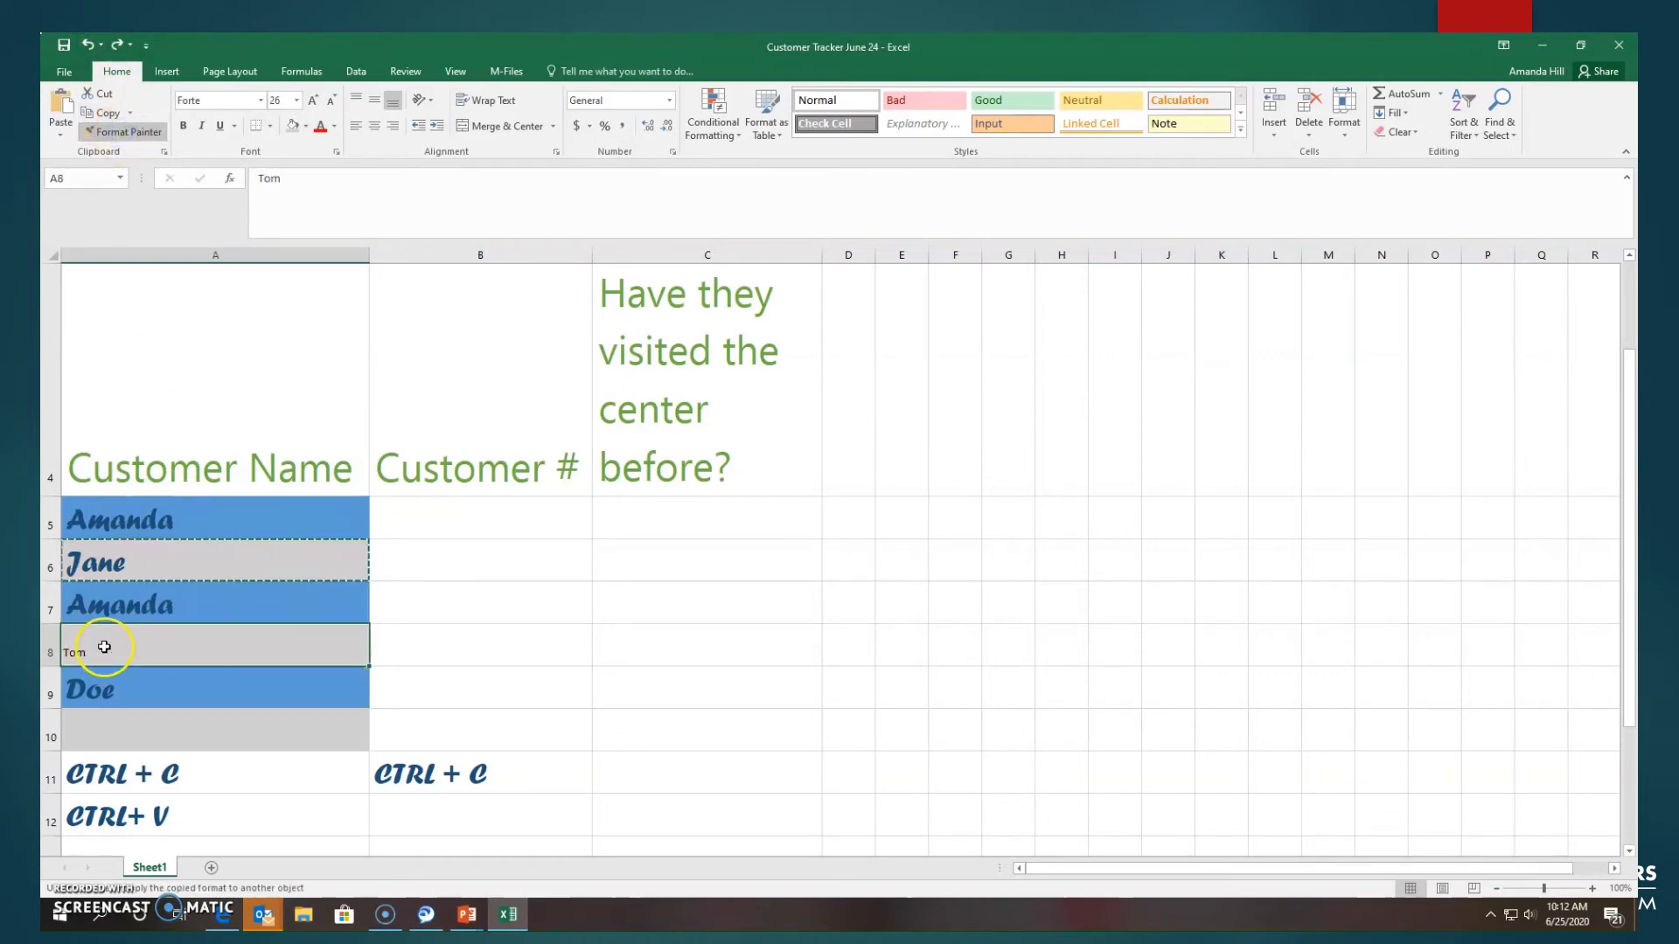
left_click(232, 745)
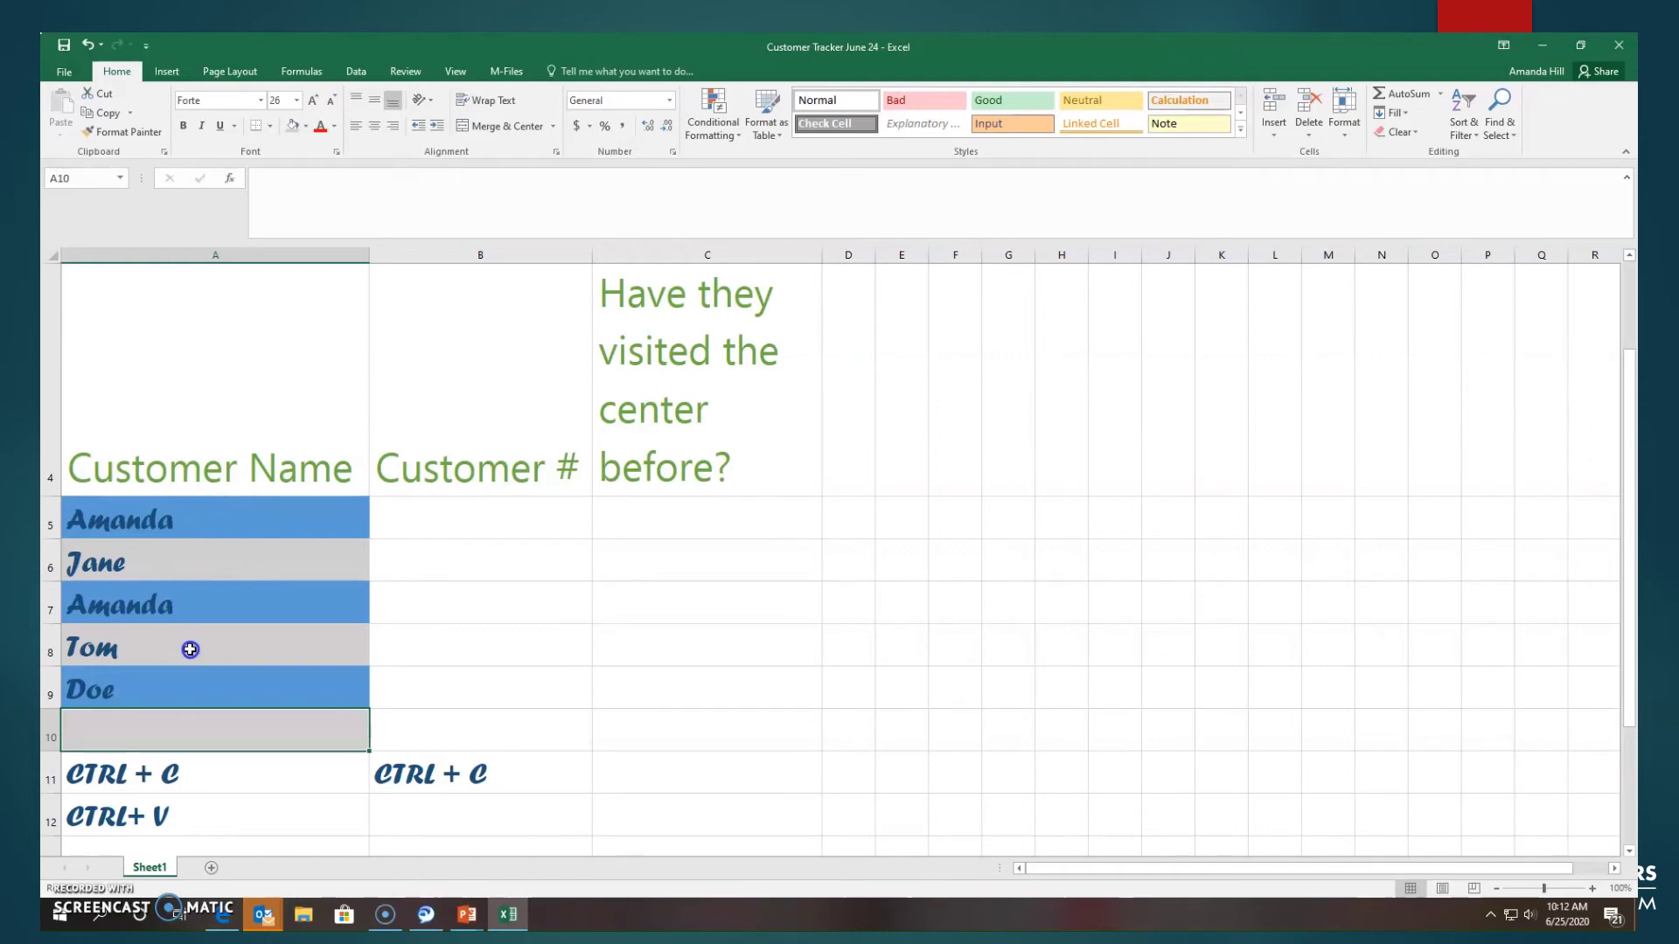
left_click(435, 630)
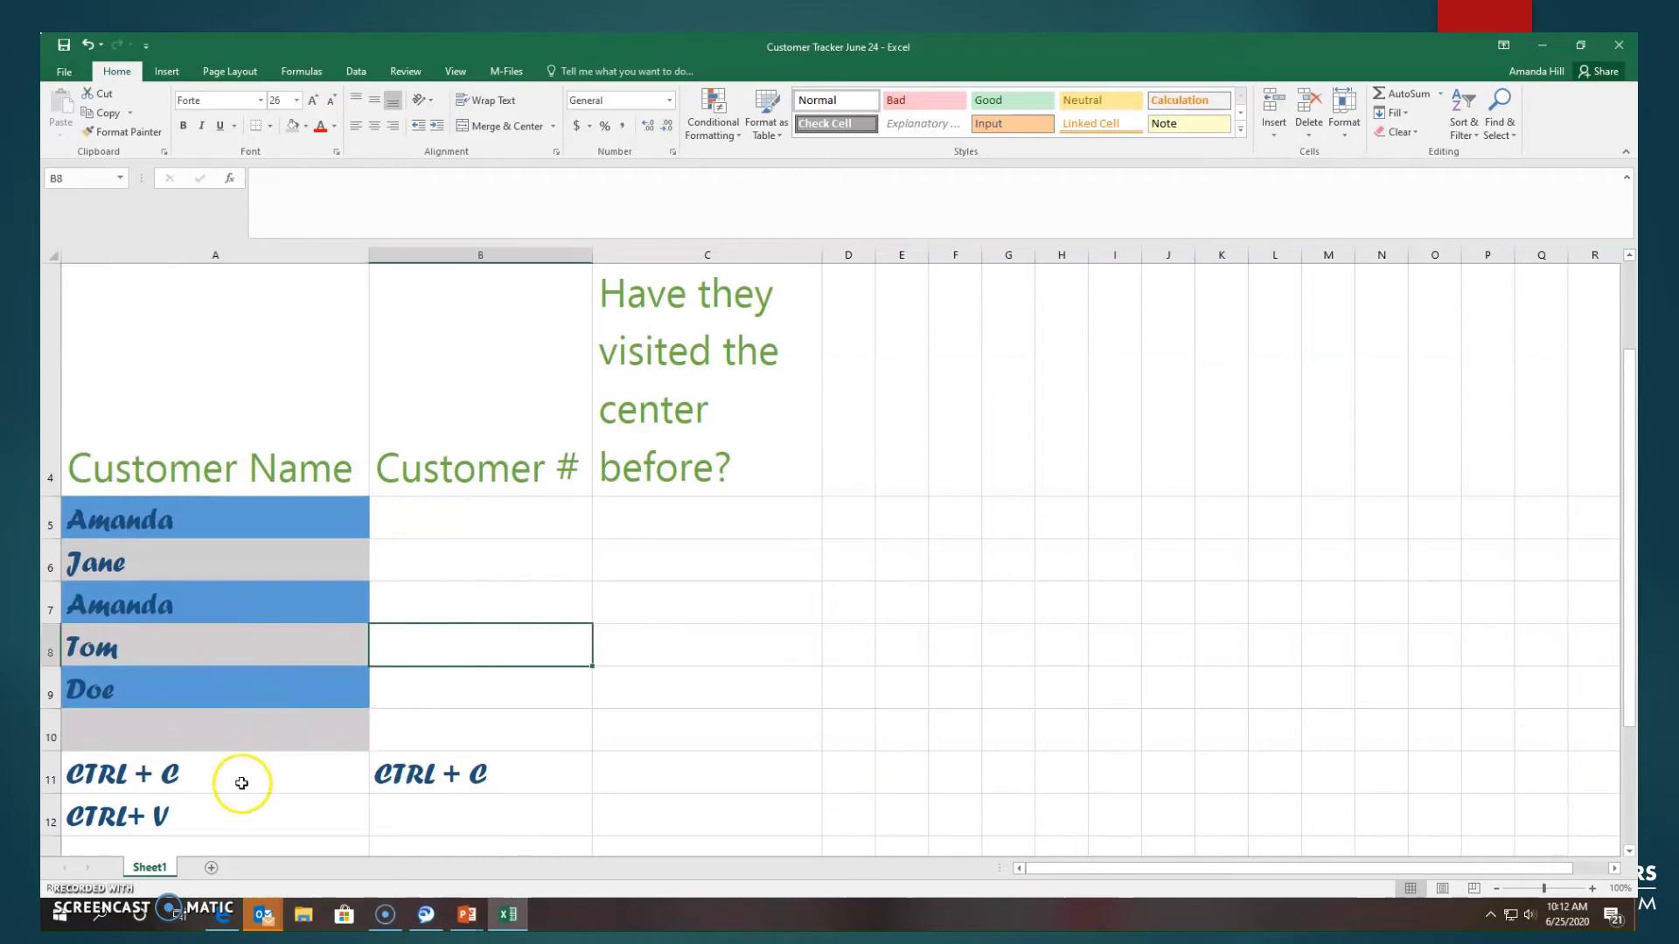
- Apply a standard Bottom Border to the Customer Name heading cell A4
left_click(197, 448)
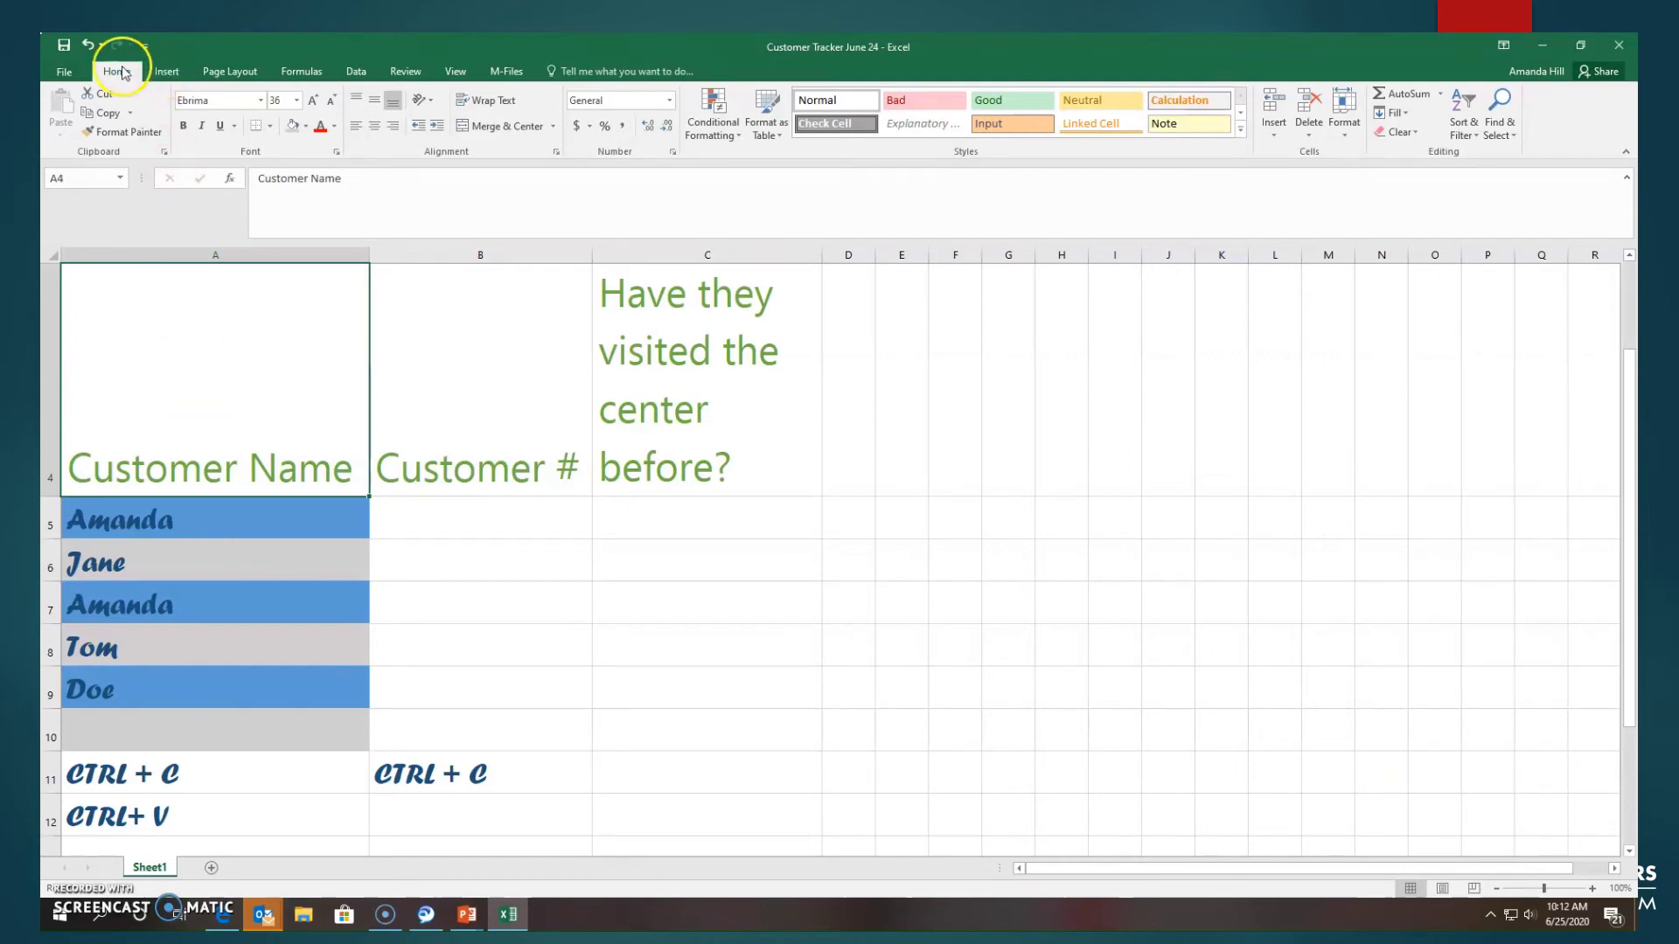
left_click(270, 127)
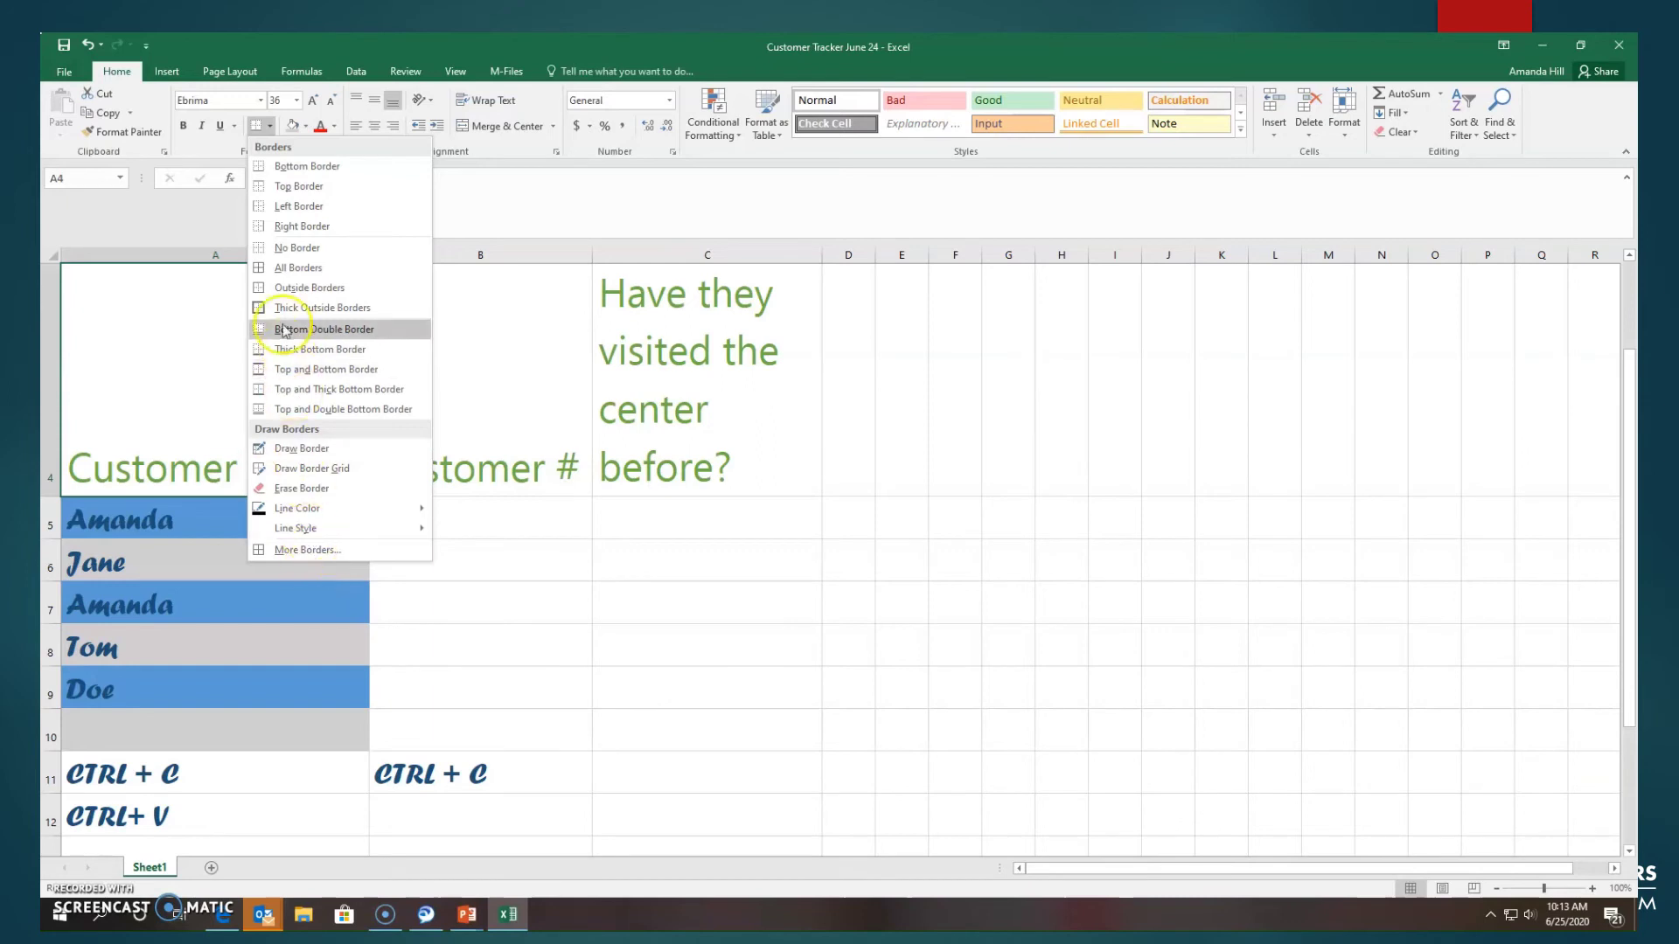
left_click(298, 168)
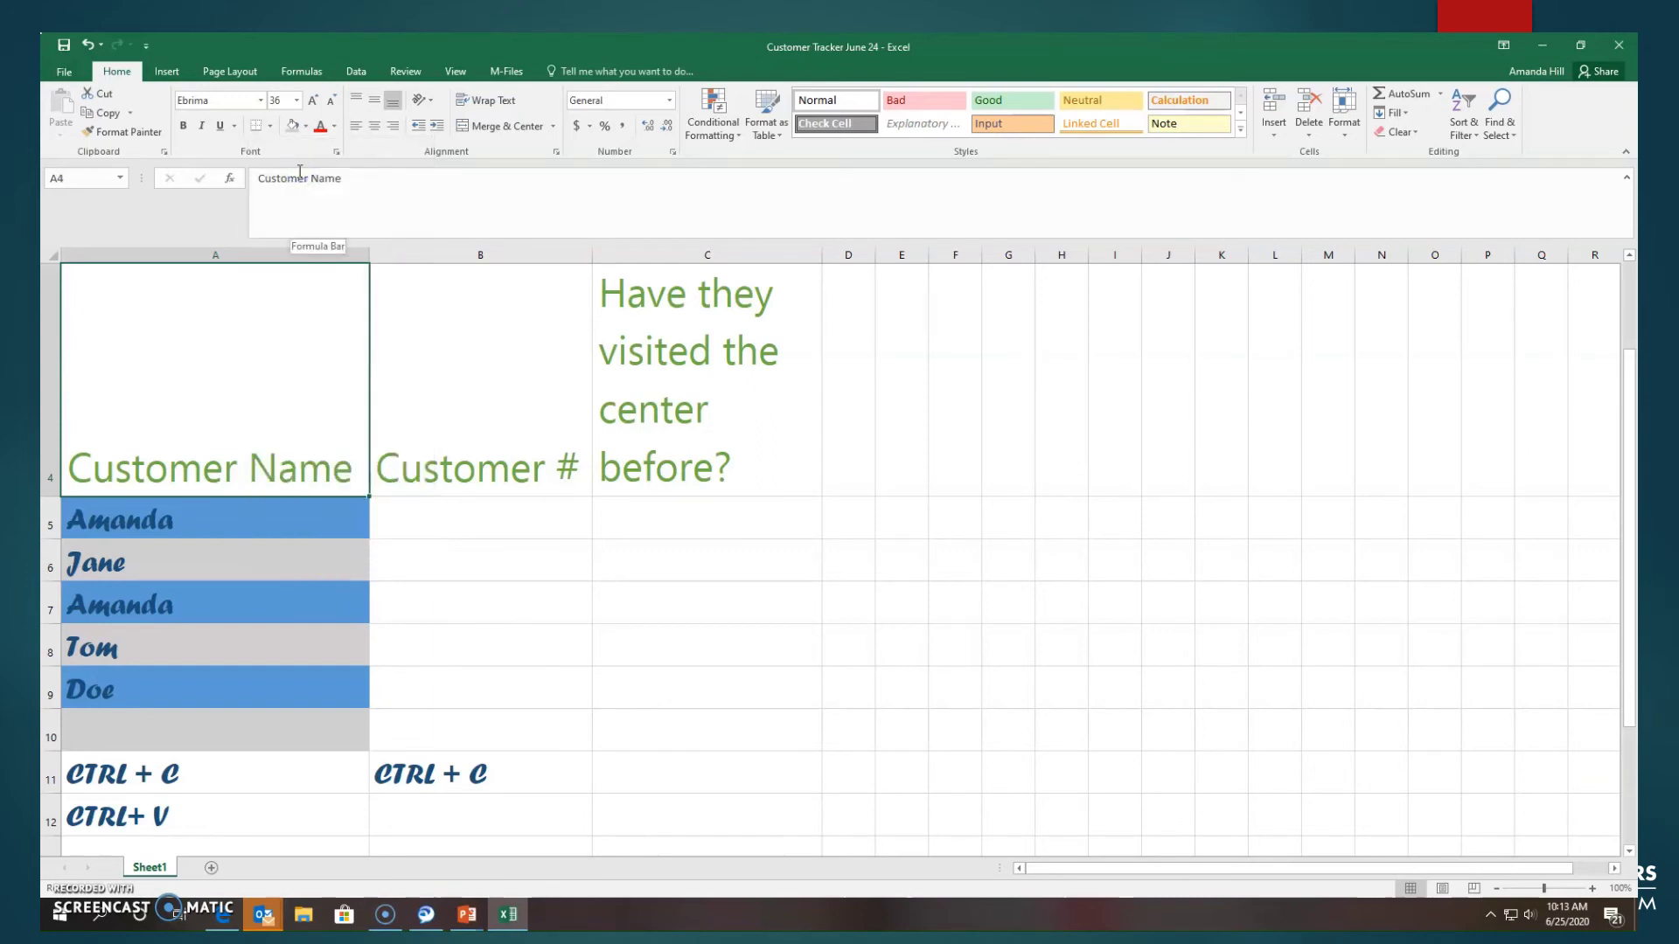
left_click(270, 129)
left_click(277, 168)
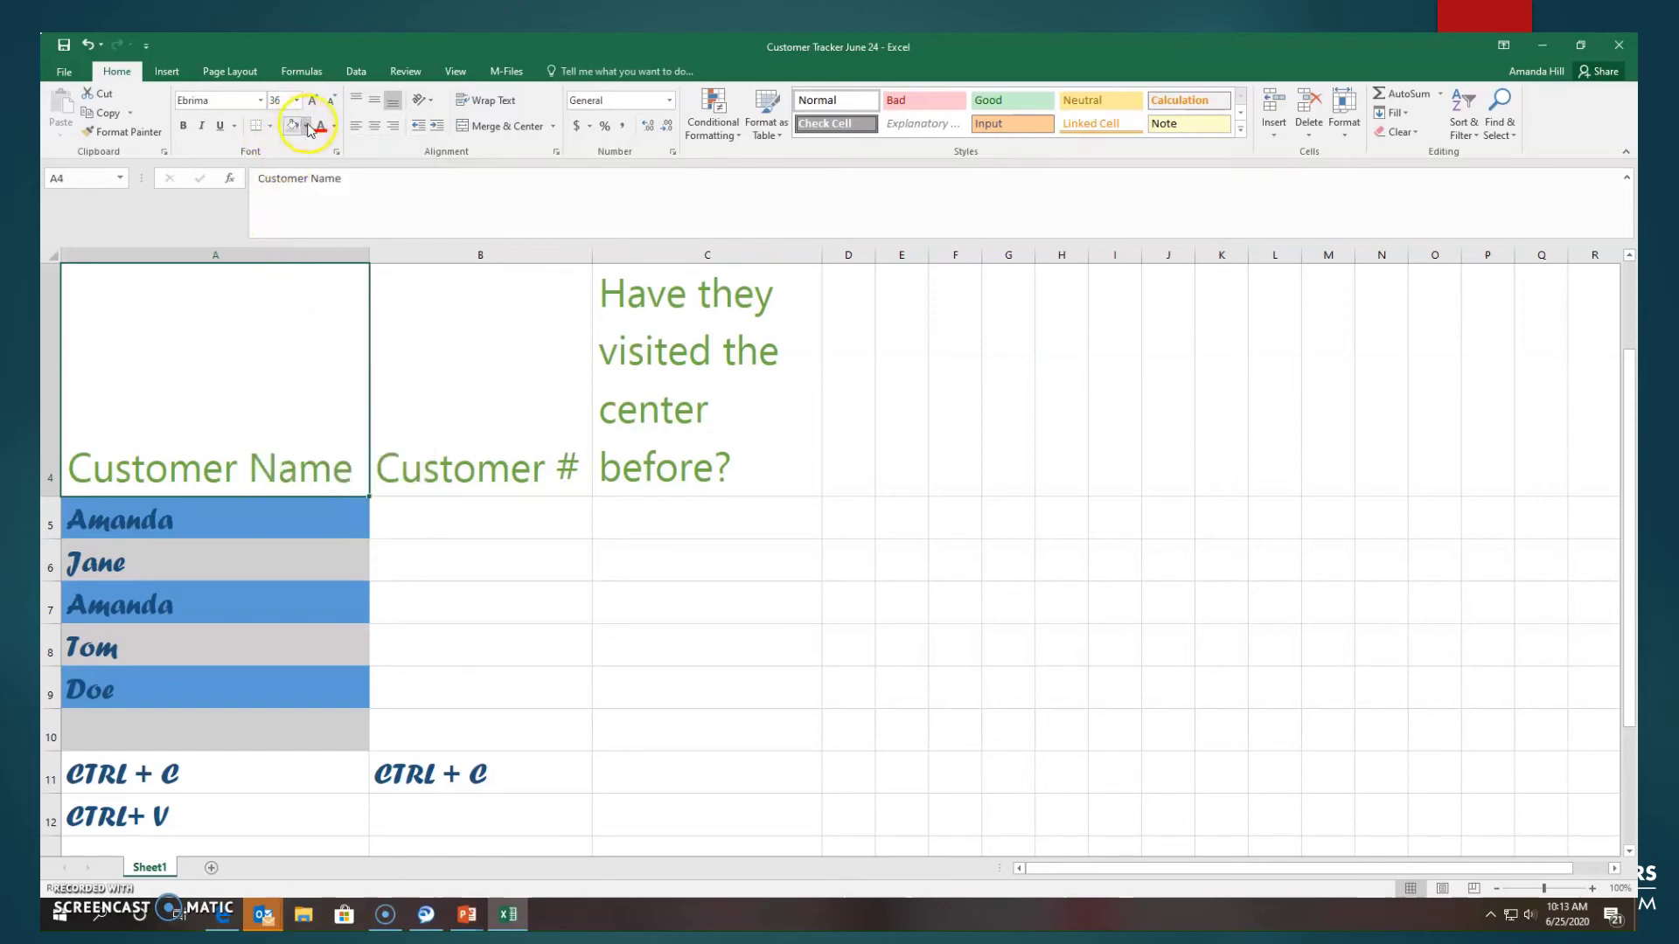
- Change the bottom border of A4 to a thick solid line in the green theme color through the Format Cells border settings
left_click(271, 126)
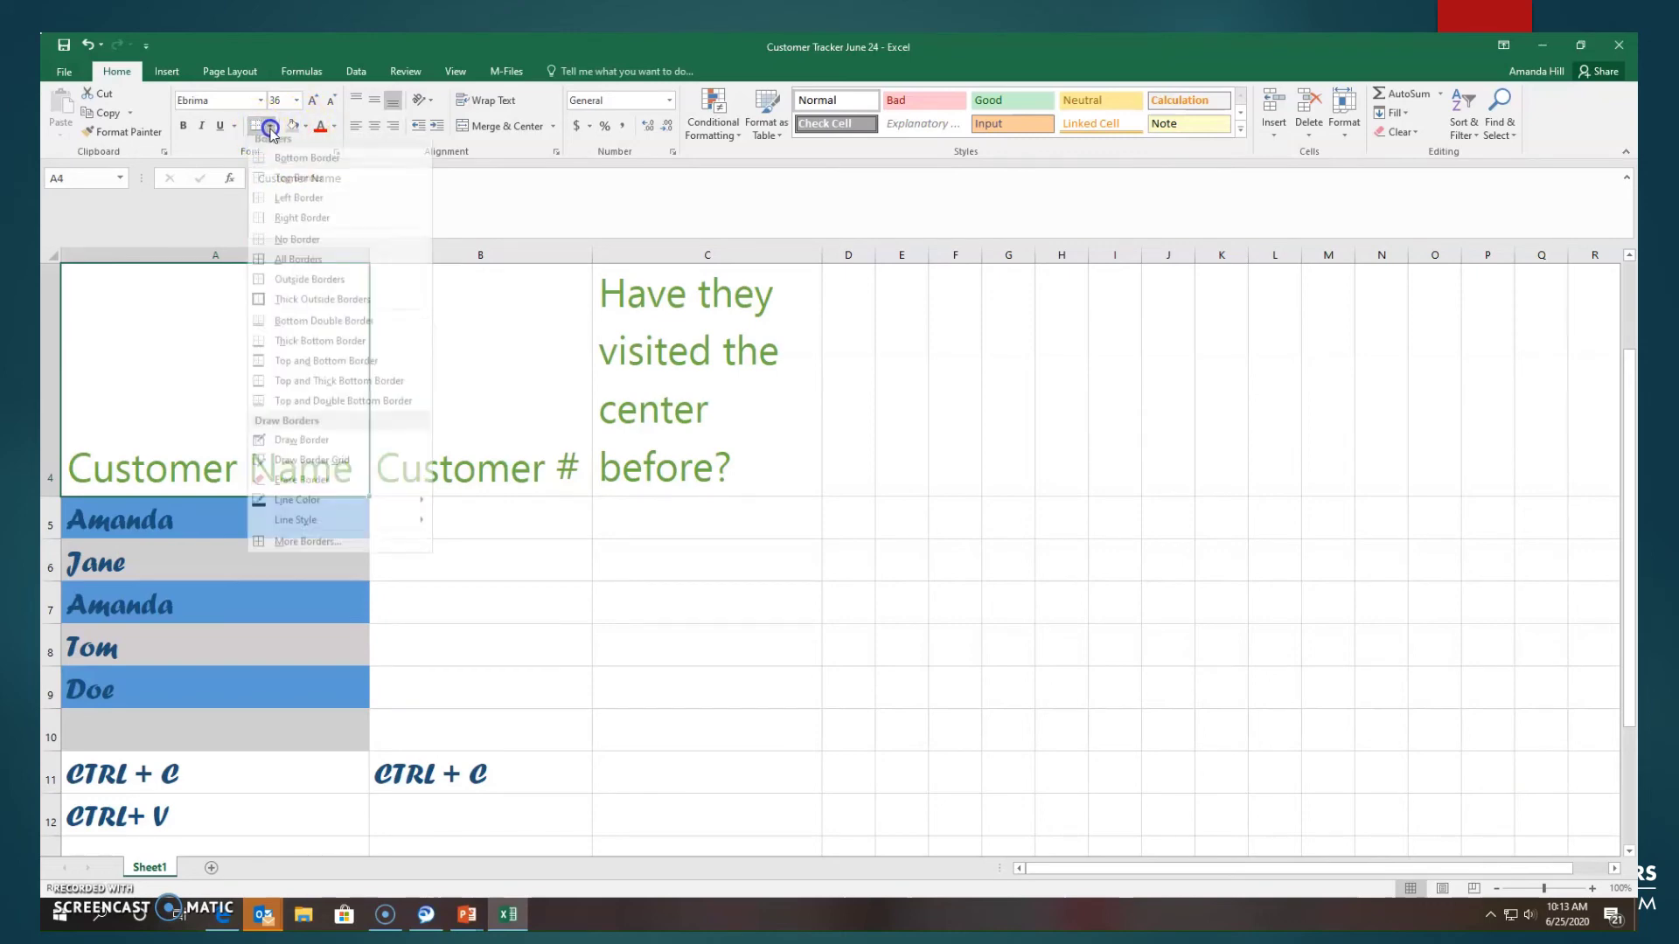
left_click(330, 551)
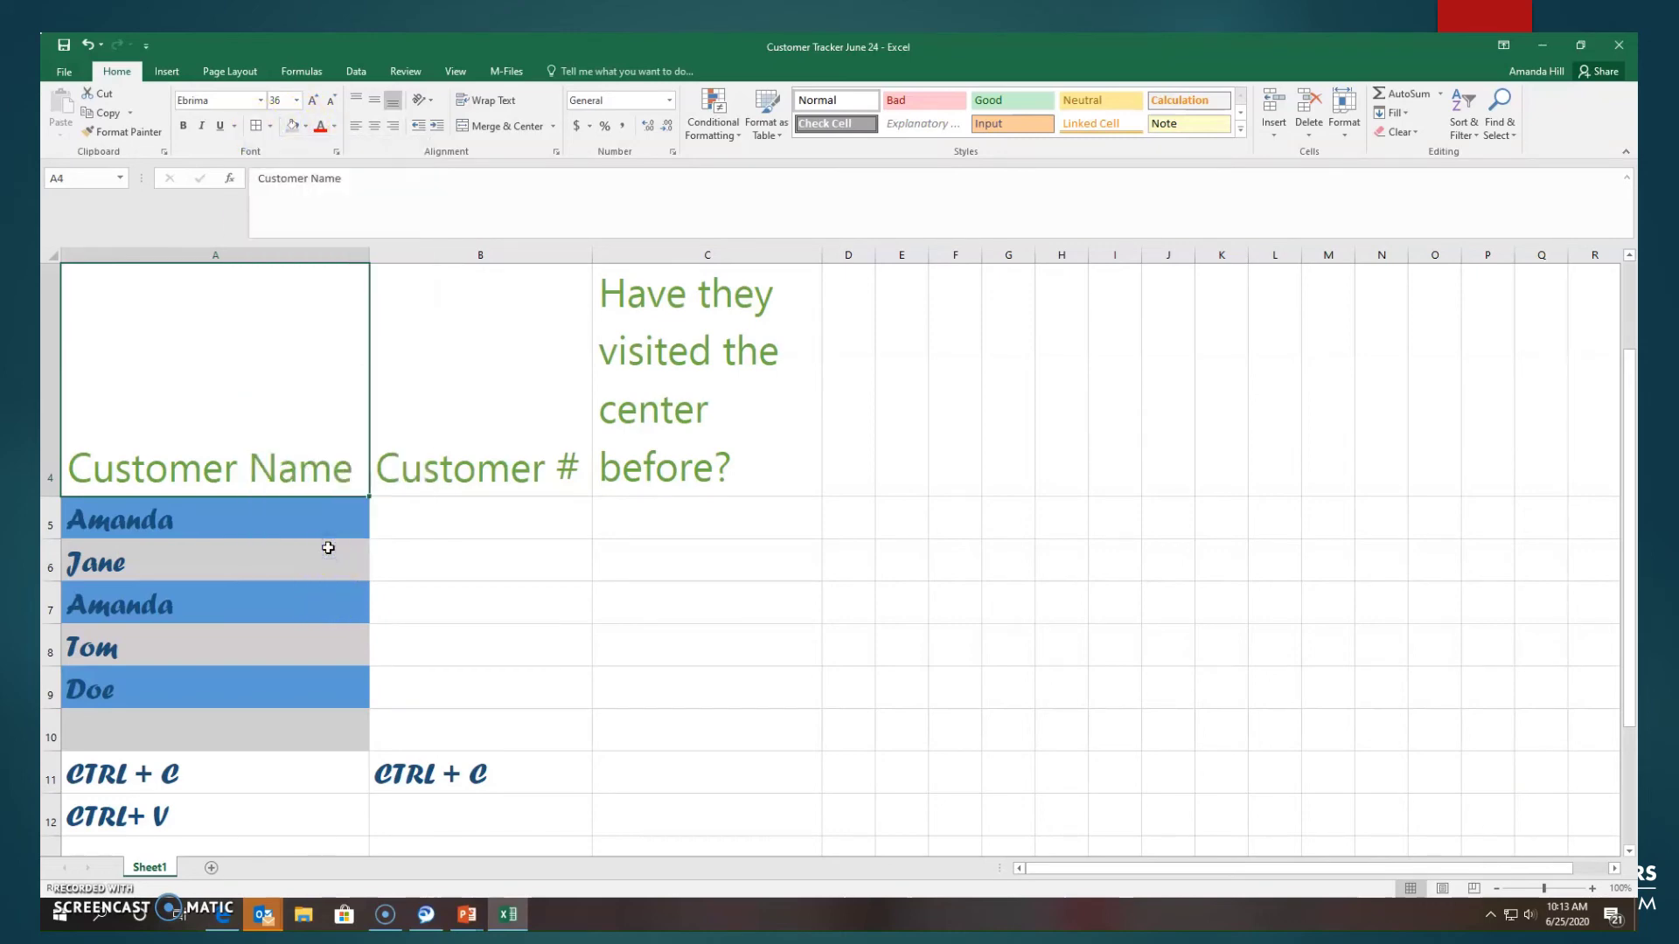
left_click(300, 474)
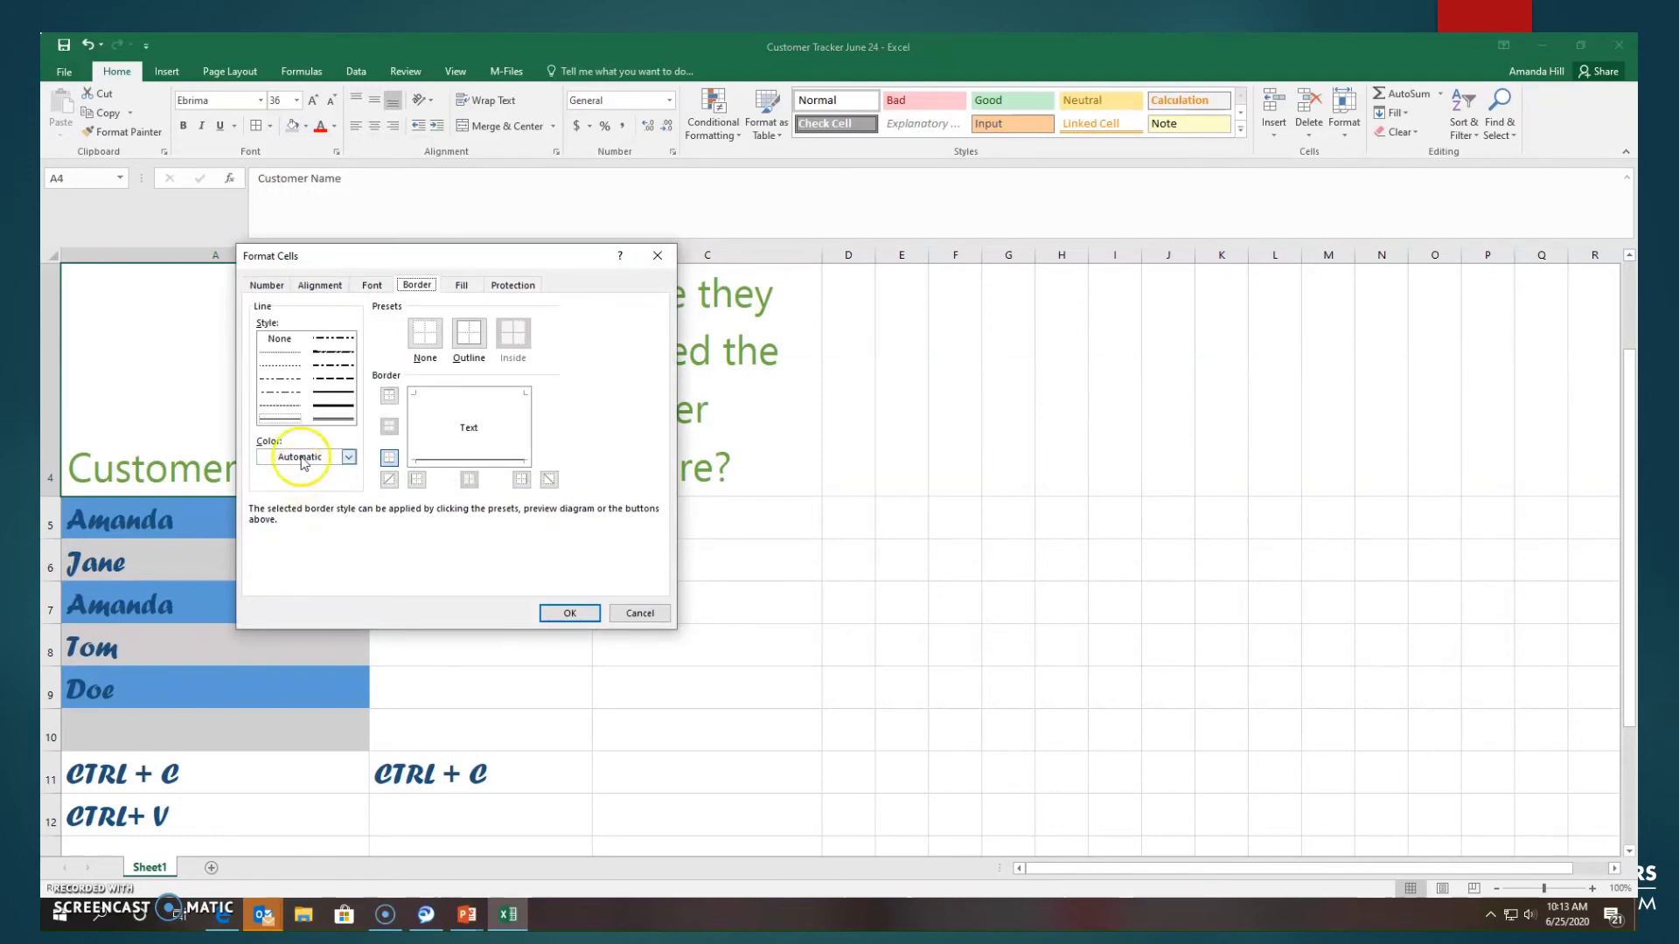
left_click(320, 408)
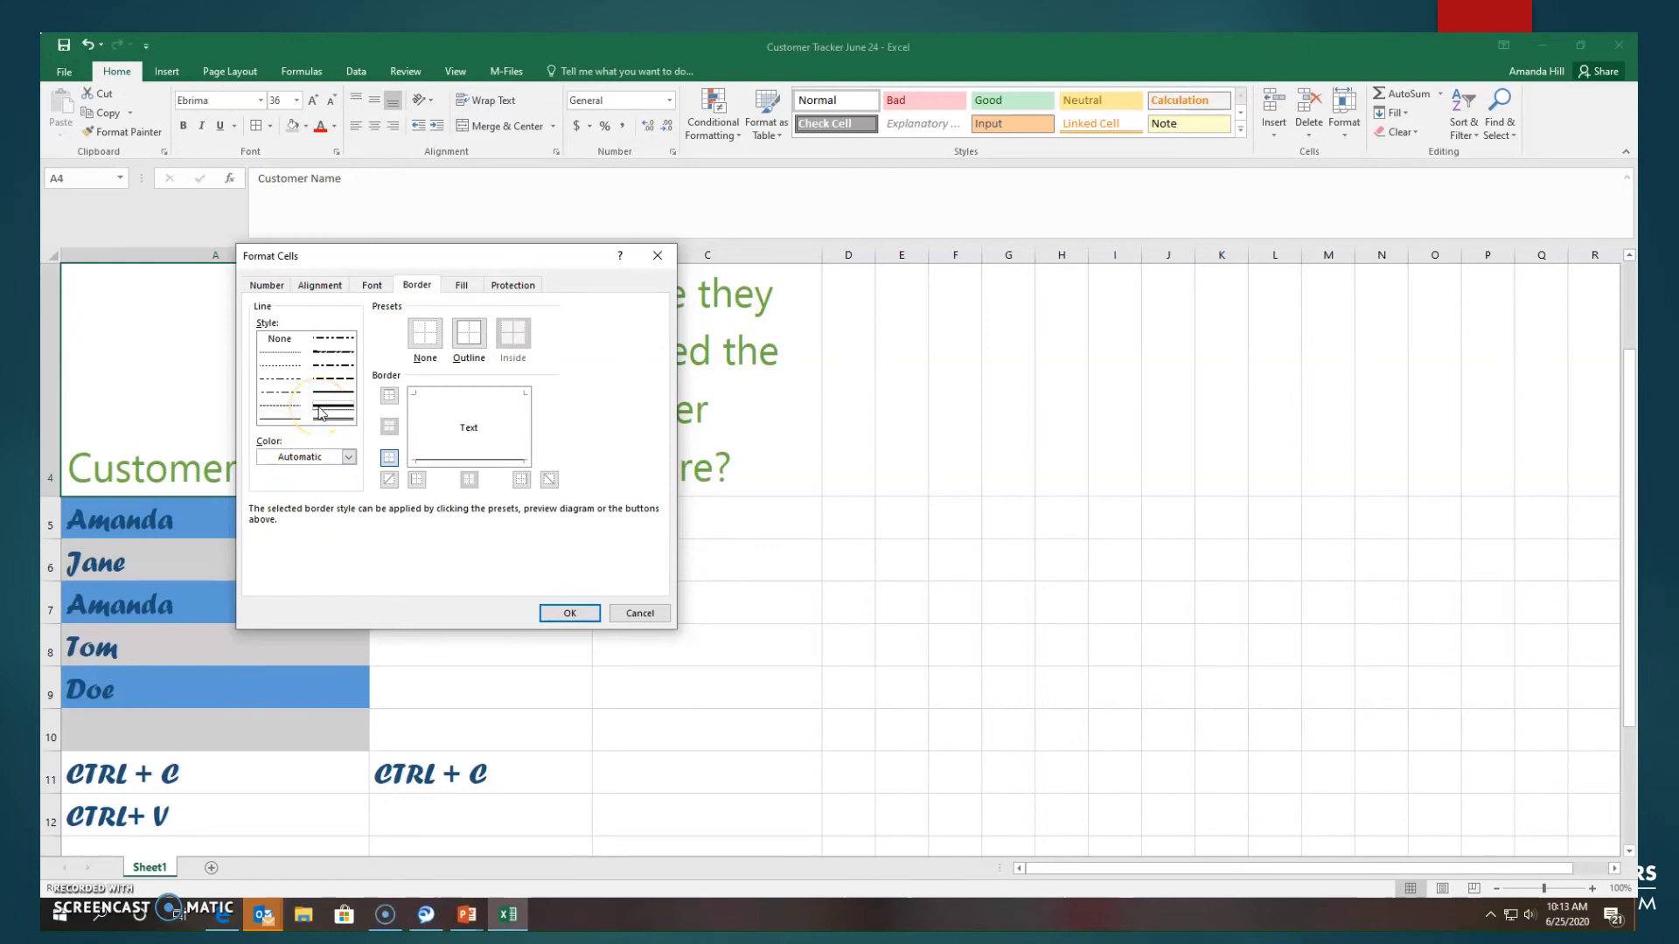
left_click(349, 457)
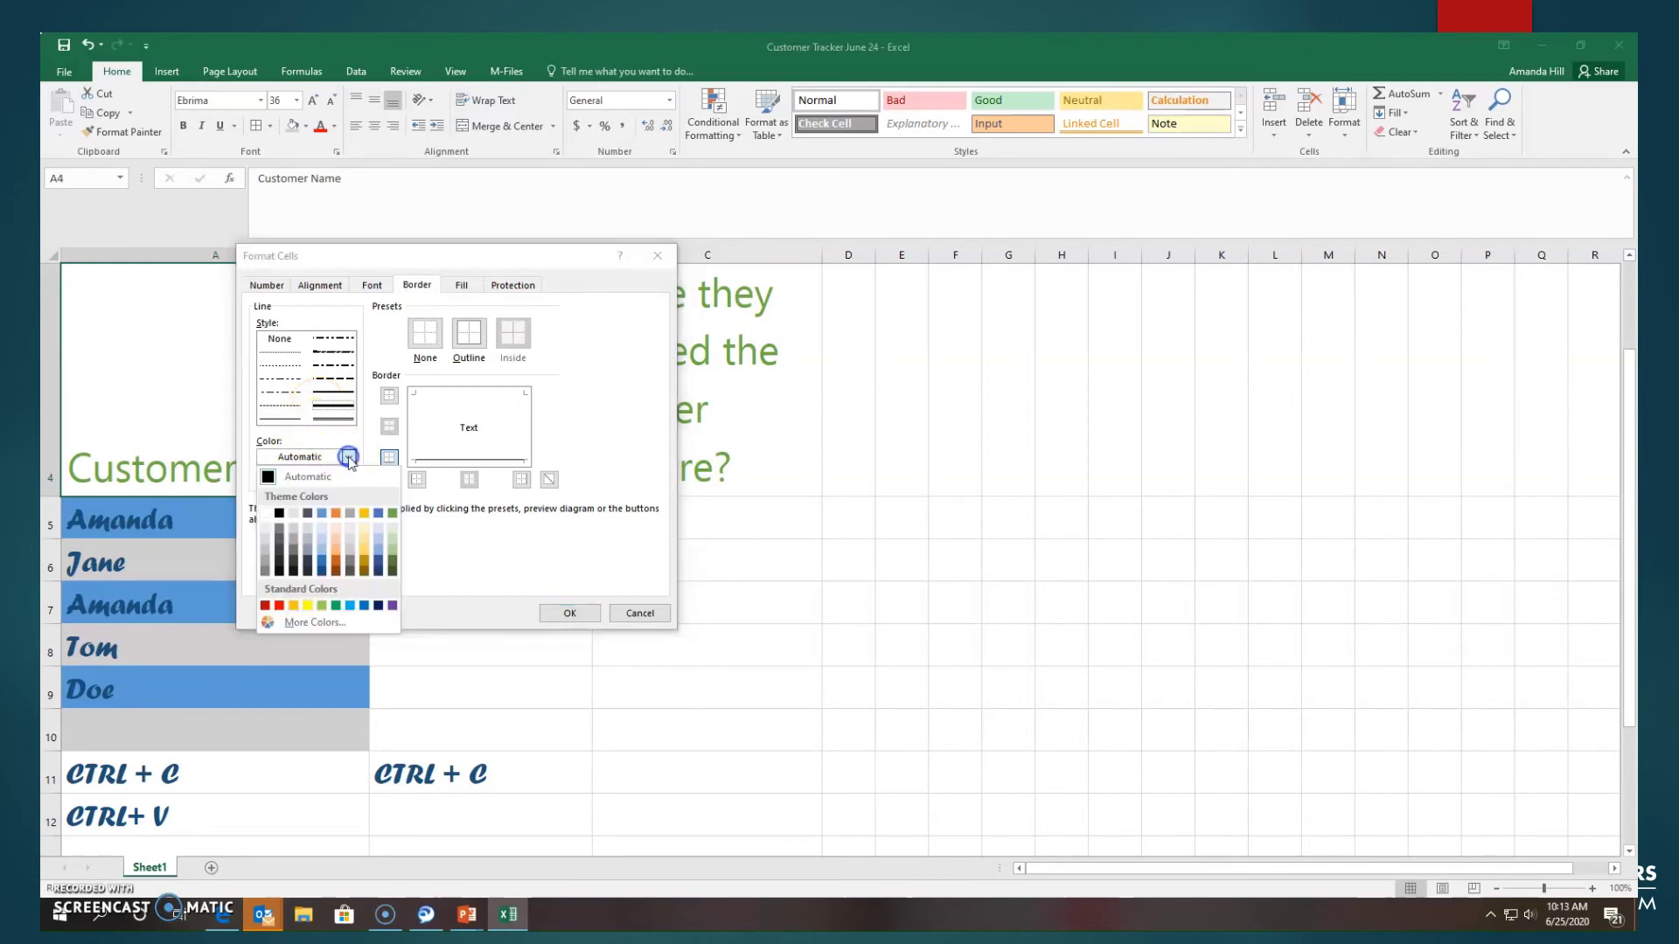
left_click(395, 518)
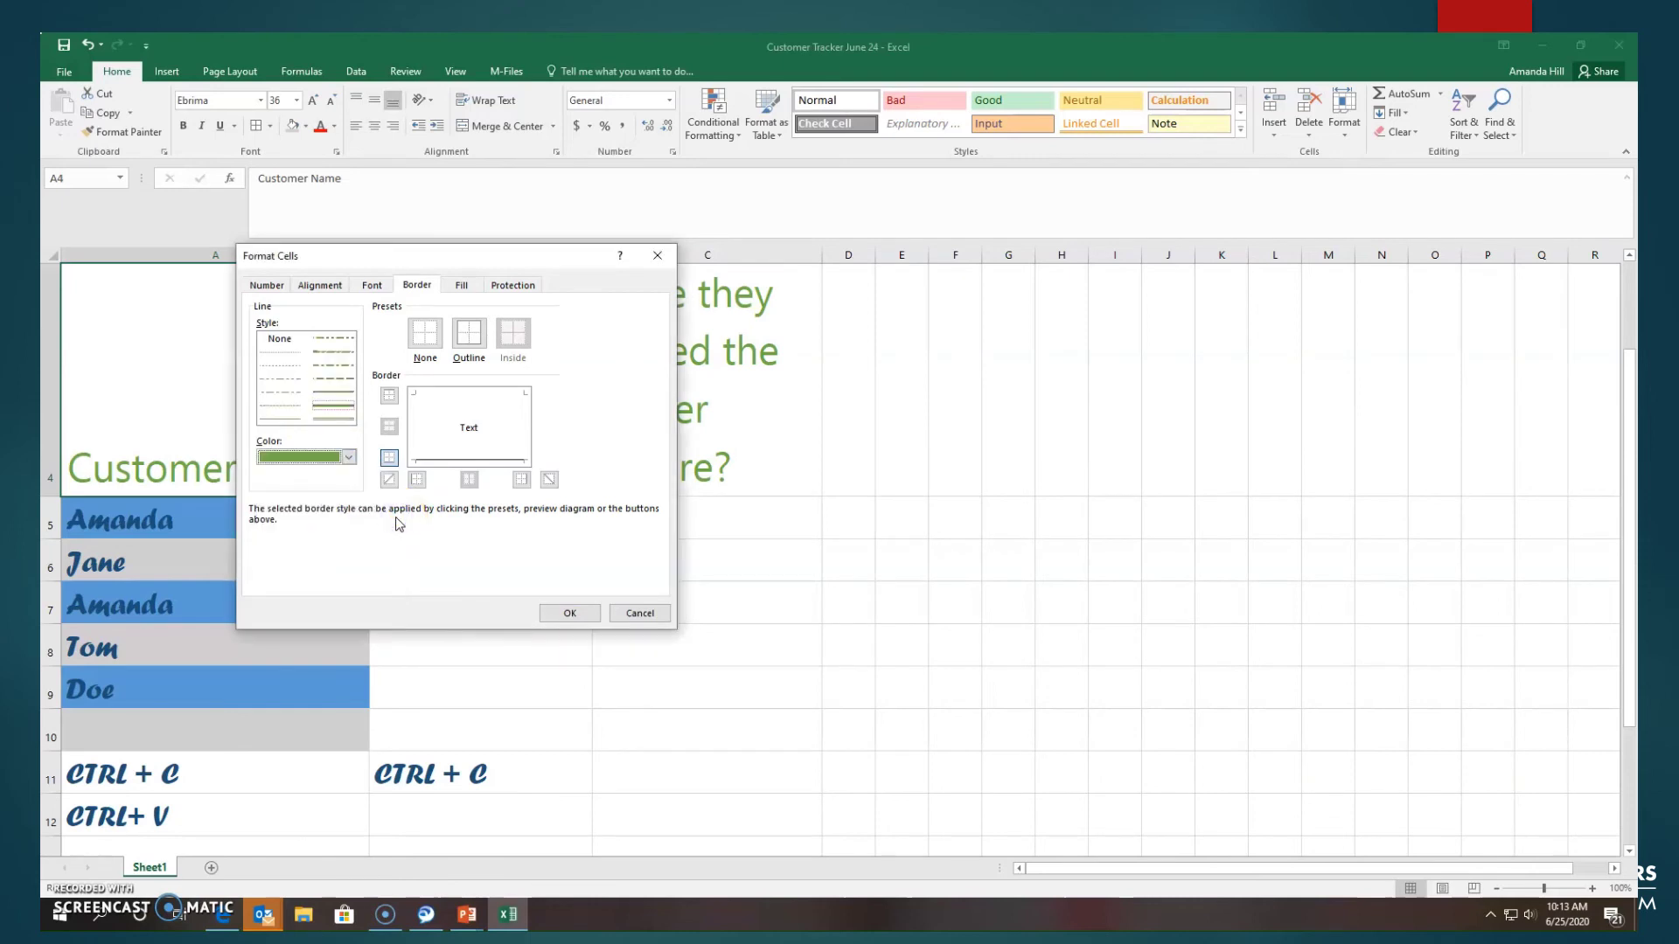
left_click(395, 507)
left_click(389, 459)
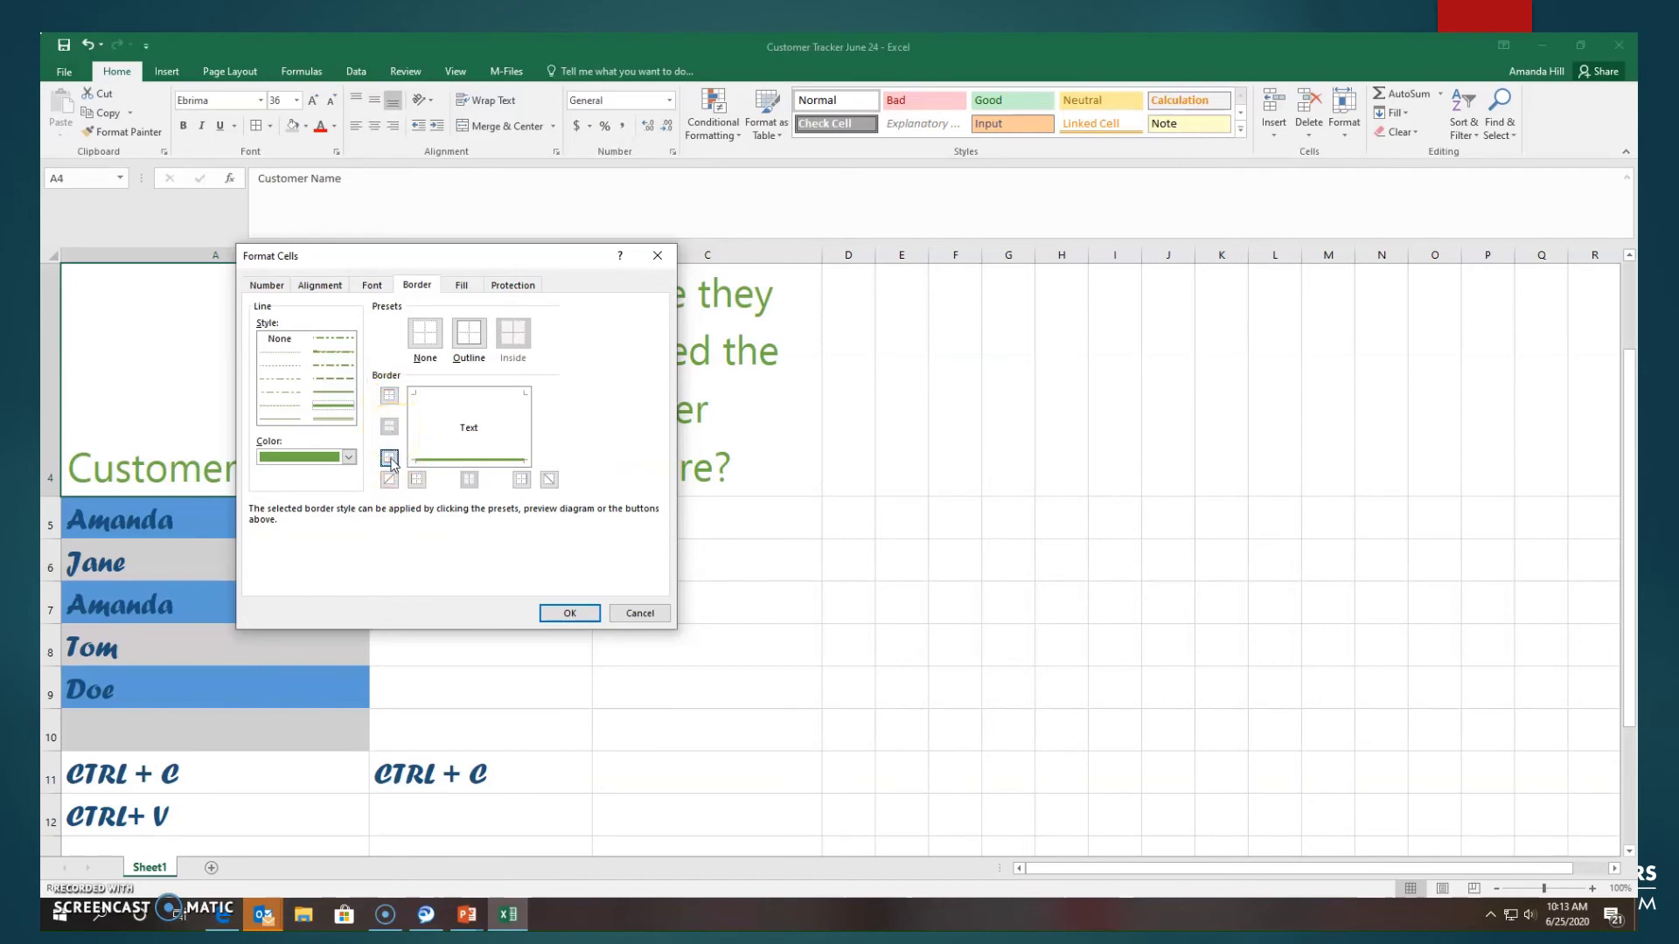
left_click(567, 615)
left_click(544, 579)
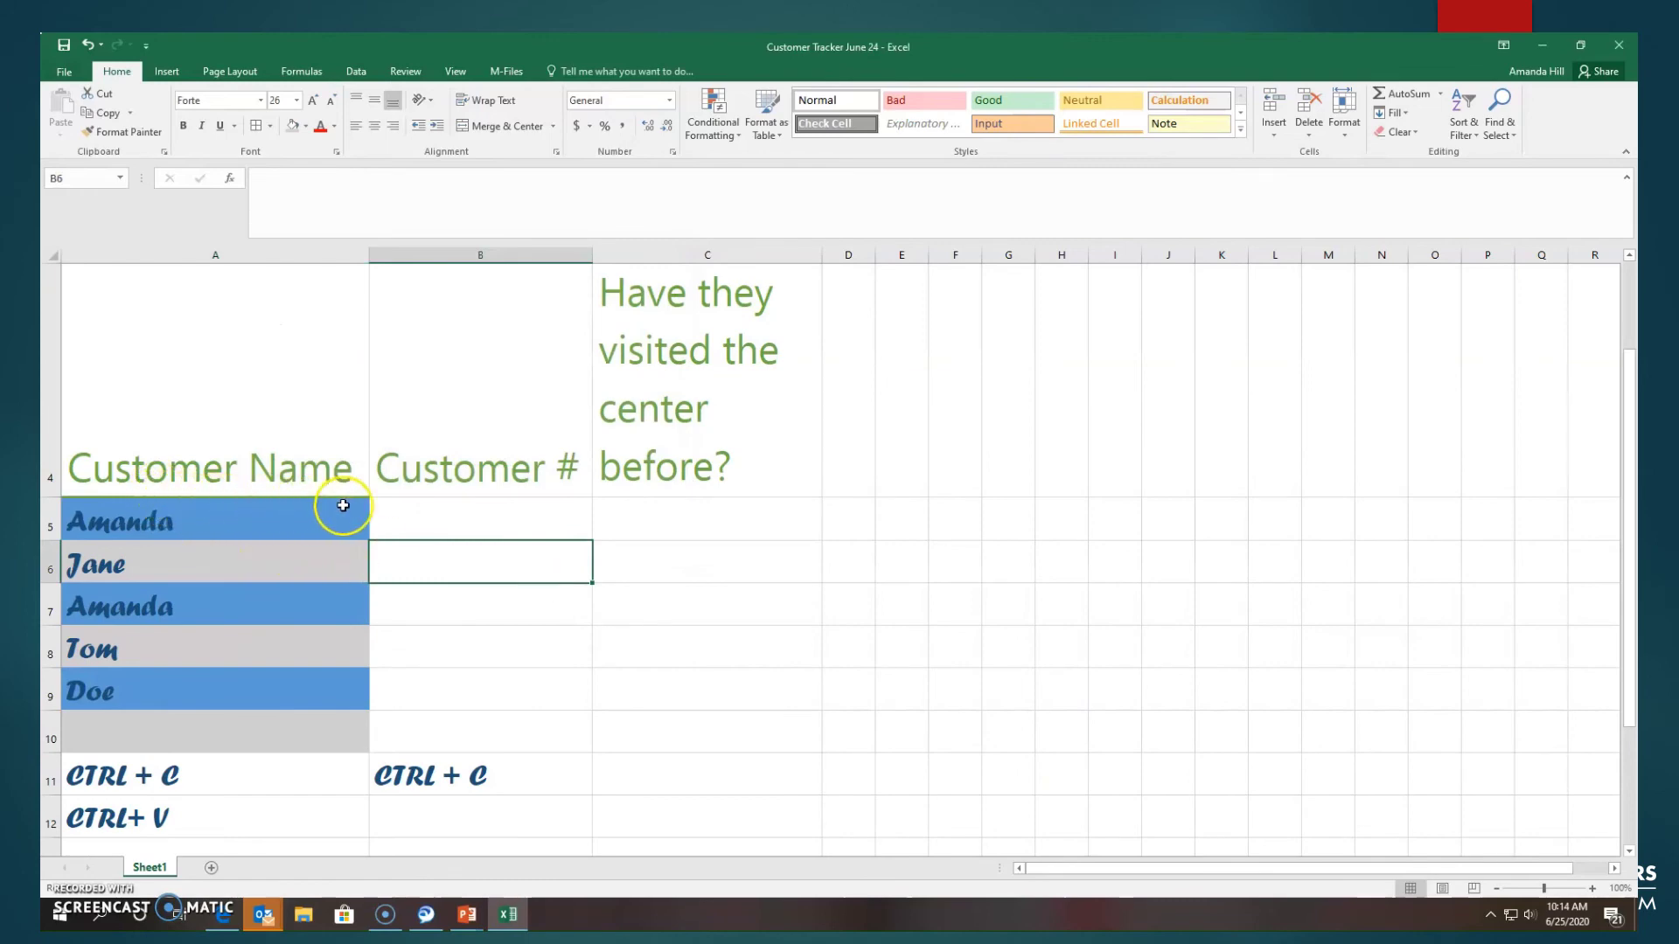
- Change the bottom border of the Customer Name heading cell A4 to a thick solid line in the Automatic color
left_click(174, 490)
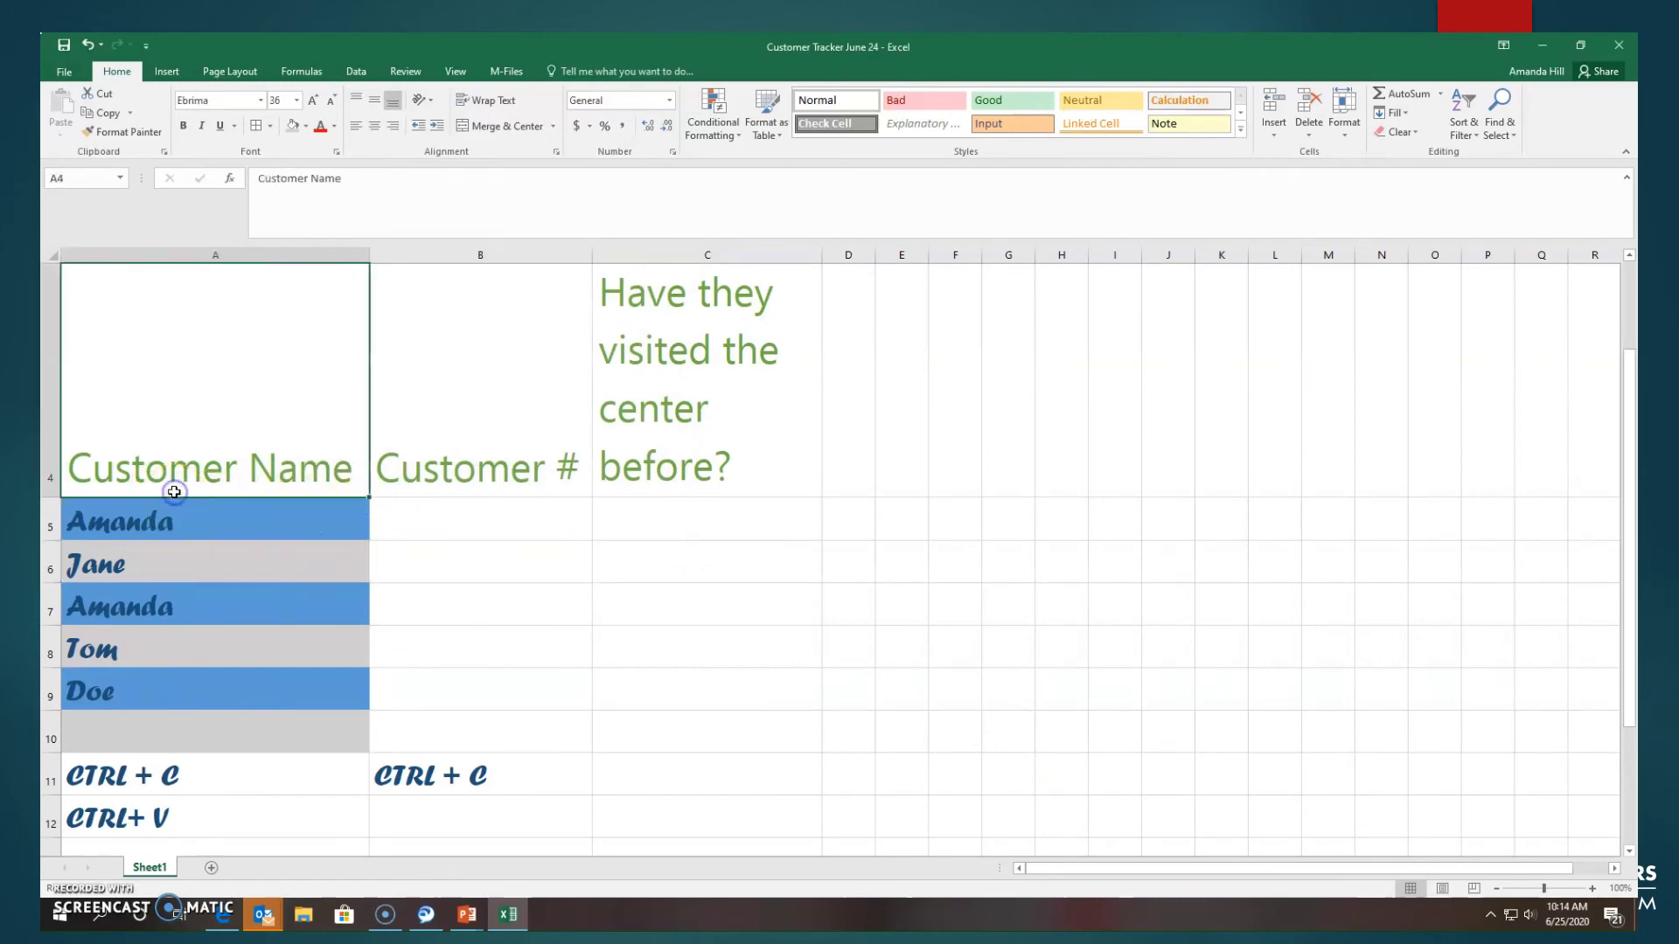
left_click(270, 126)
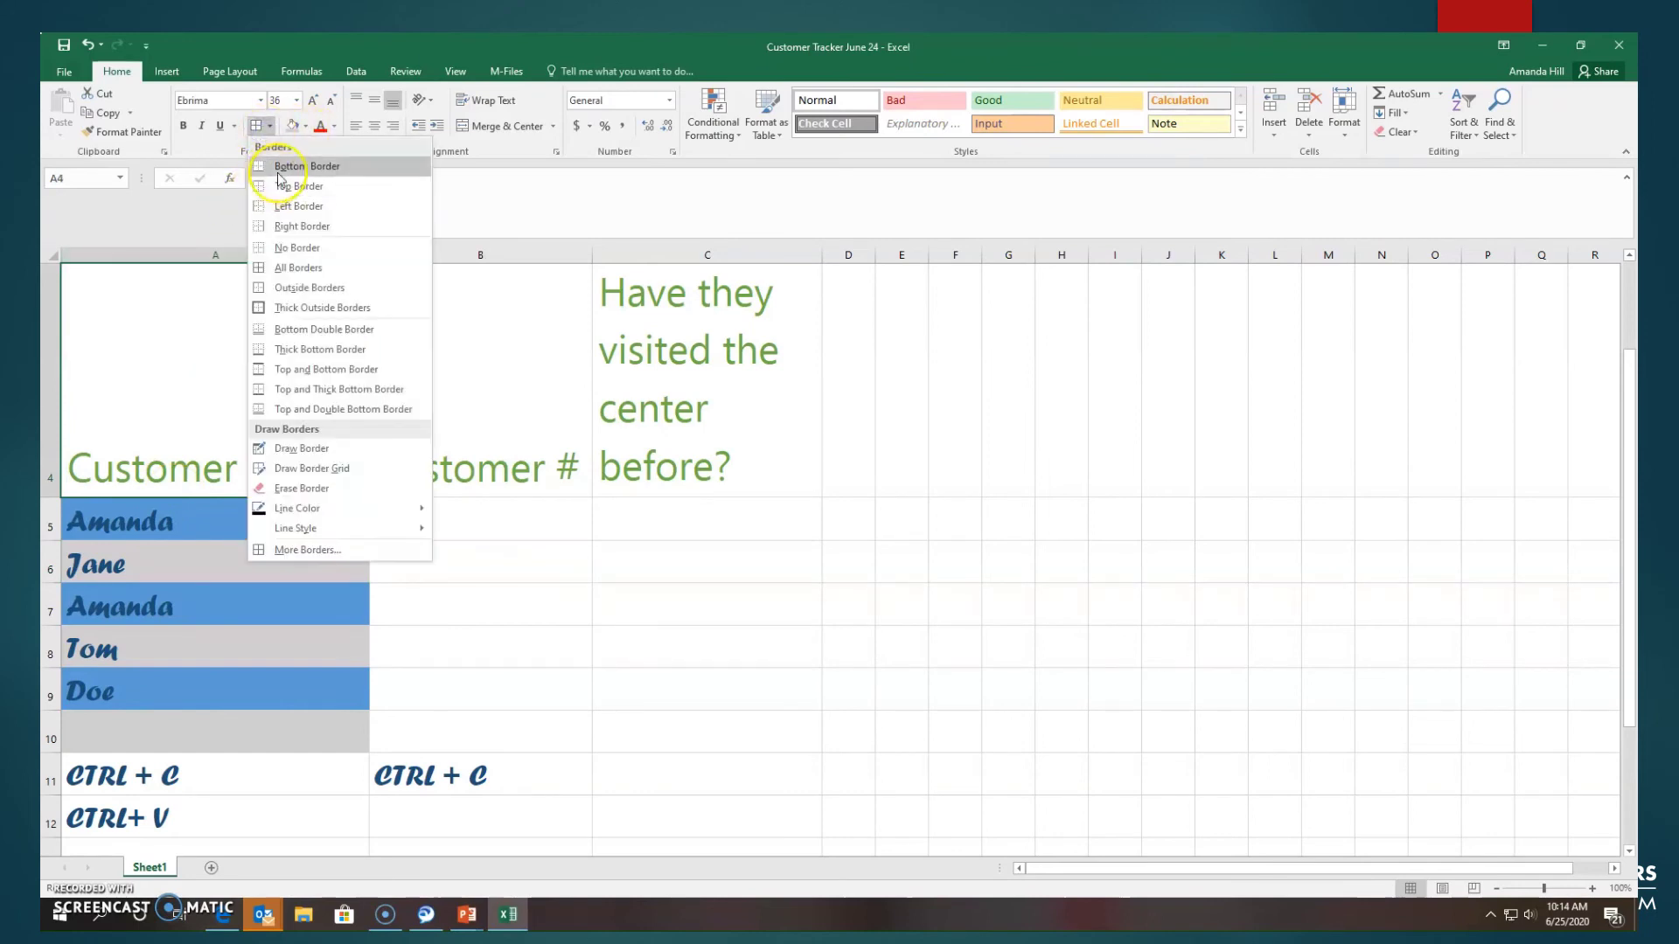
left_click(333, 549)
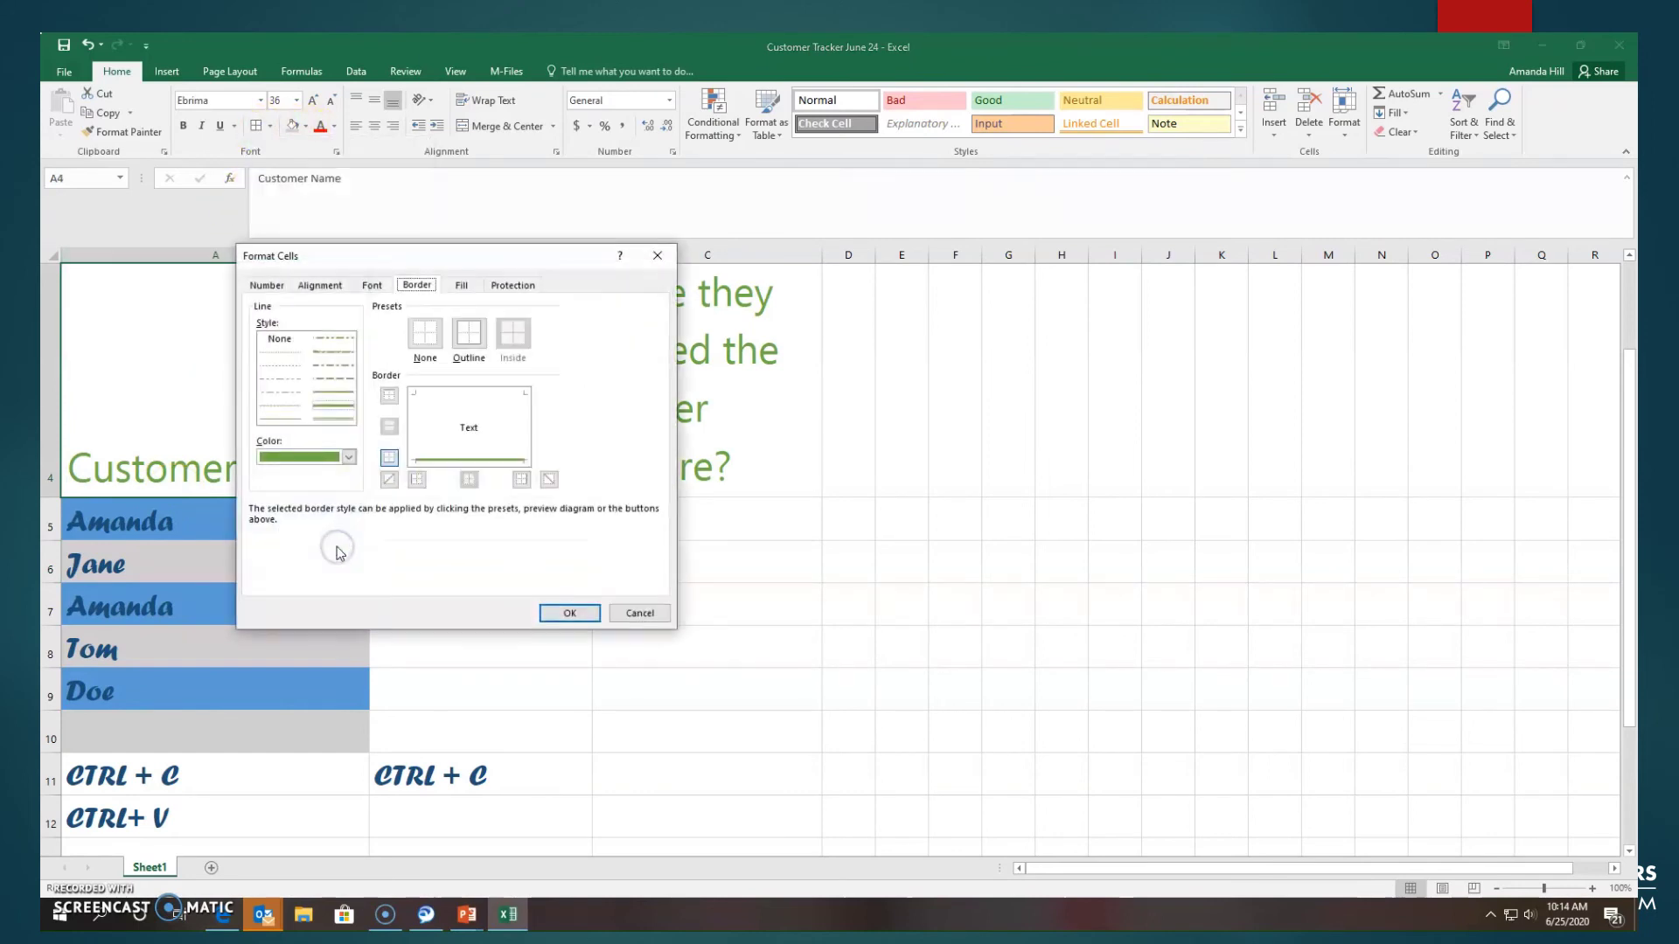
left_click(348, 456)
left_click(311, 481)
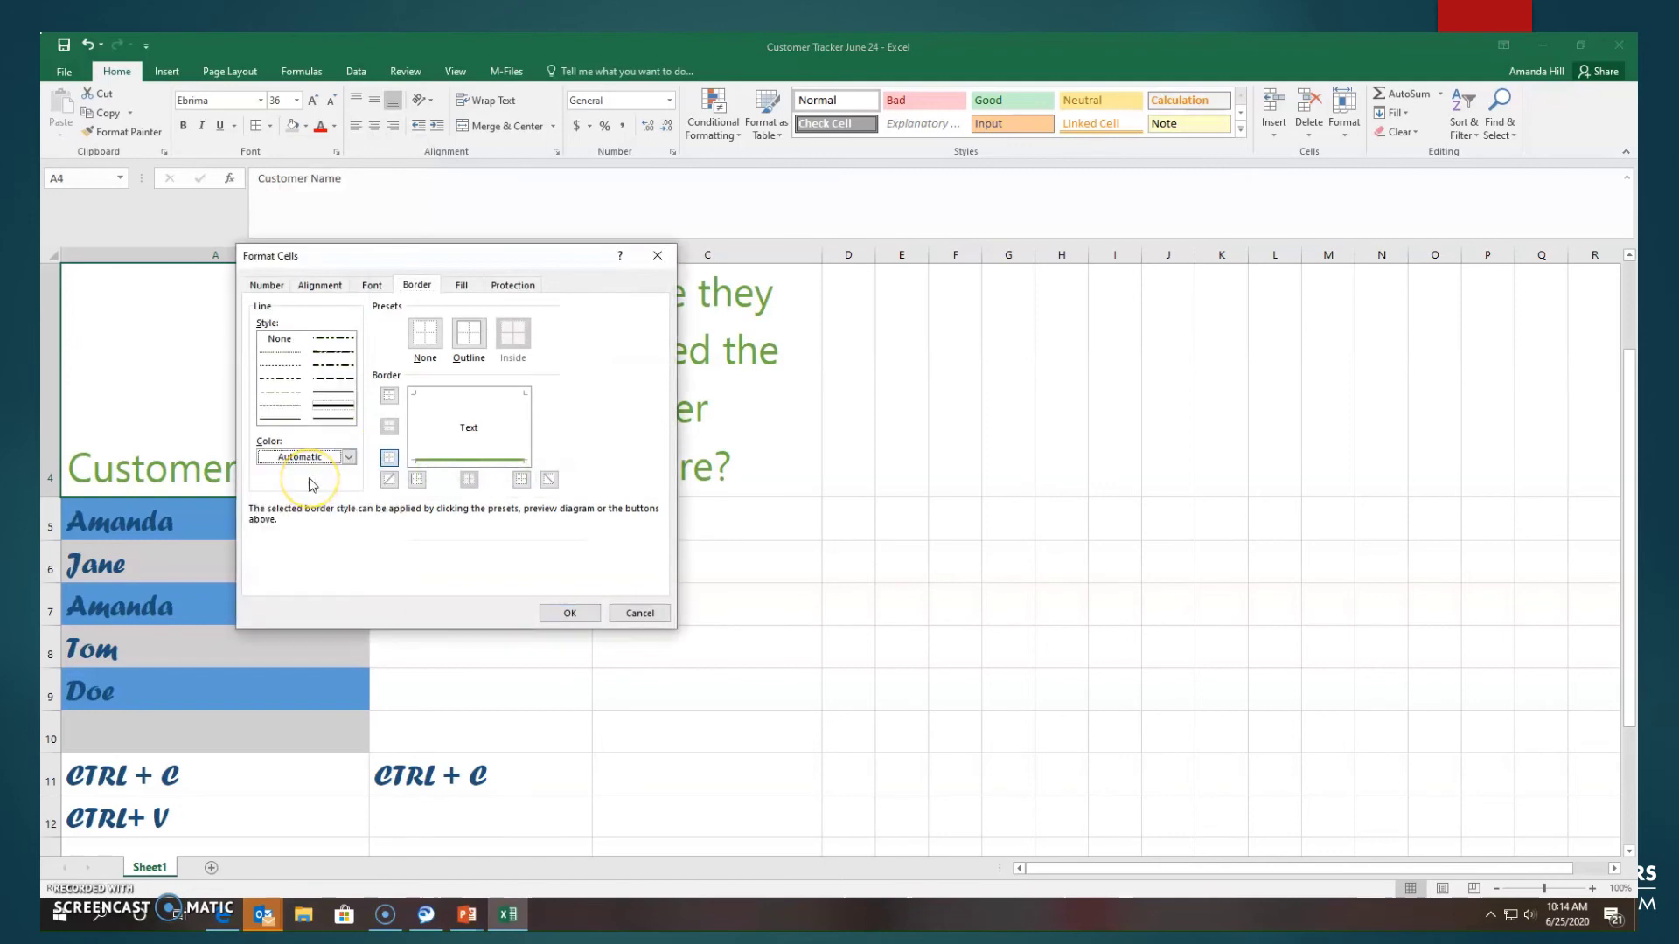
left_click(391, 460)
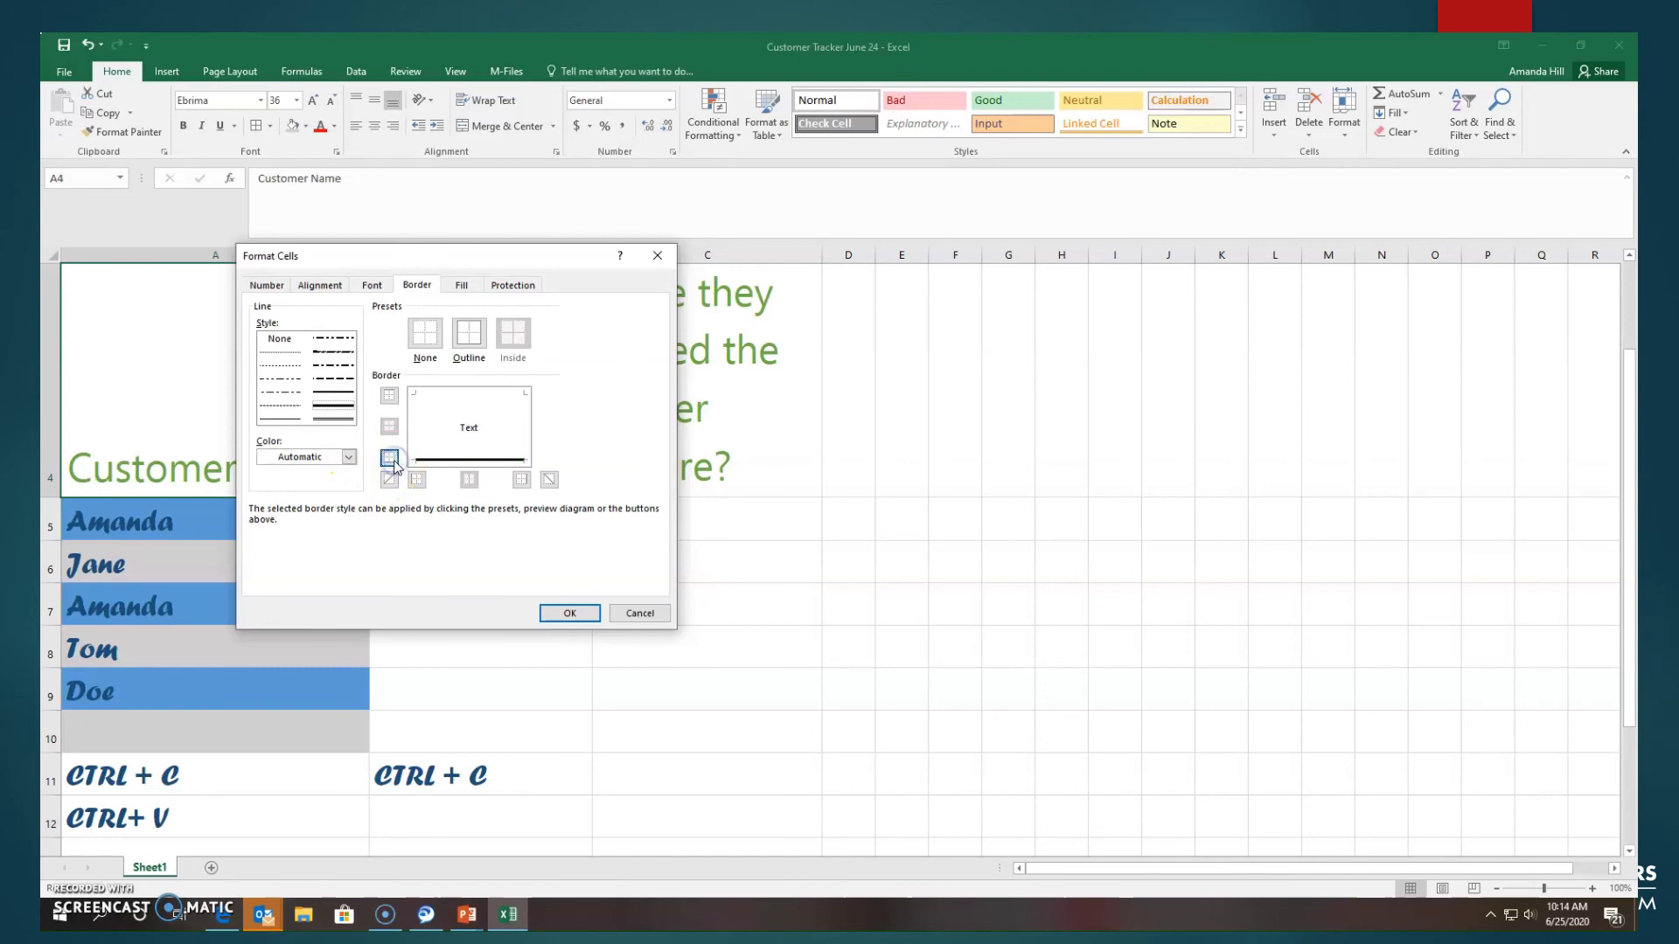
left_click(469, 471)
left_click(573, 616)
left_click(480, 525)
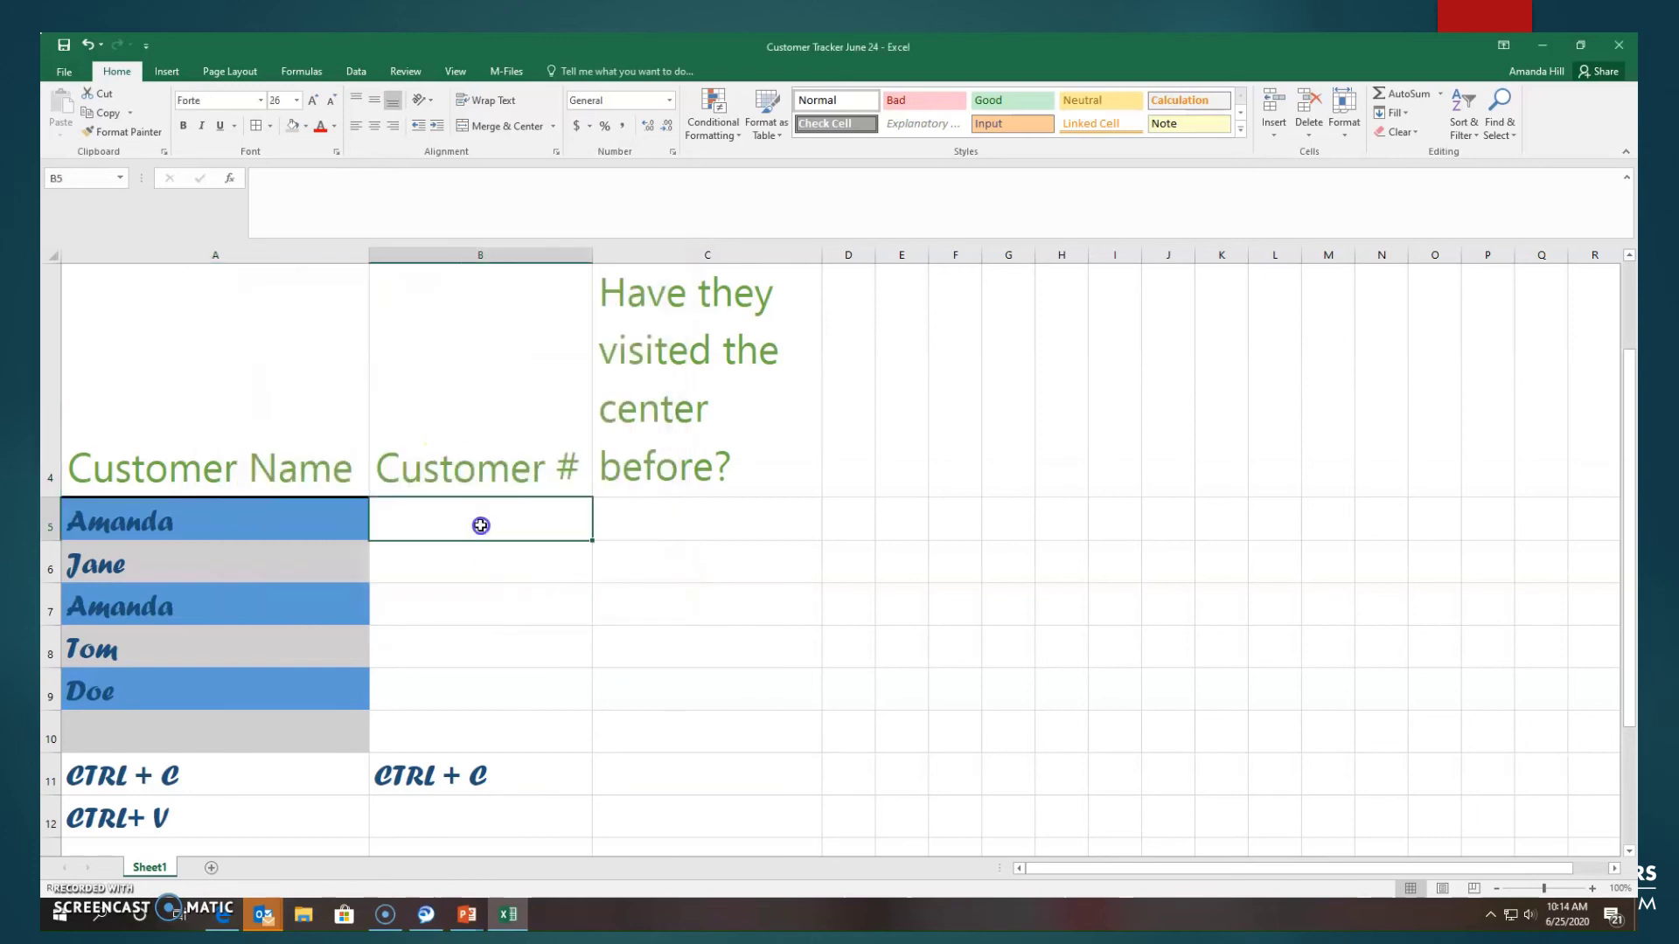
- Apply a thick solid black bottom border across the heading cells A4:C4 through the Format Cells border settings
left_click_drag(270, 442, 701, 446)
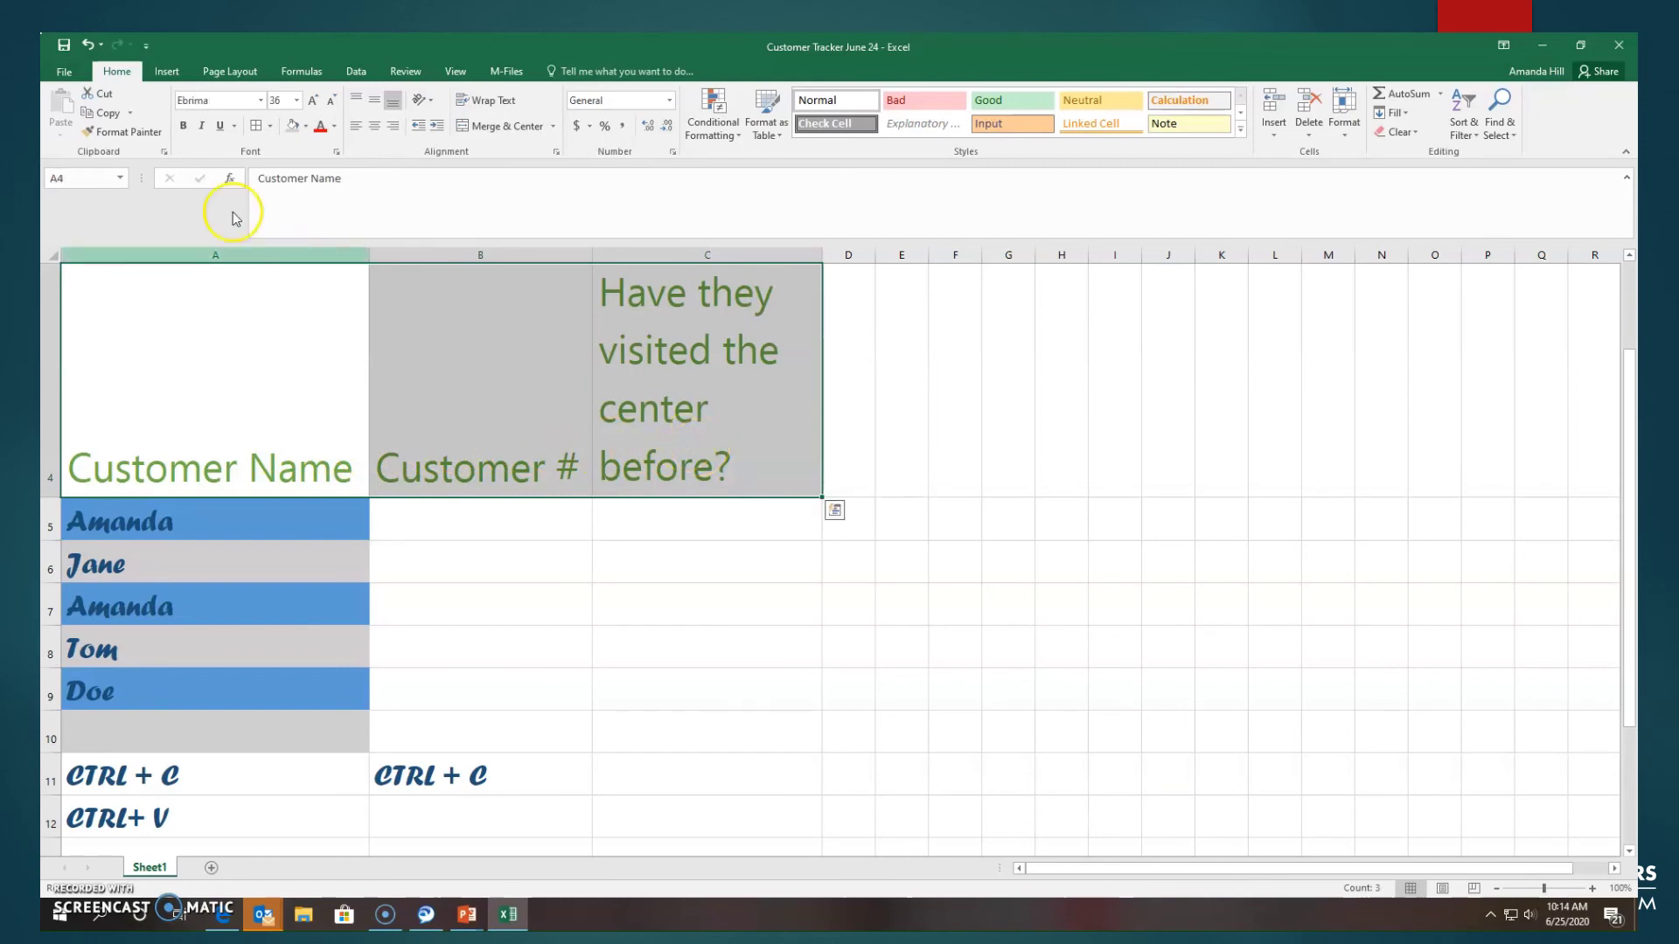
left_click(270, 127)
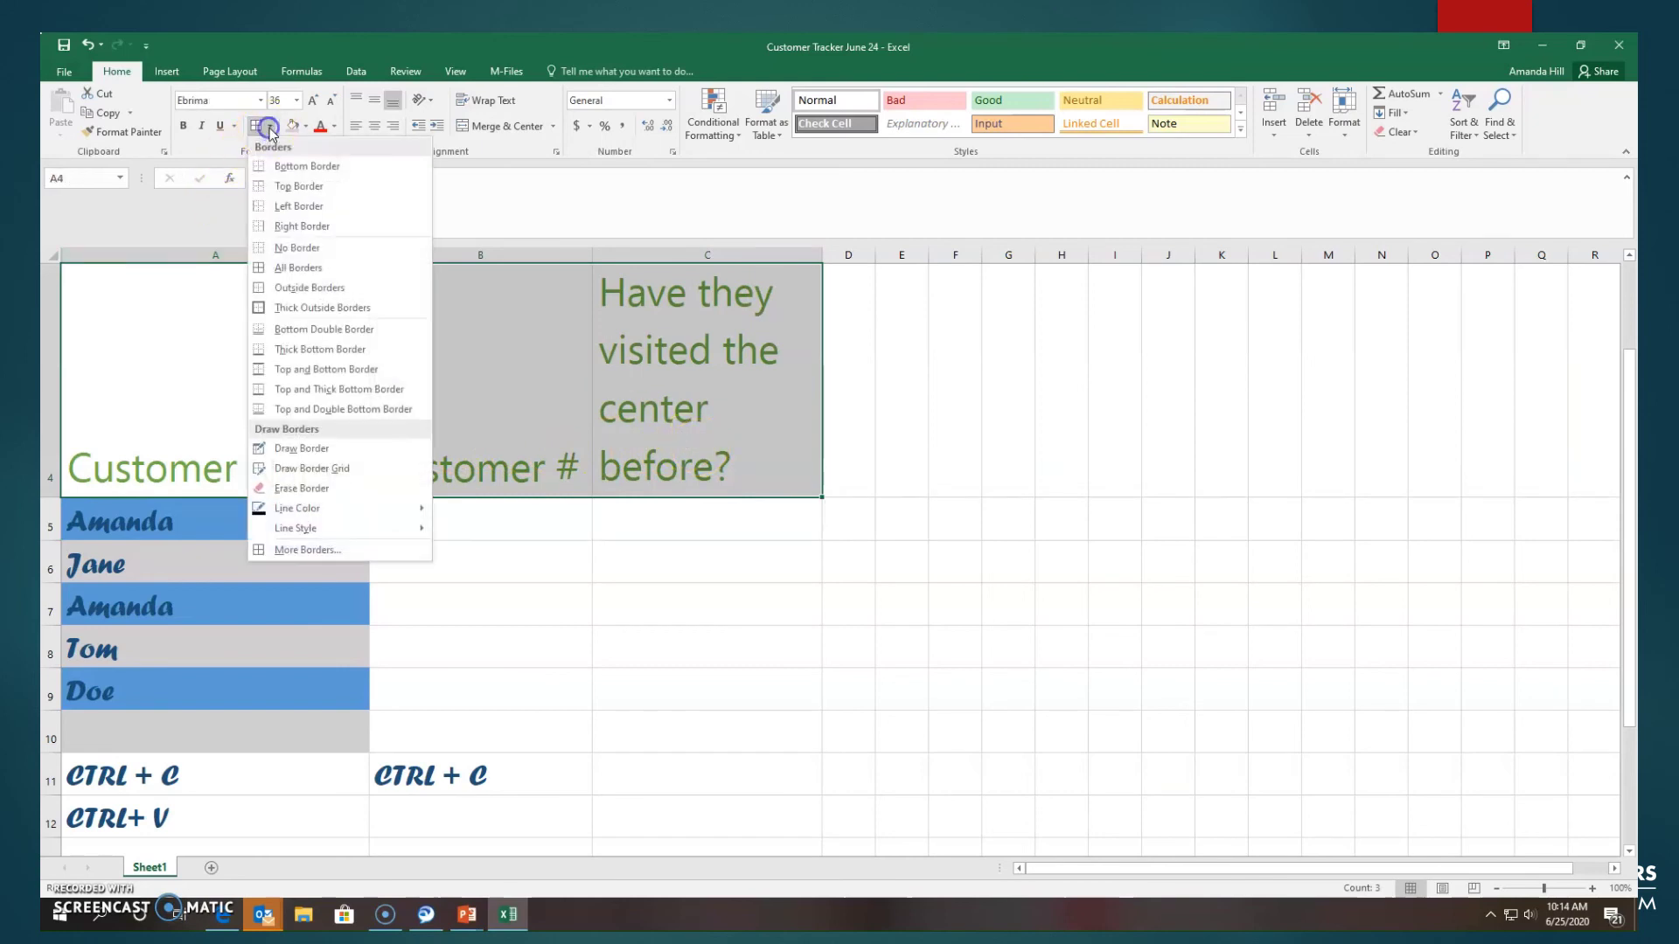
left_click(313, 548)
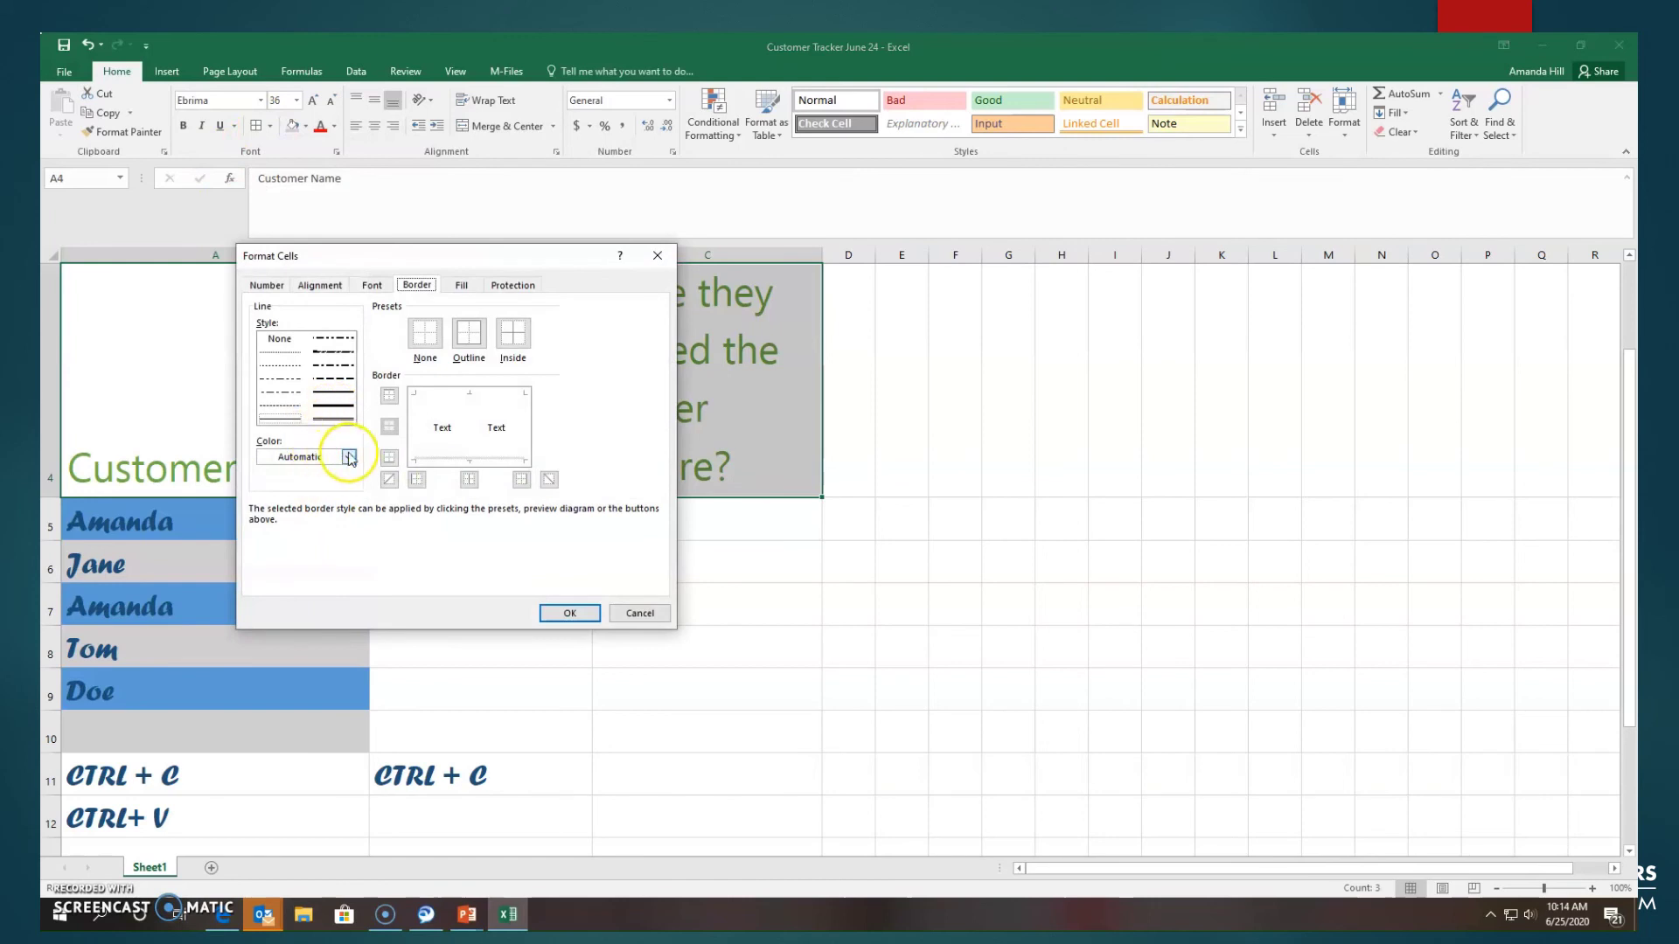
left_click(343, 456)
left_click(332, 405)
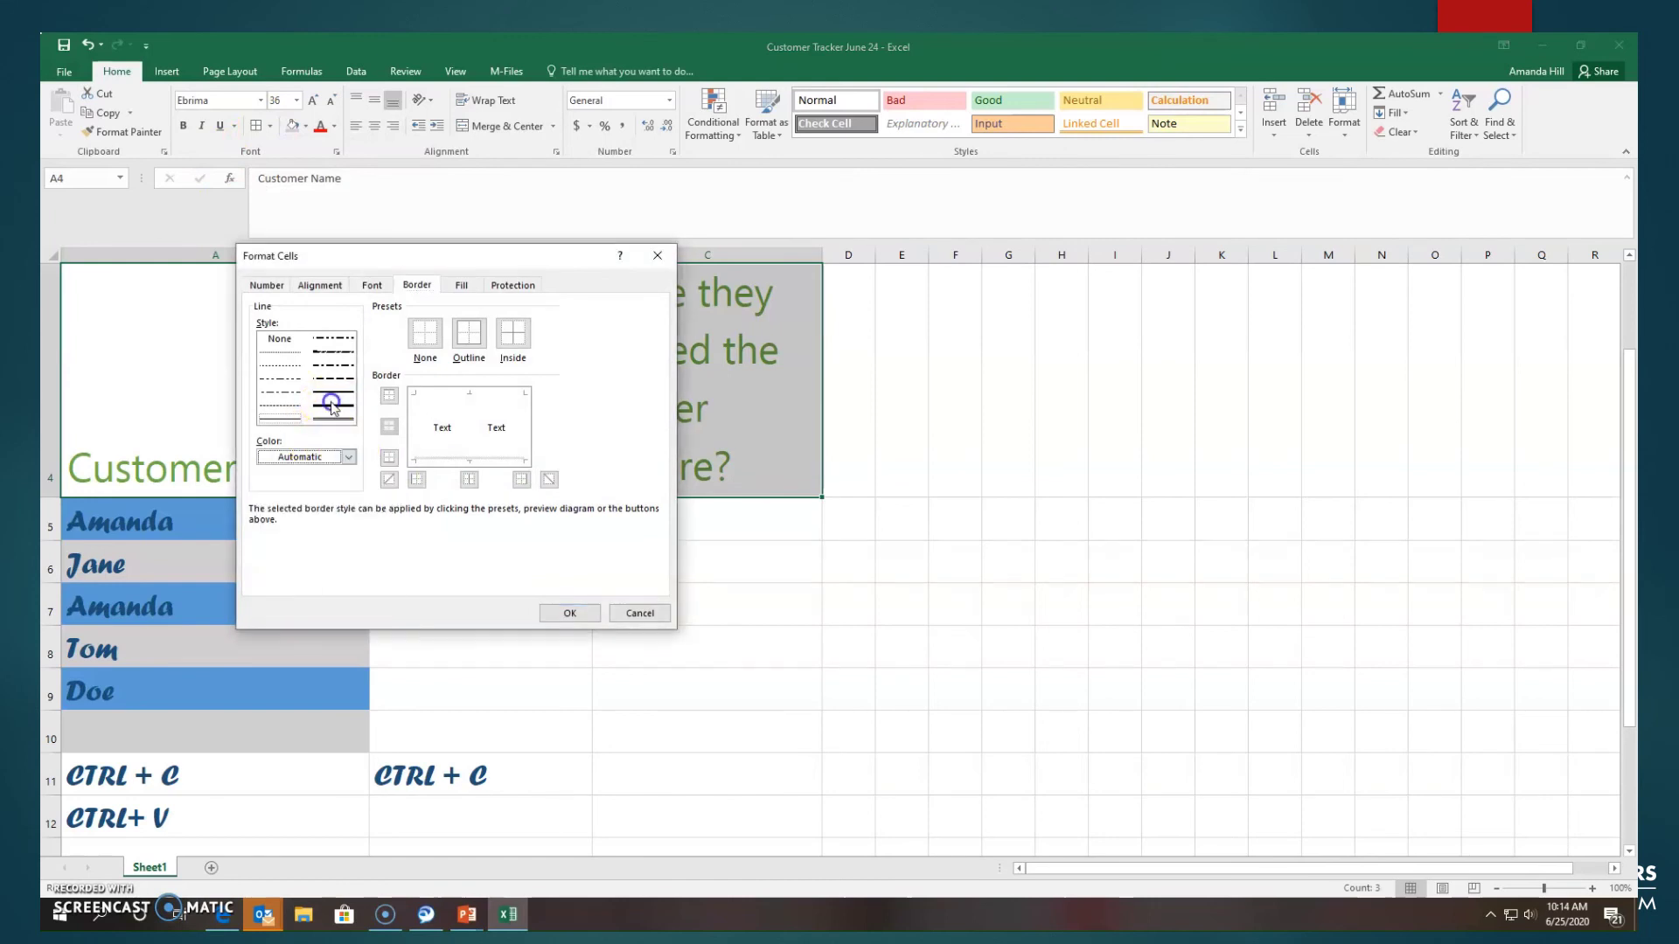
left_click(349, 456)
left_click(279, 512)
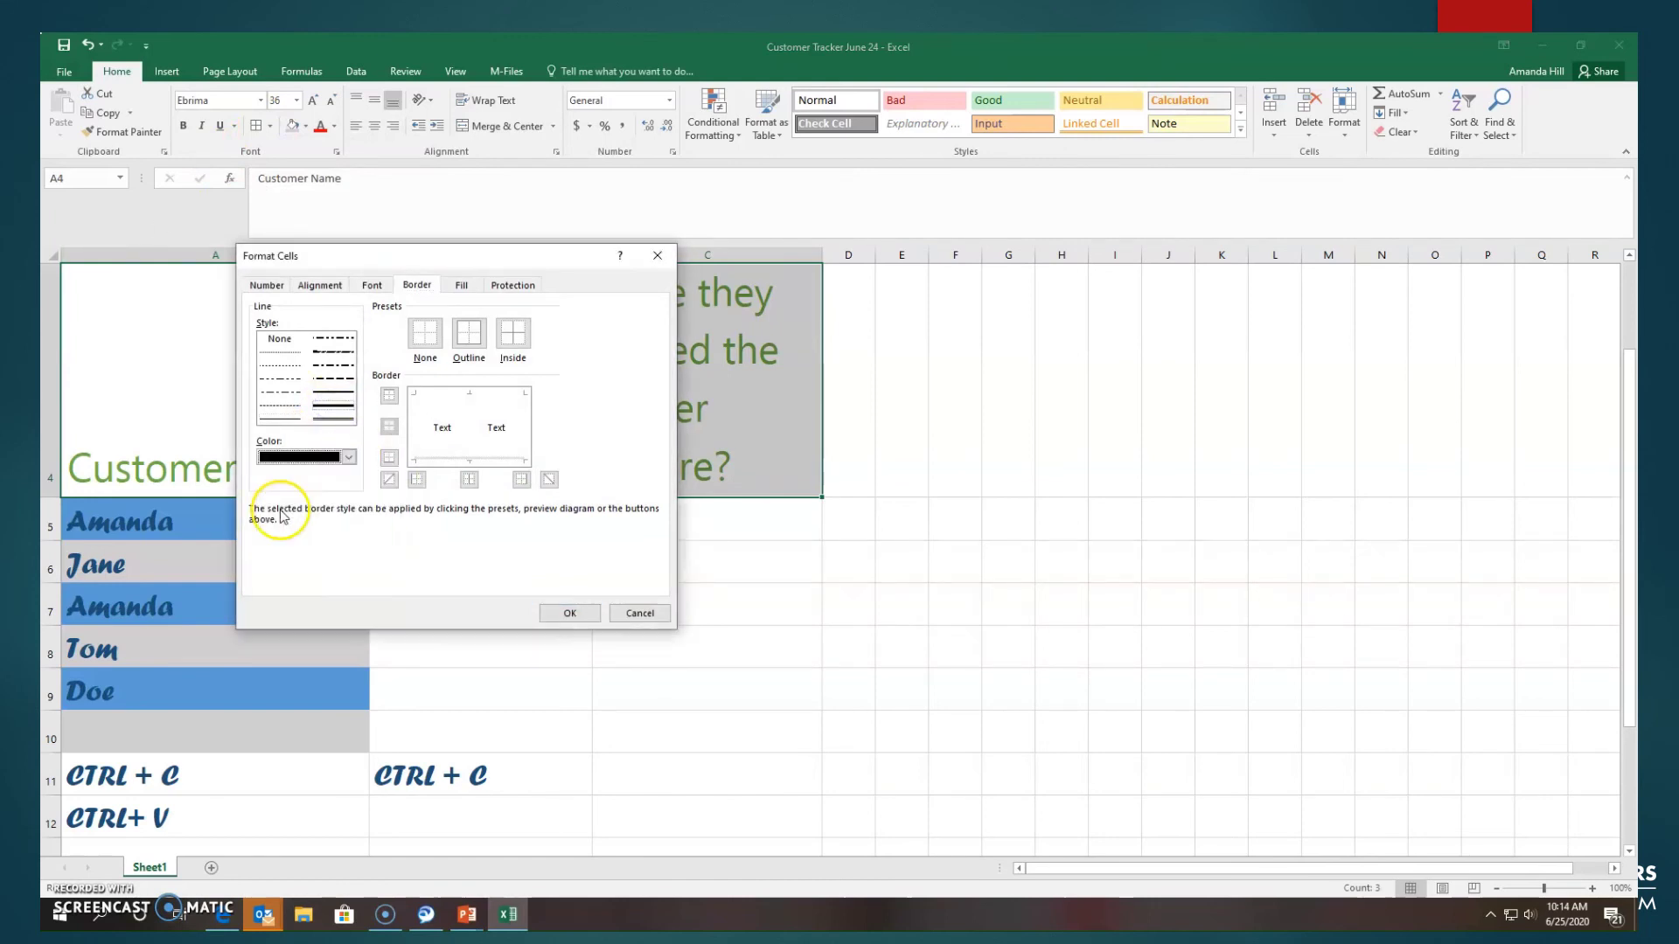
left_click(390, 458)
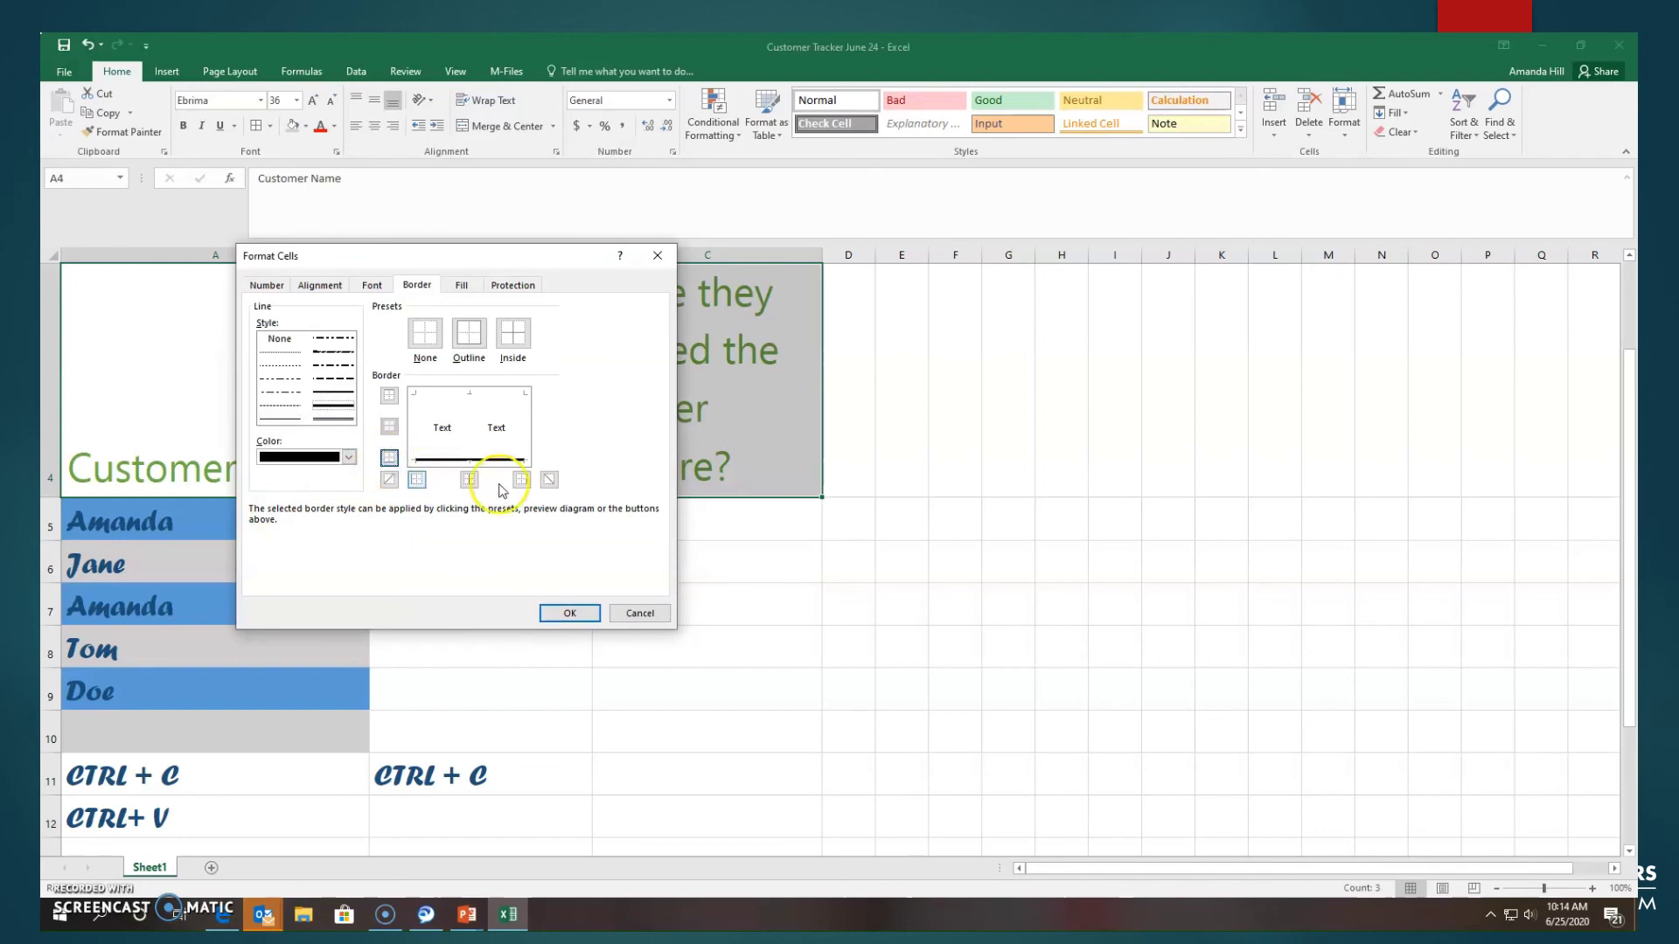
left_click(570, 612)
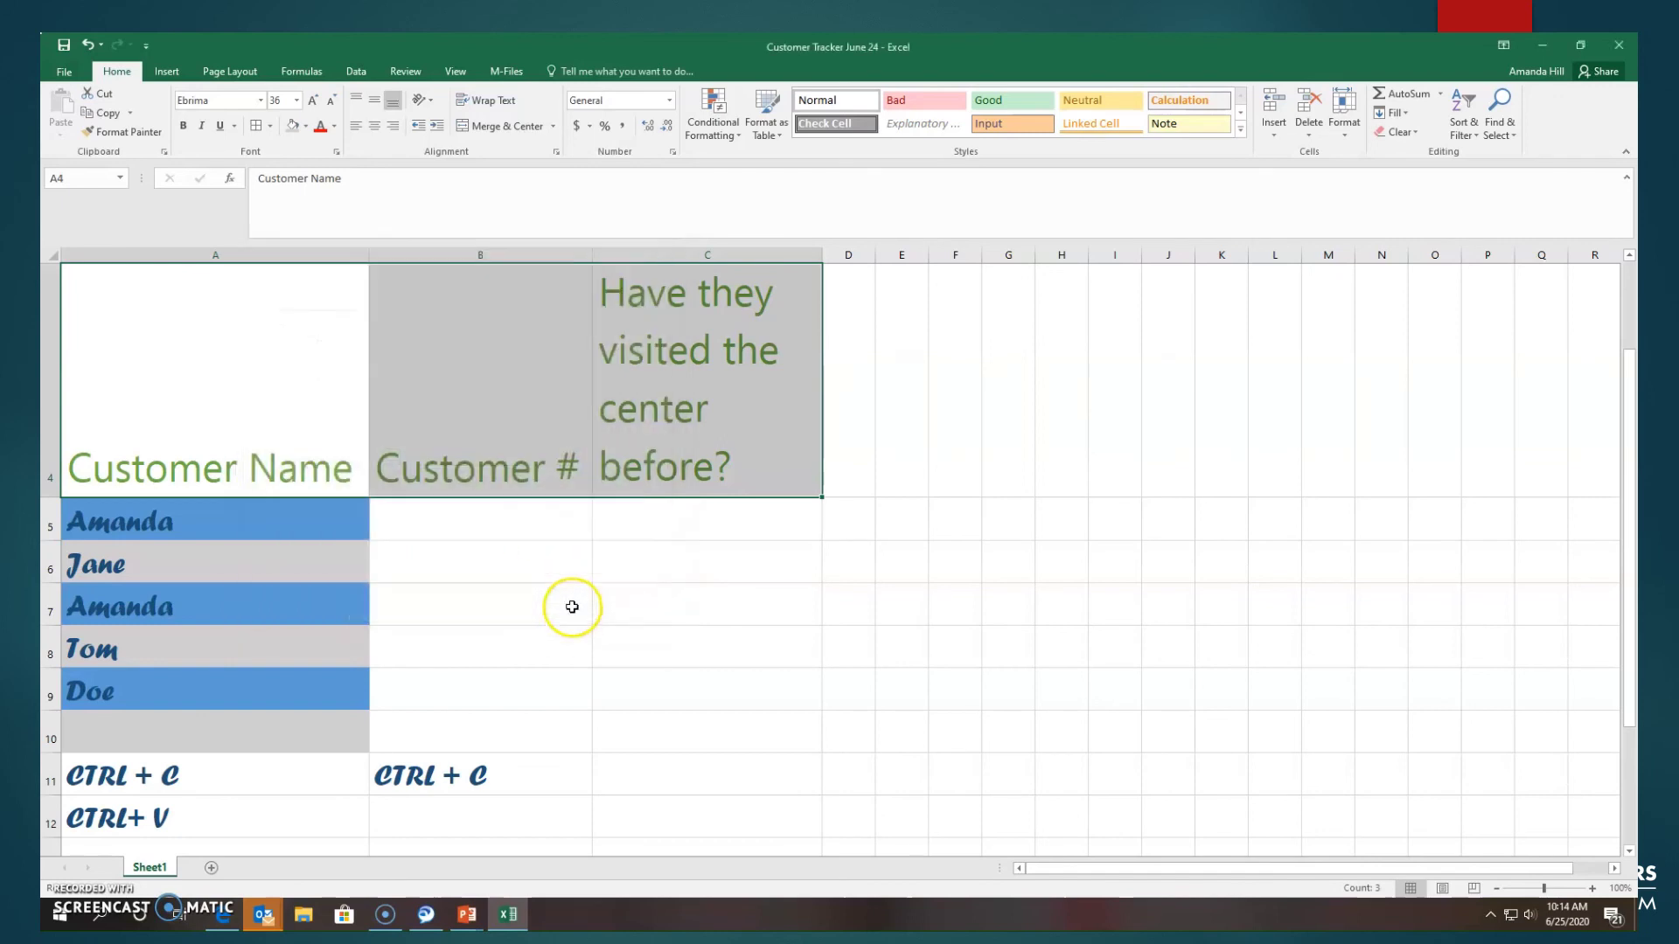
left_click(621, 572)
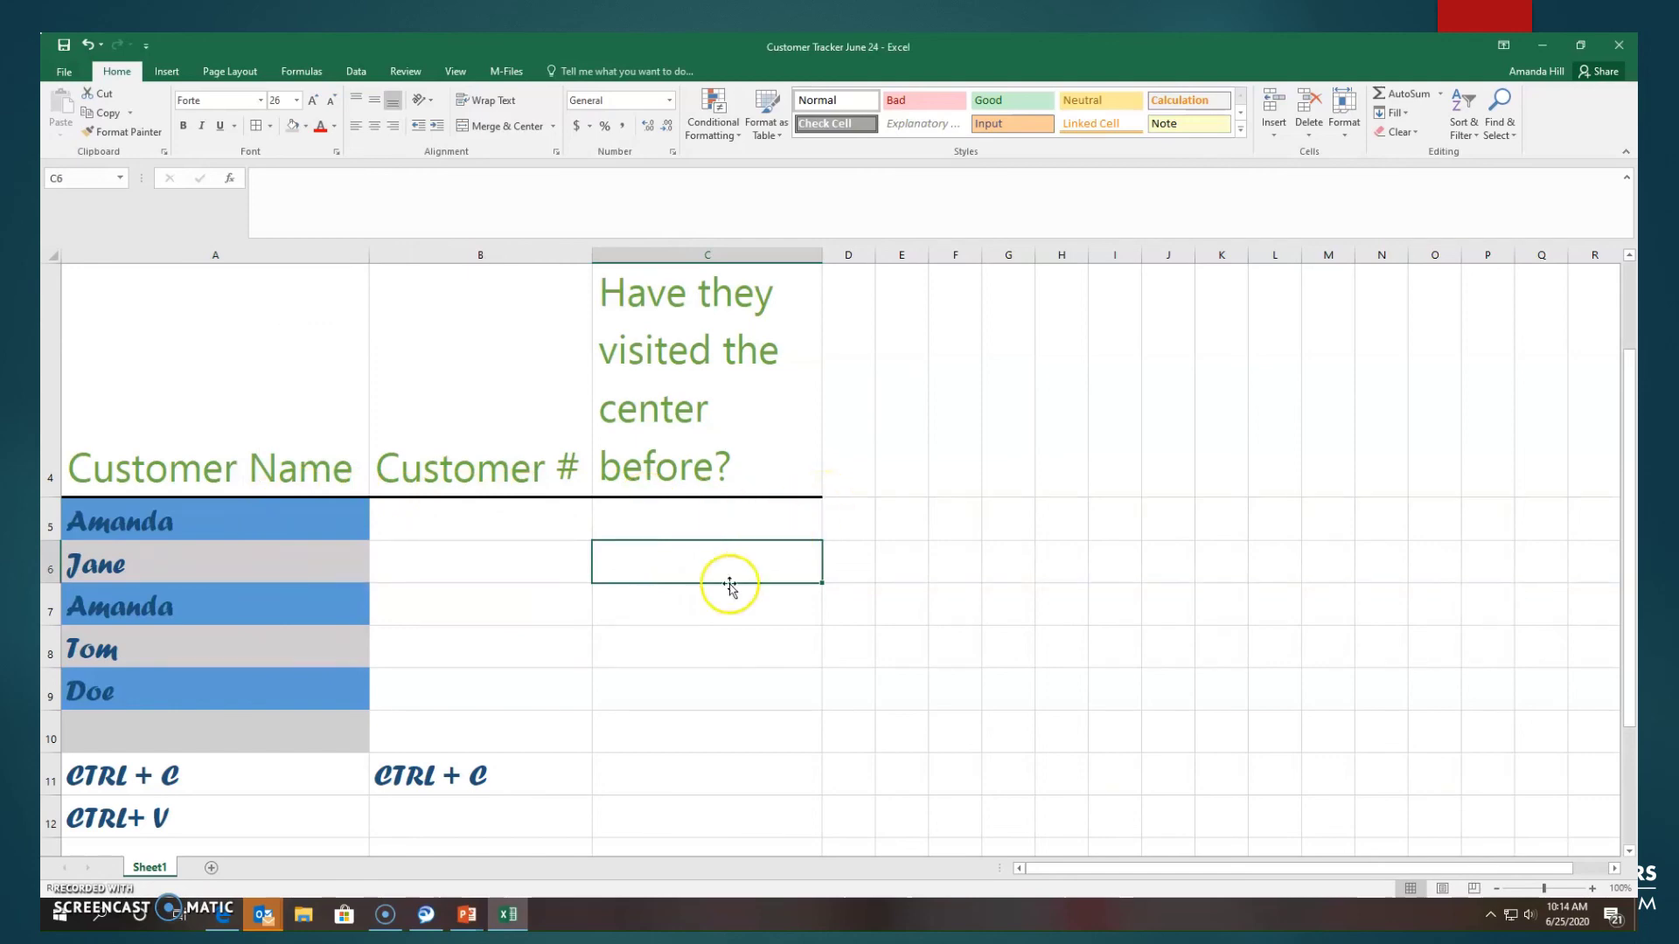
scroll(542, 607, "up", 1)
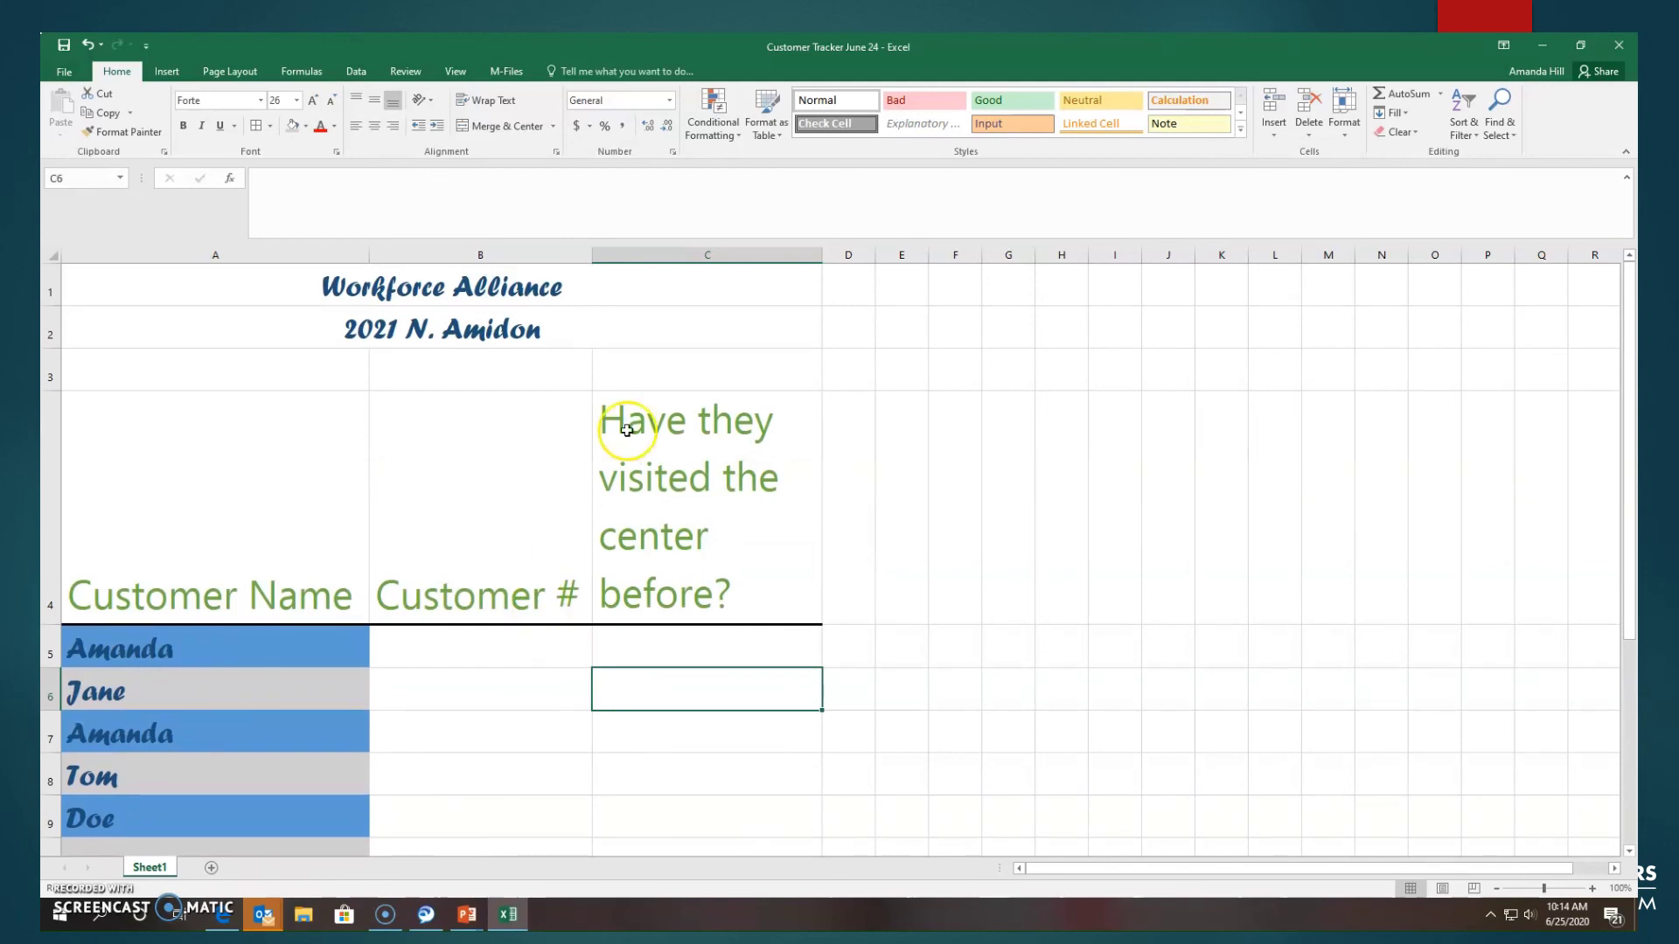
left_click(354, 306)
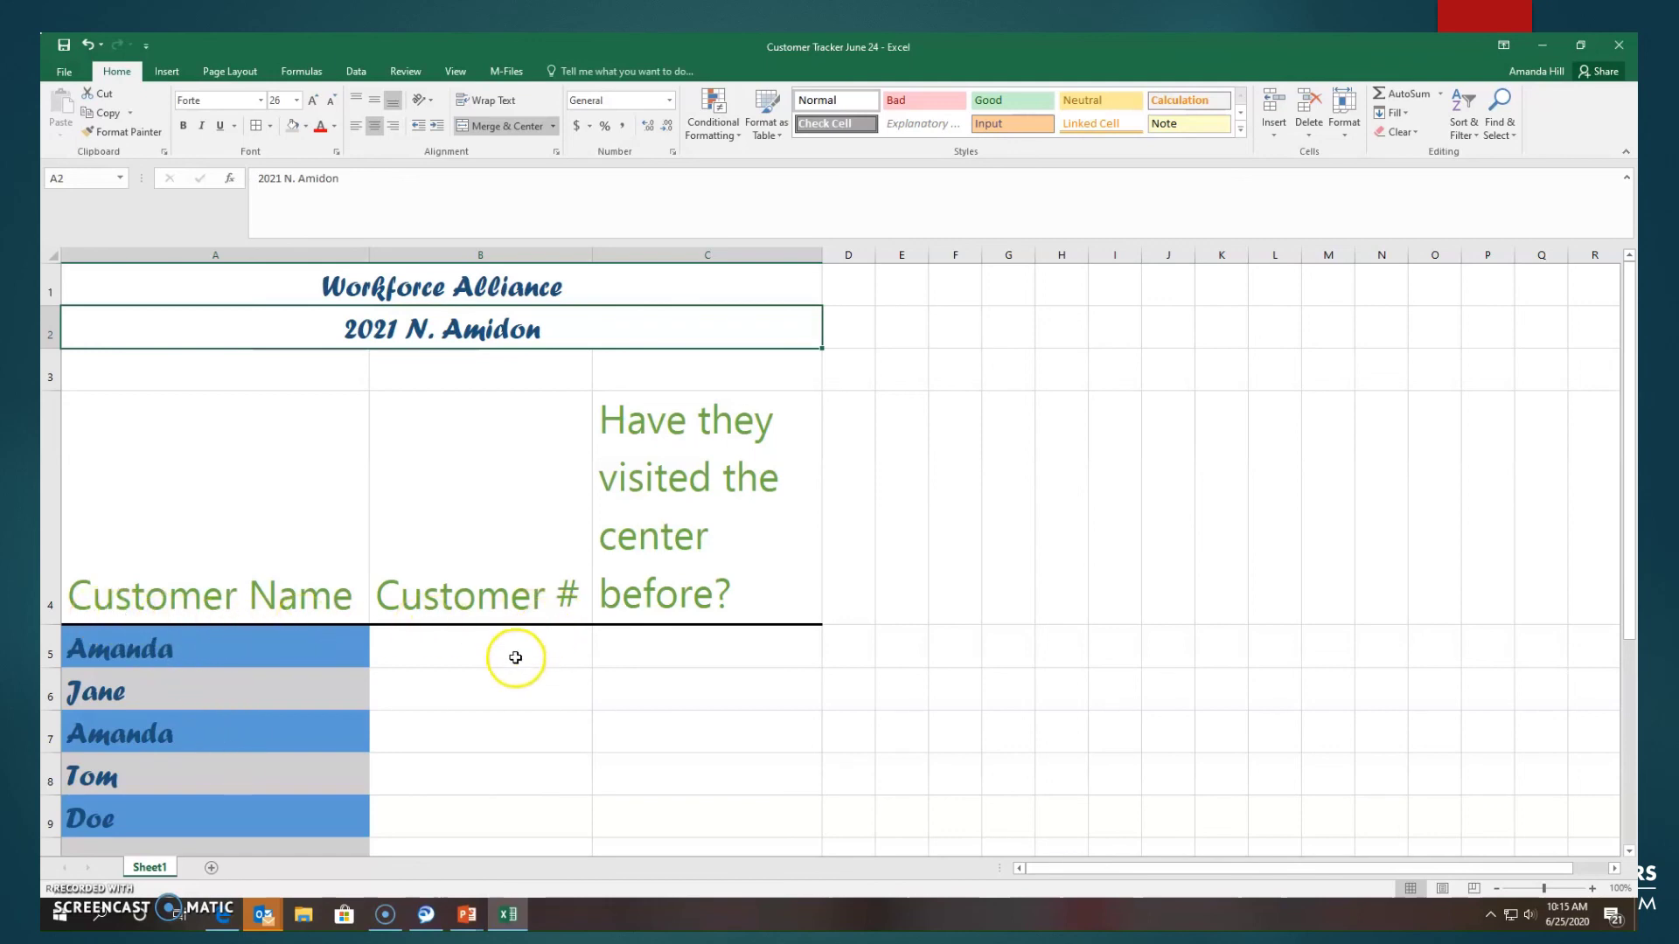
scroll(525, 677, "down", 4)
scroll(540, 691, "up", 4)
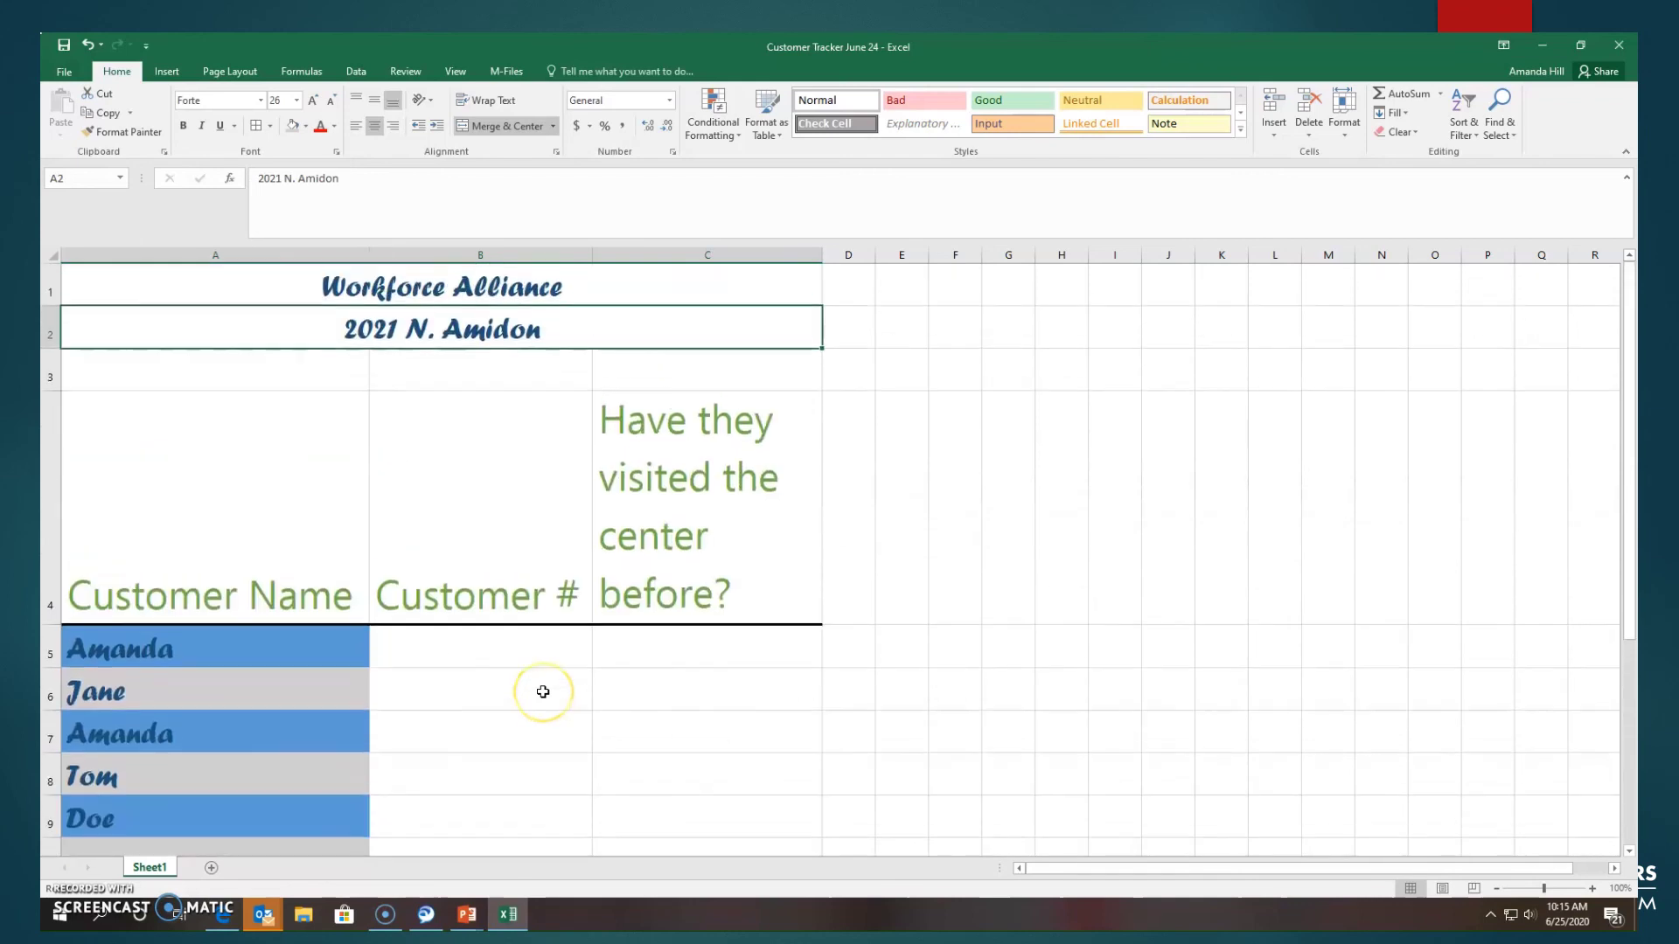
scroll(543, 692, "down", 1)
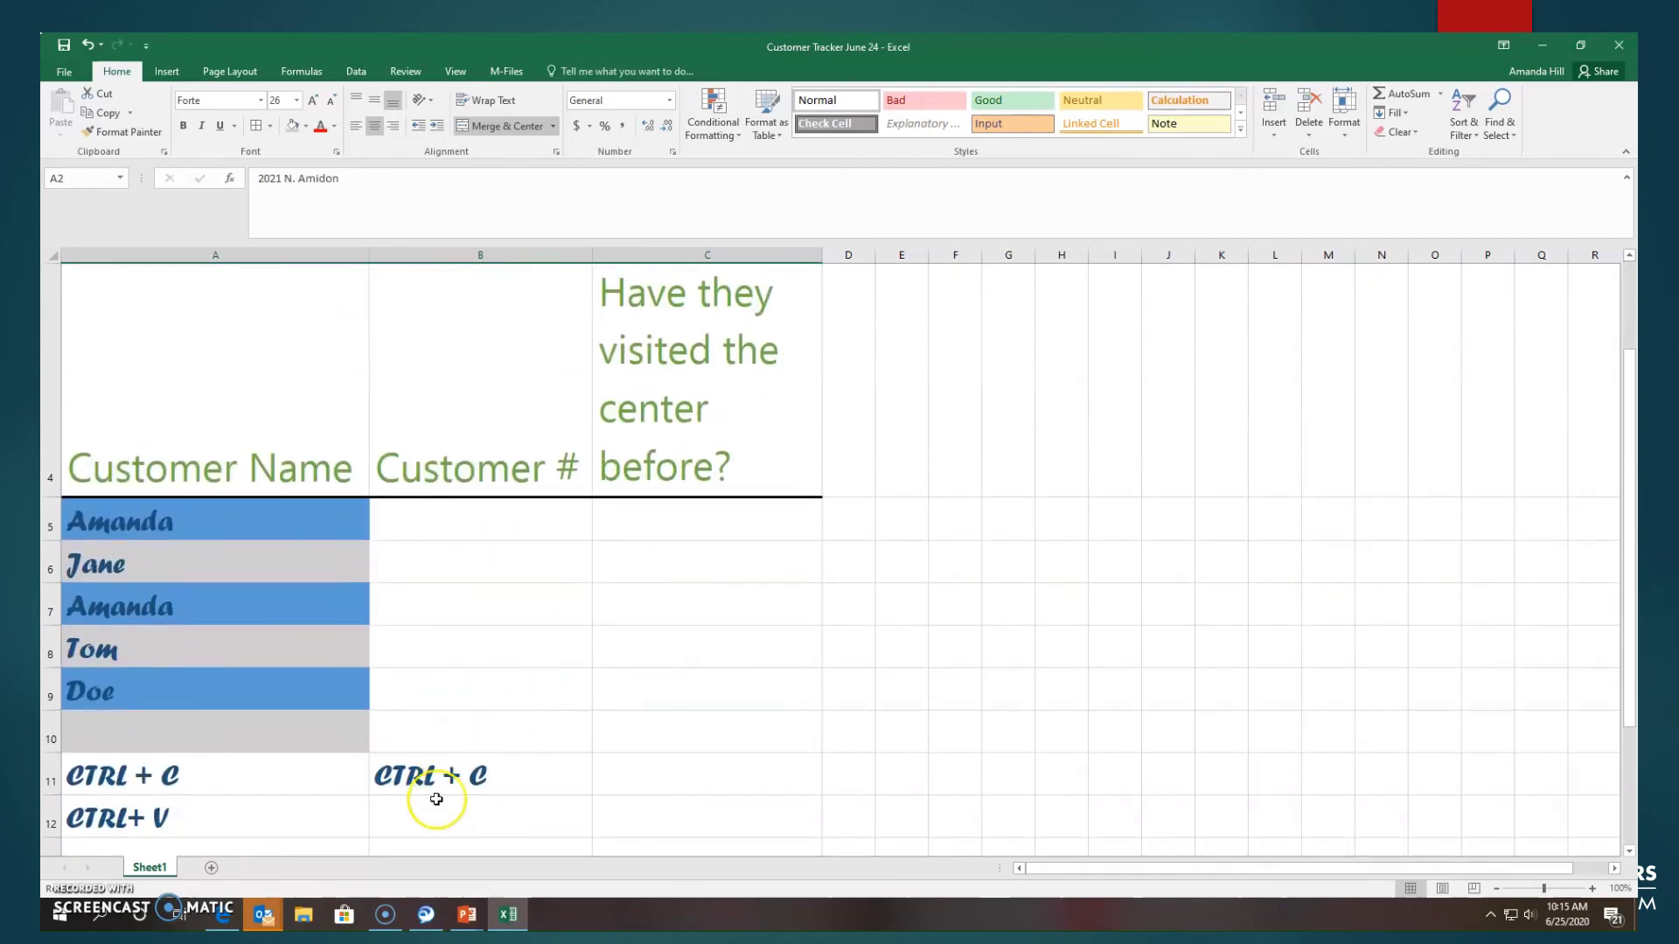